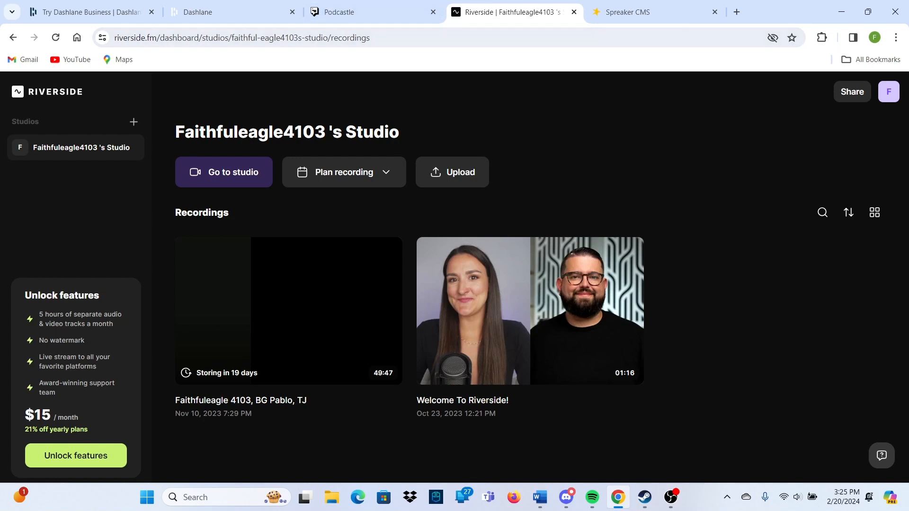
# Select and inspect the current page address in the browser
pyautogui.click(114, 38)
pyautogui.moveTo(114, 38); pyautogui.dragTo(233, 38)
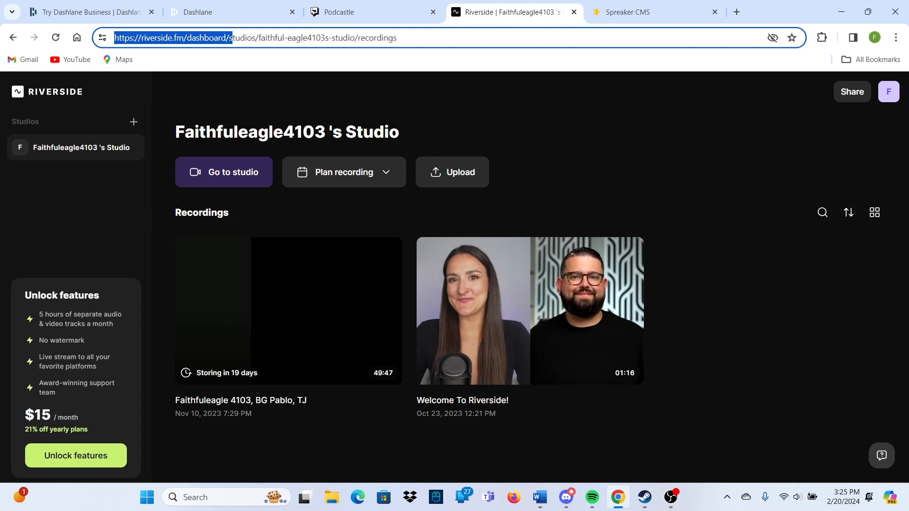
pyautogui.click(663, 170)
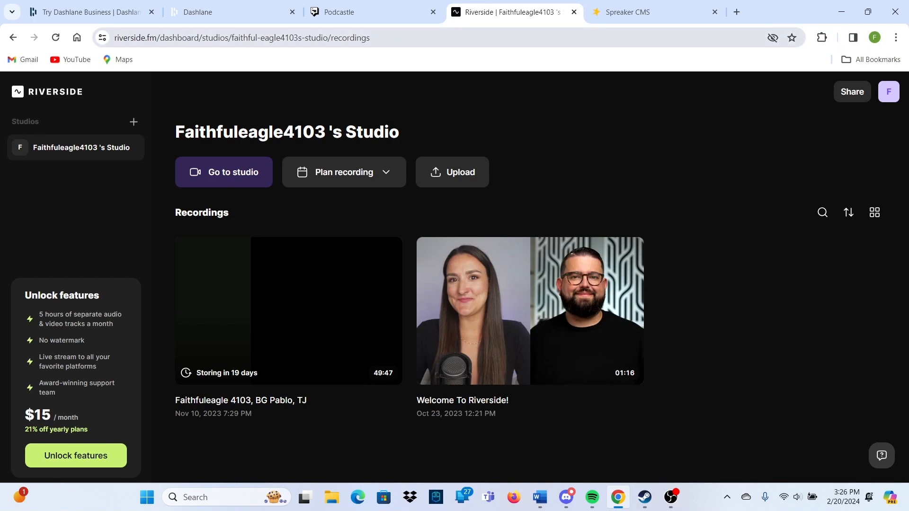
pyautogui.moveTo(370, 37); pyautogui.dragTo(113, 38)
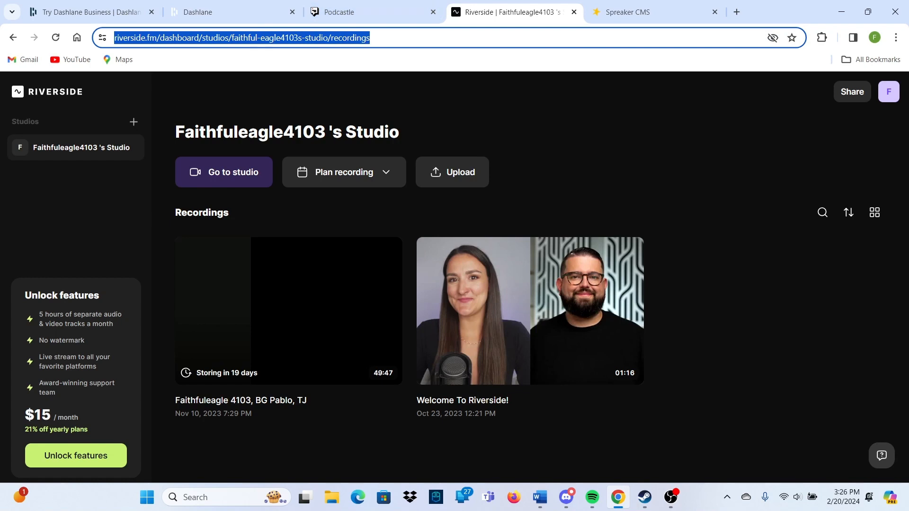
pyautogui.click(398, 38)
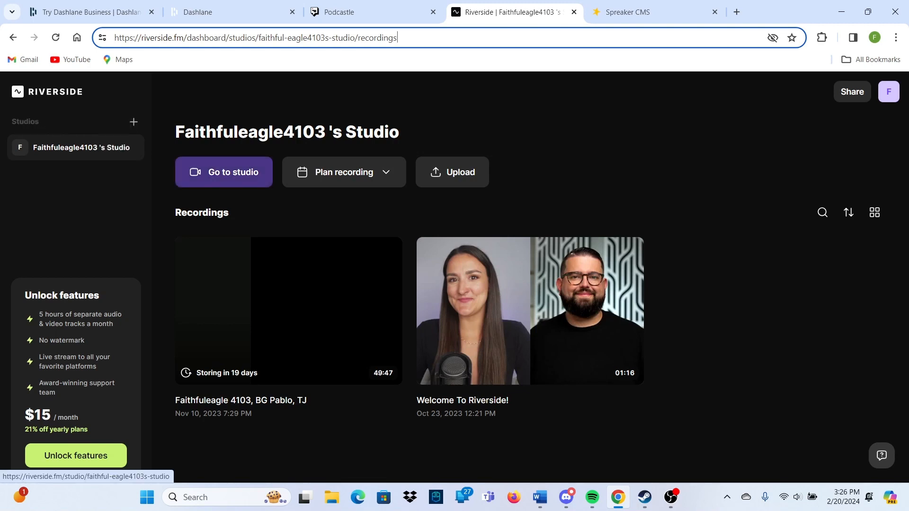
# Go to the studio and allow the browser to use the camera and microphone
pyautogui.click(224, 172)
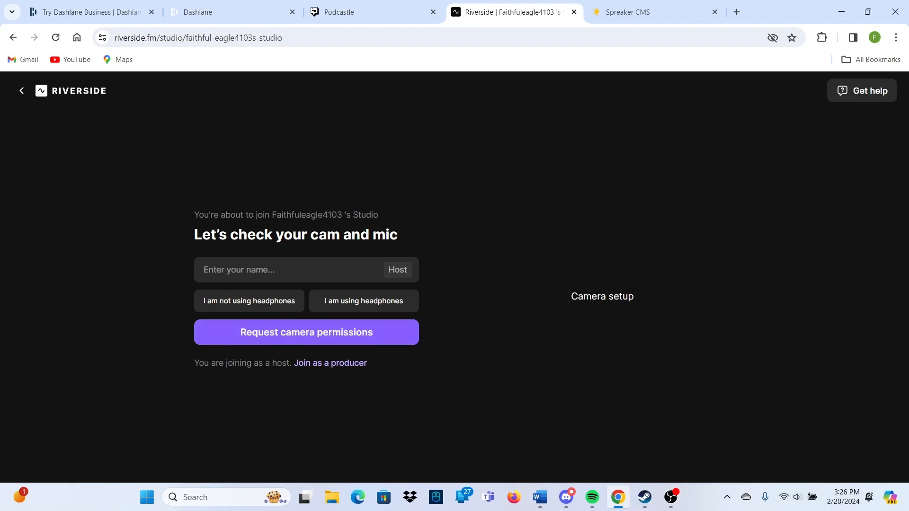
pyautogui.click(307, 332)
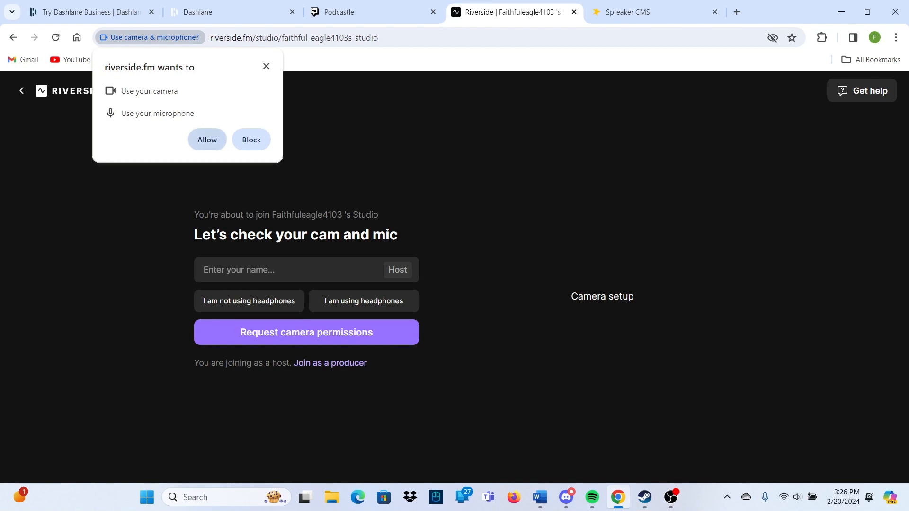
pyautogui.click(207, 139)
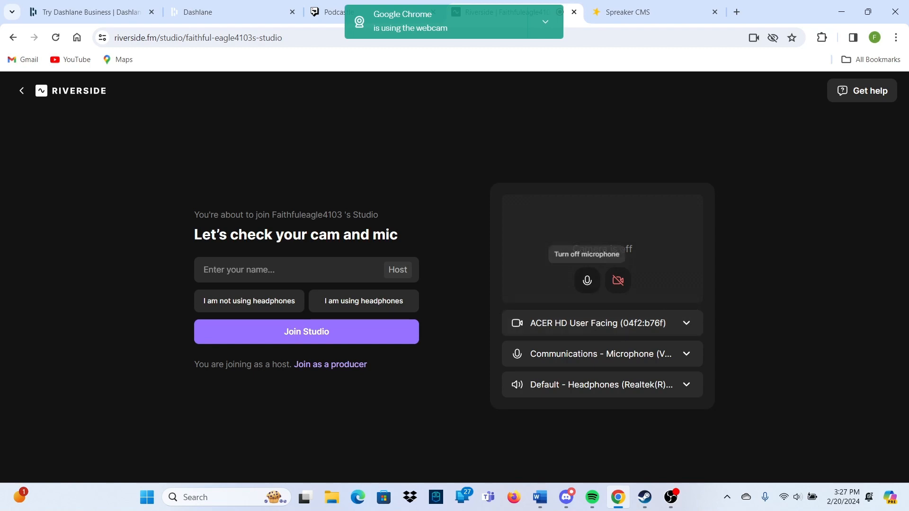
# Mute the microphone and check the camera, microphone and speaker lists without changing them
pyautogui.click(587, 281)
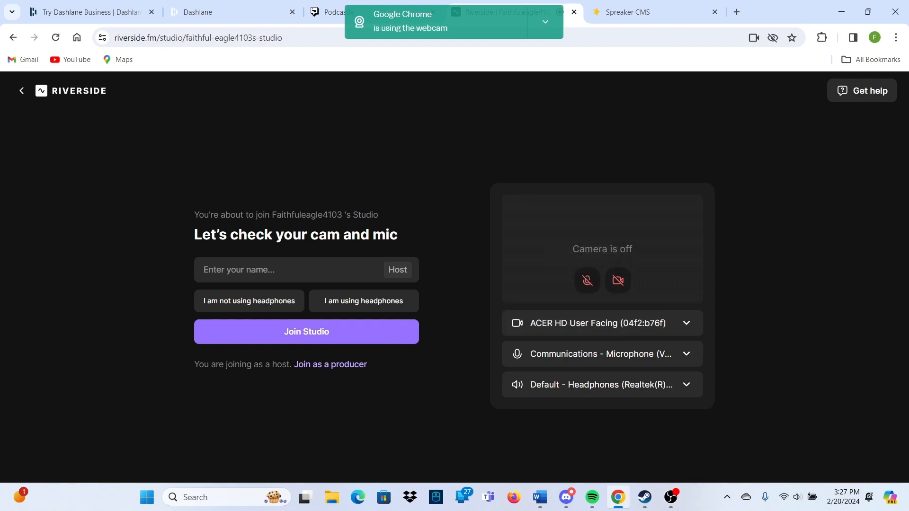
pyautogui.click(601, 323)
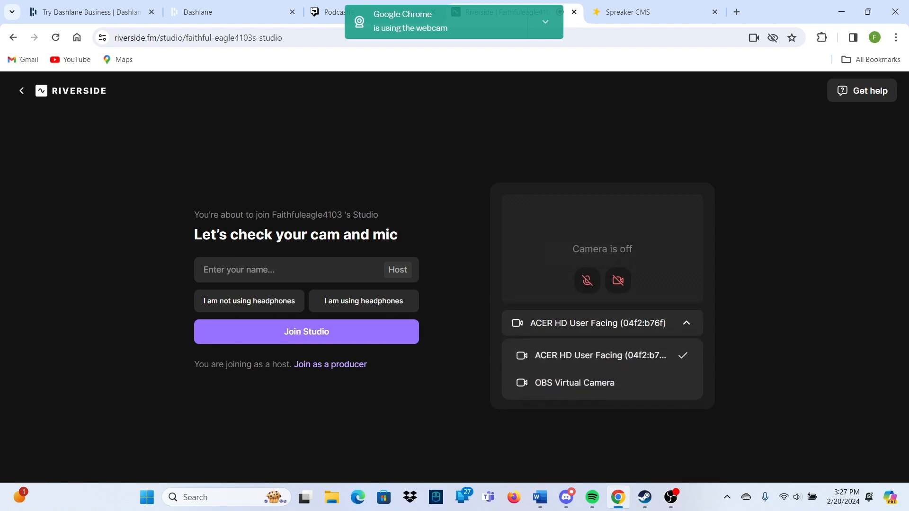
pyautogui.click(601, 323)
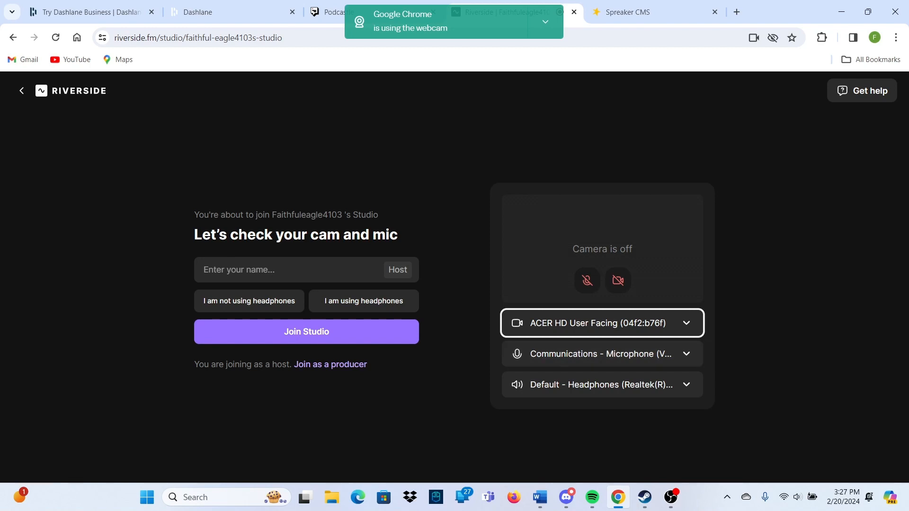
pyautogui.click(601, 354)
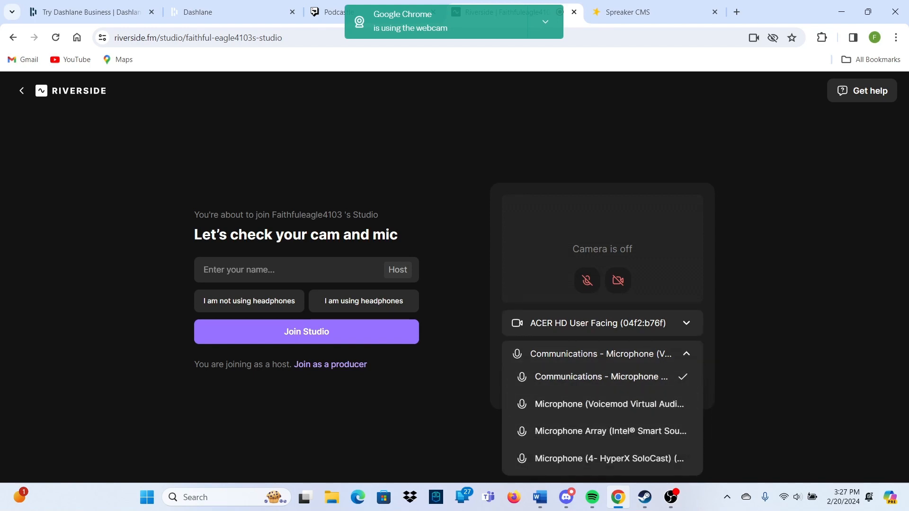
pyautogui.click(601, 376)
pyautogui.click(601, 384)
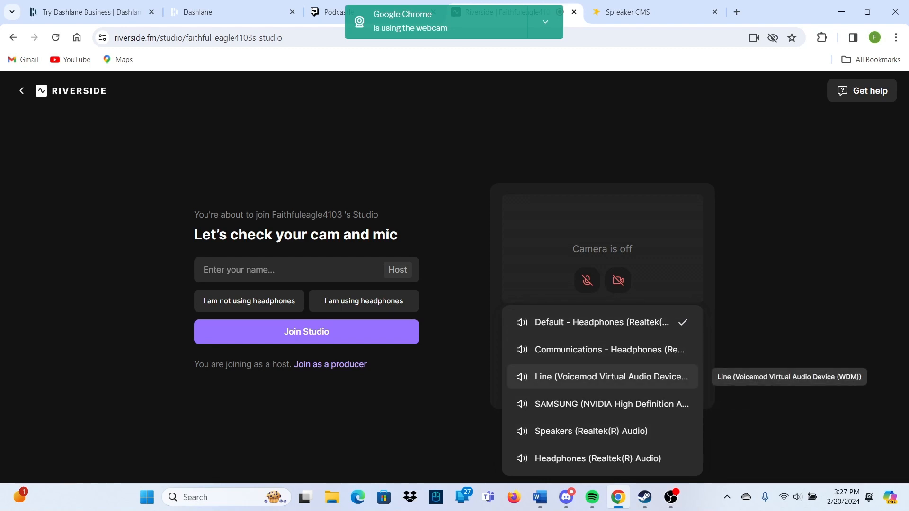
pyautogui.press('Escape')
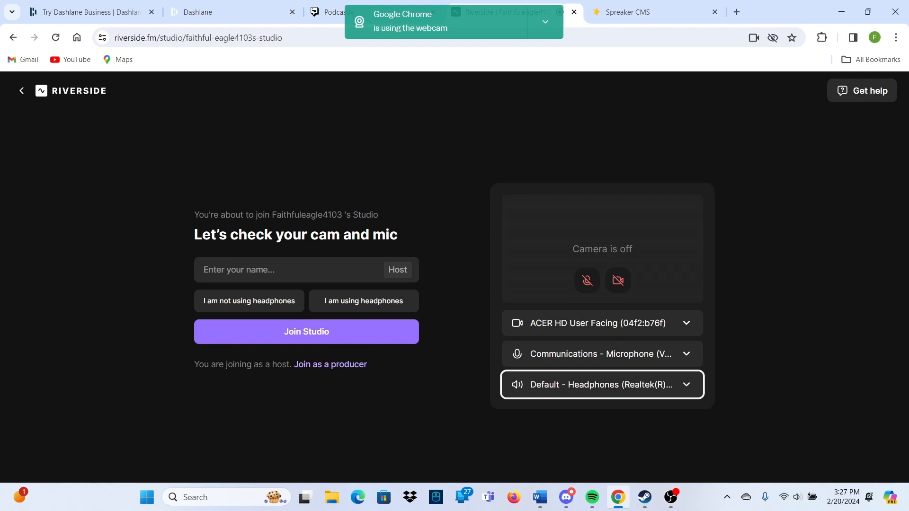
pyautogui.click(284, 270)
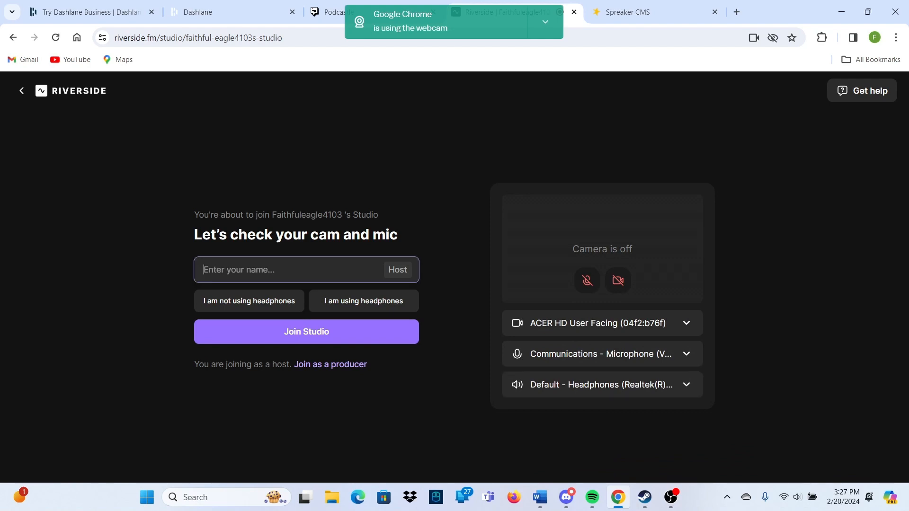
# Enter the host's display name, choose 'I am not using headphones', and join the studio
pyautogui.write('Faithfuleagle4103')
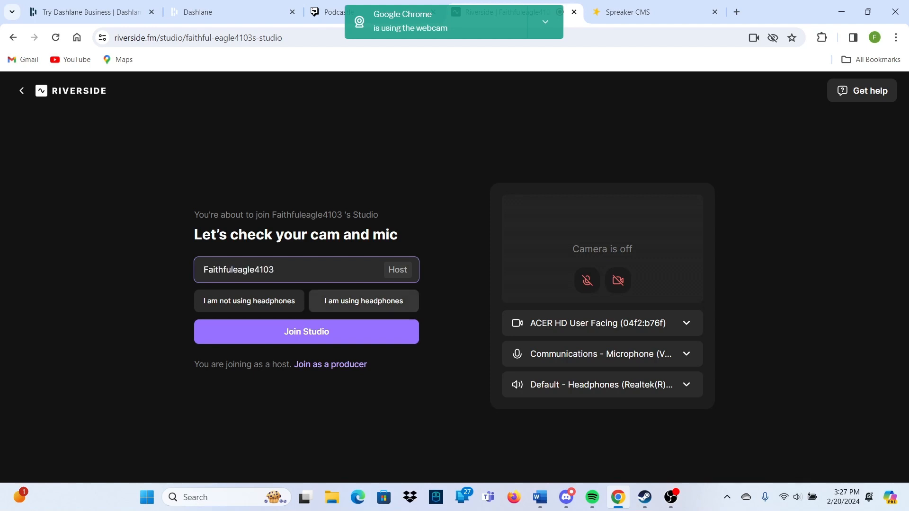
pyautogui.press('Return')
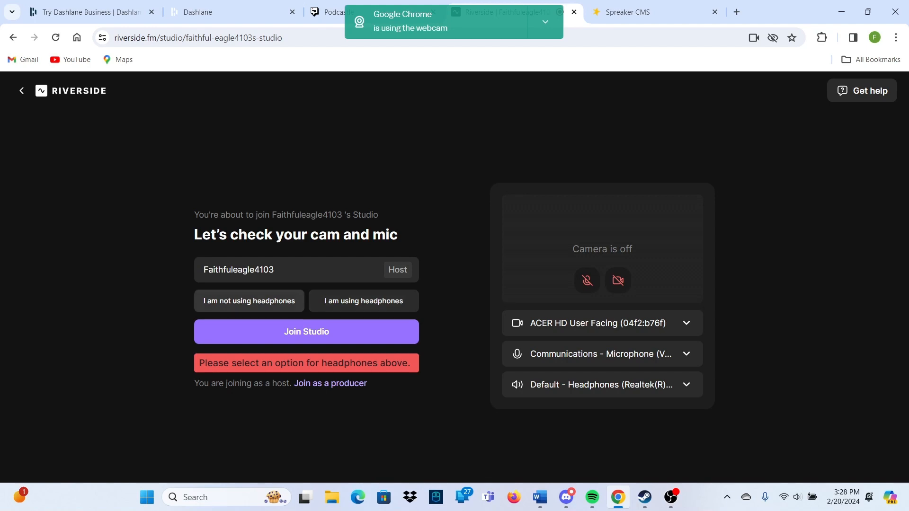
pyautogui.click(249, 301)
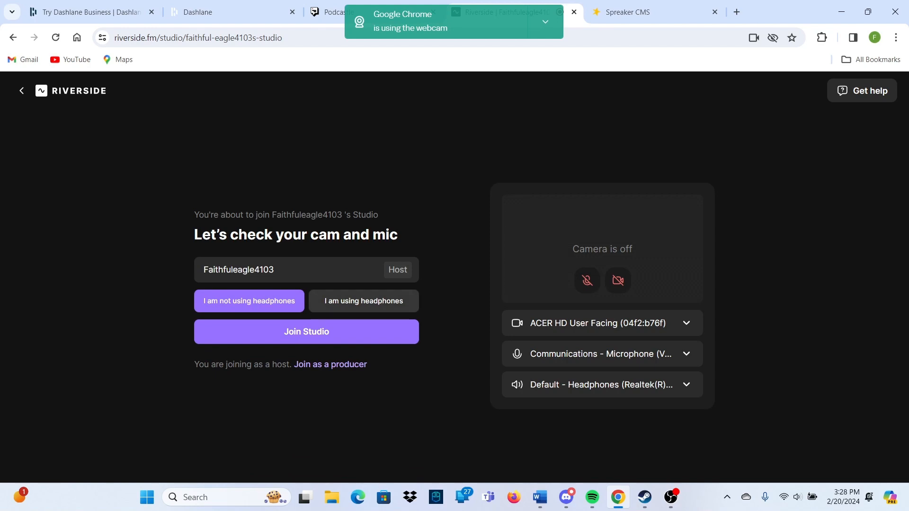
pyautogui.click(307, 332)
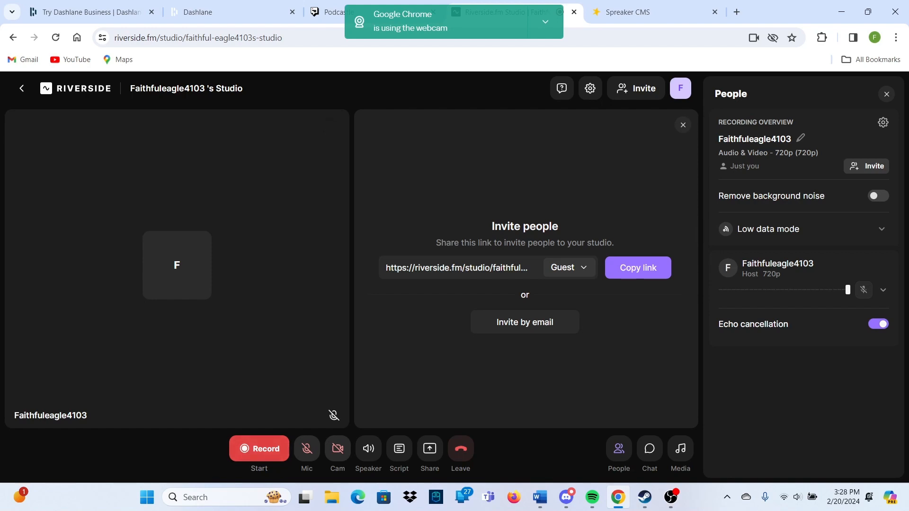
# Record a short take, dismiss the upload-success message, and check the invitee roles
pyautogui.click(259, 448)
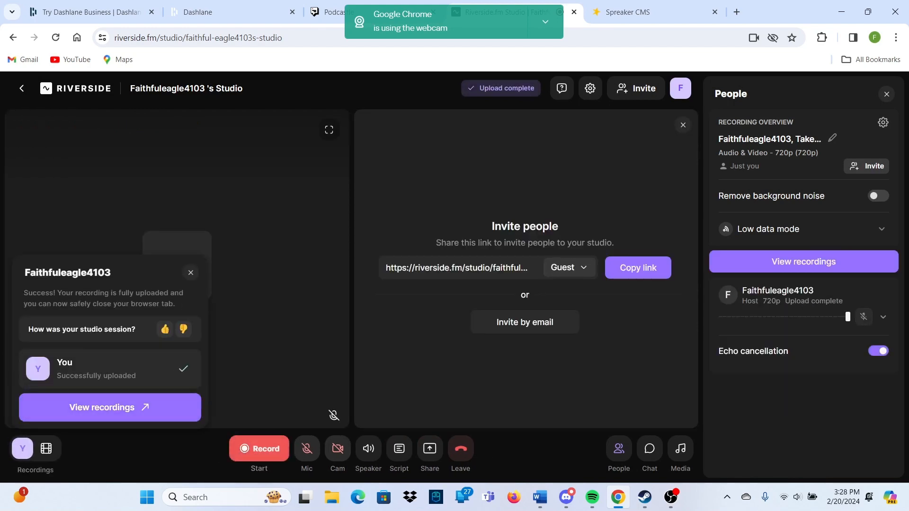
pyautogui.click(191, 272)
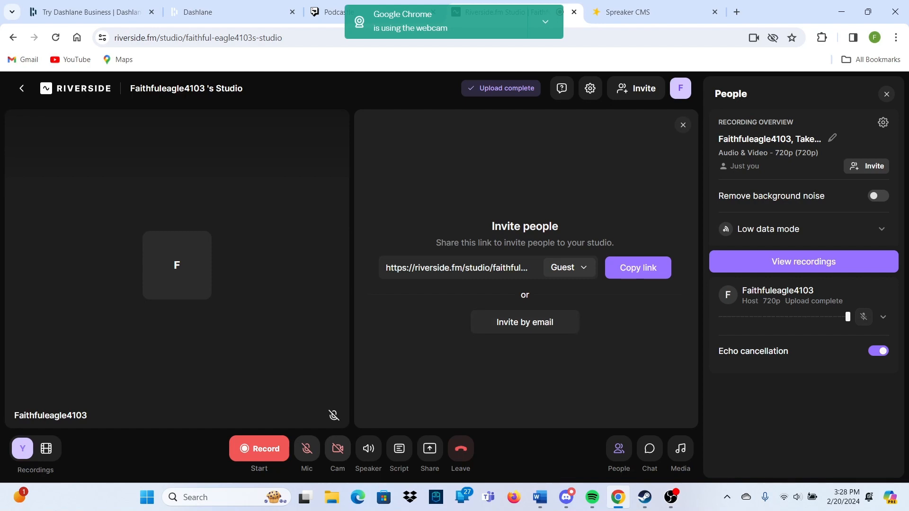
pyautogui.click(569, 268)
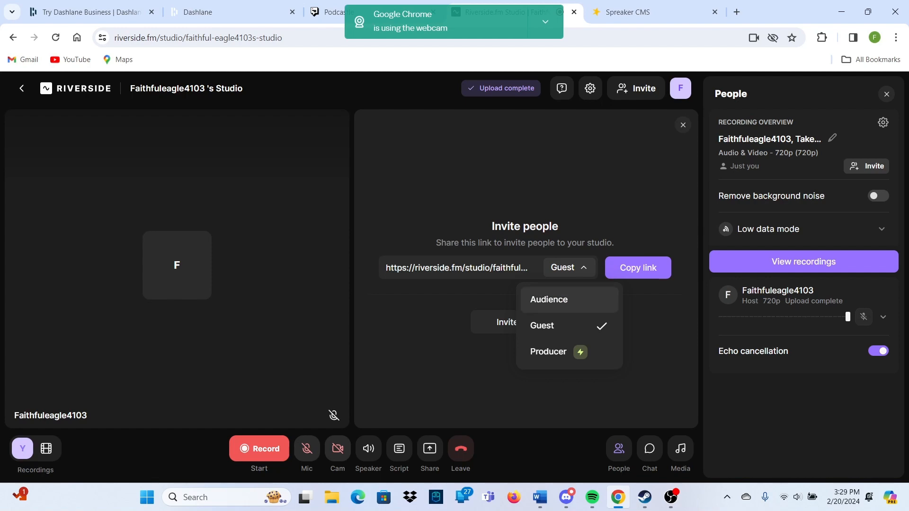
# Switch the invite role to Audience, then back to Guest
pyautogui.click(549, 299)
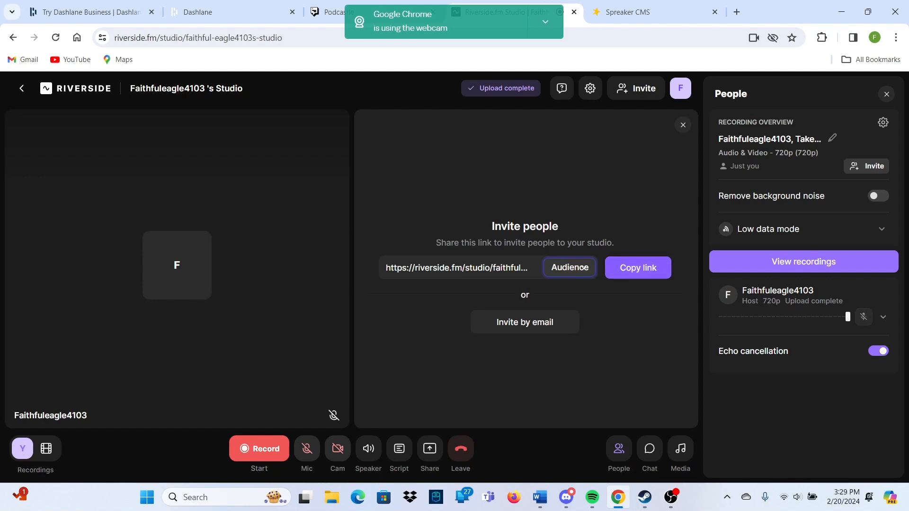
pyautogui.click(570, 268)
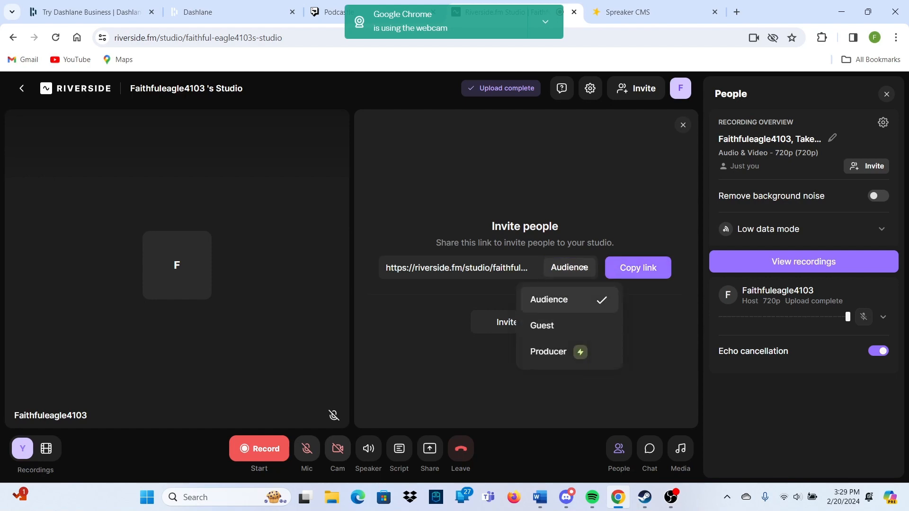
pyautogui.click(540, 326)
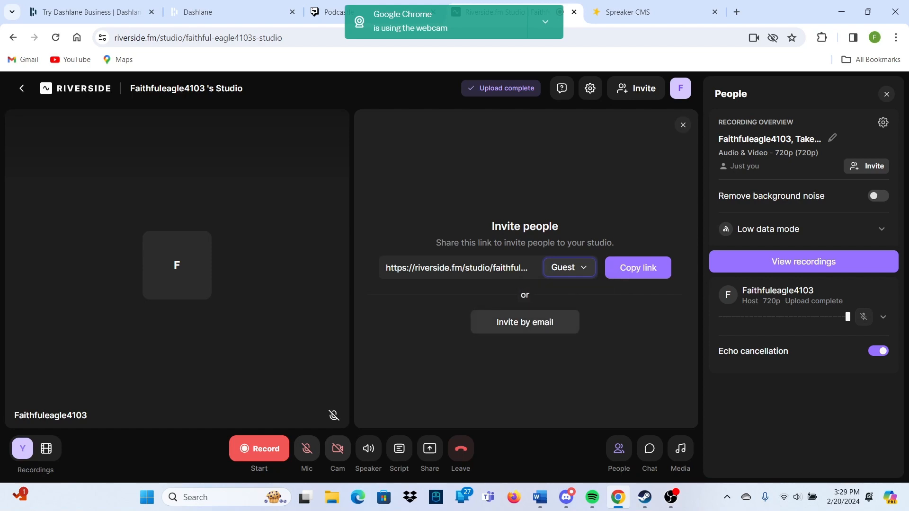
# Check the Script and speaker output menus, then open the Everyone chat
pyautogui.click(393, 449)
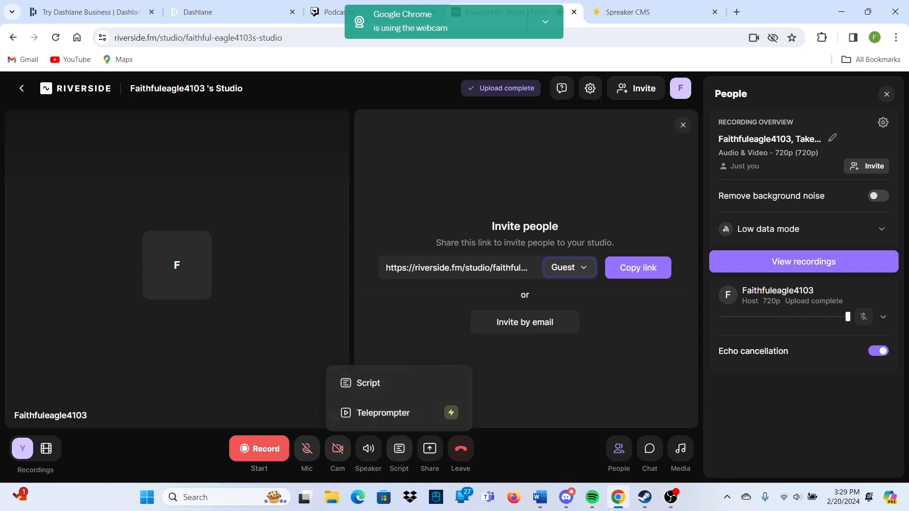
pyautogui.click(368, 448)
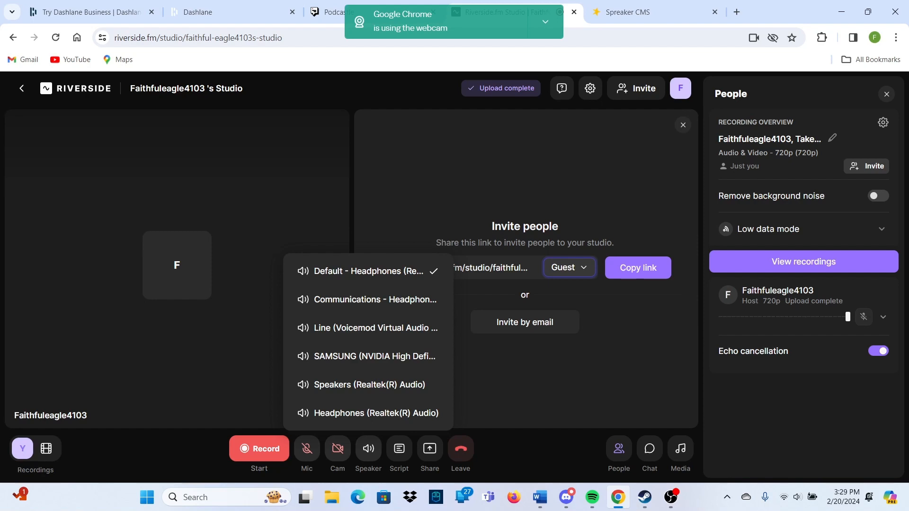
pyautogui.moveTo(368, 448)
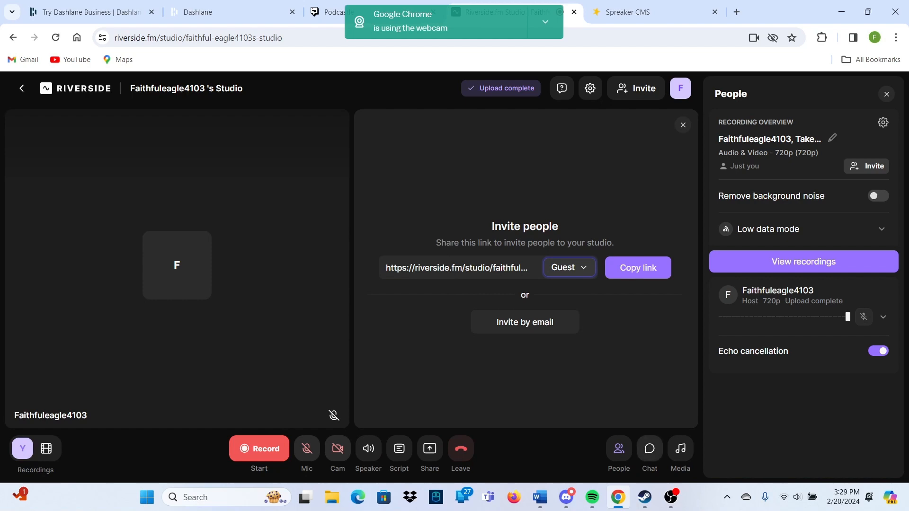
pyautogui.click(649, 449)
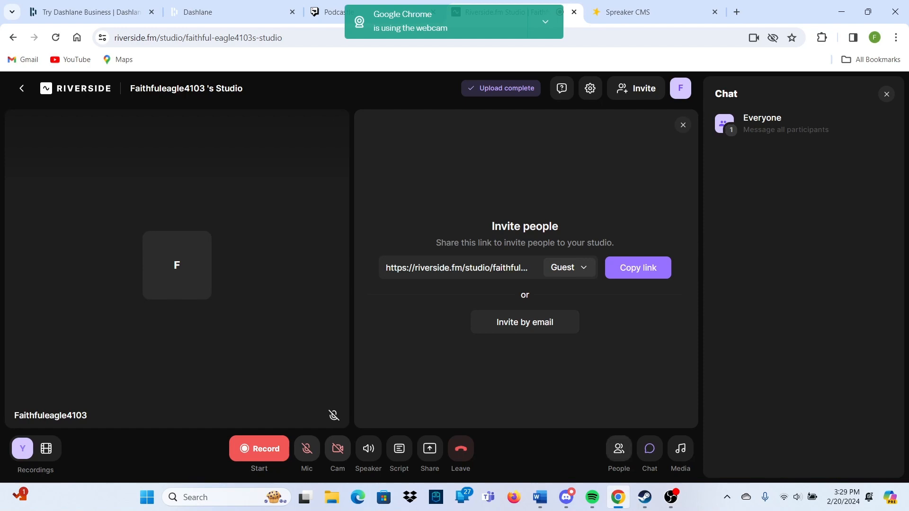
# Review the People list and the Media sound clips, then close the Media panel
pyautogui.click(618, 448)
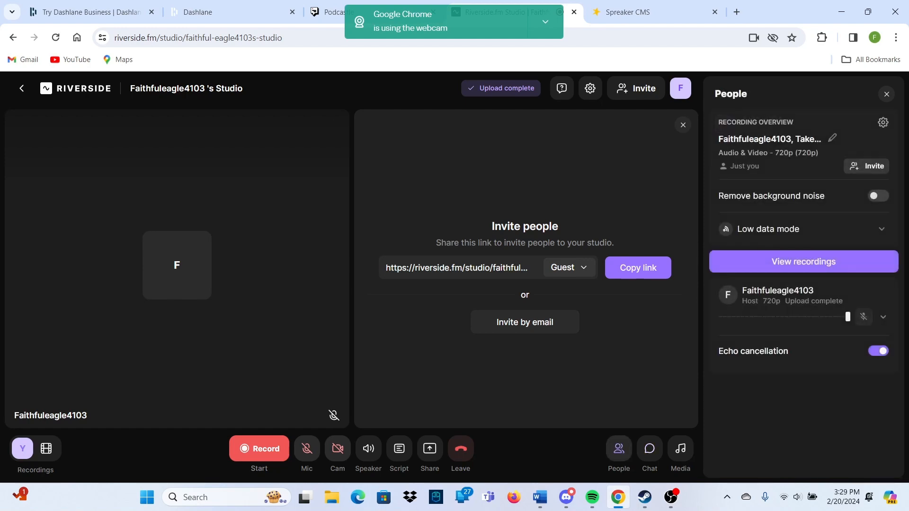
pyautogui.click(680, 449)
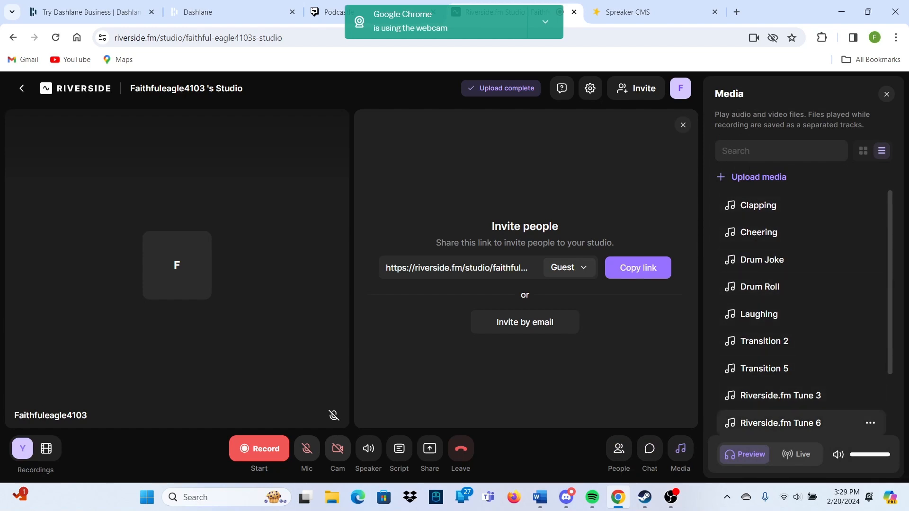
pyautogui.scroll(-2, 800, 422)
pyautogui.scroll(2, 800, 367)
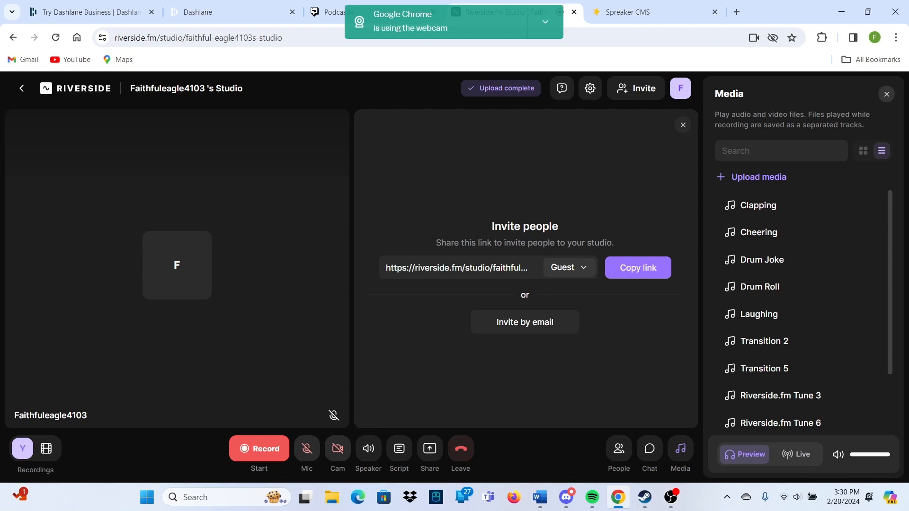
pyautogui.click(887, 94)
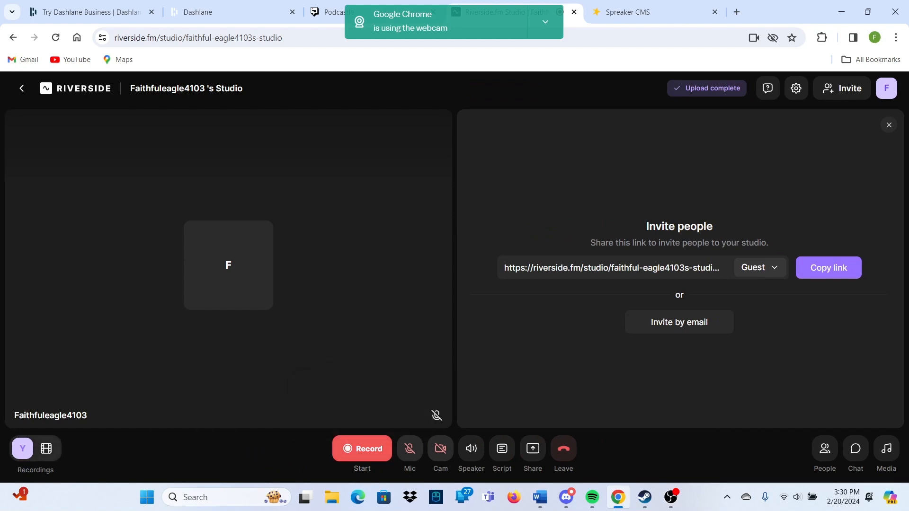
# Glance at Recordings and the Invite dialog, then open the 2-second Feb 20, 2024 recording
pyautogui.click(36, 449)
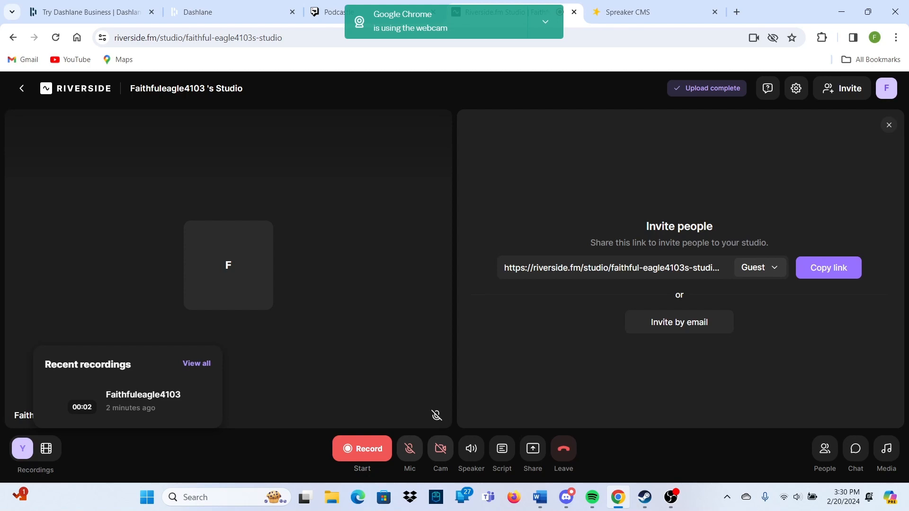
pyautogui.press('Escape')
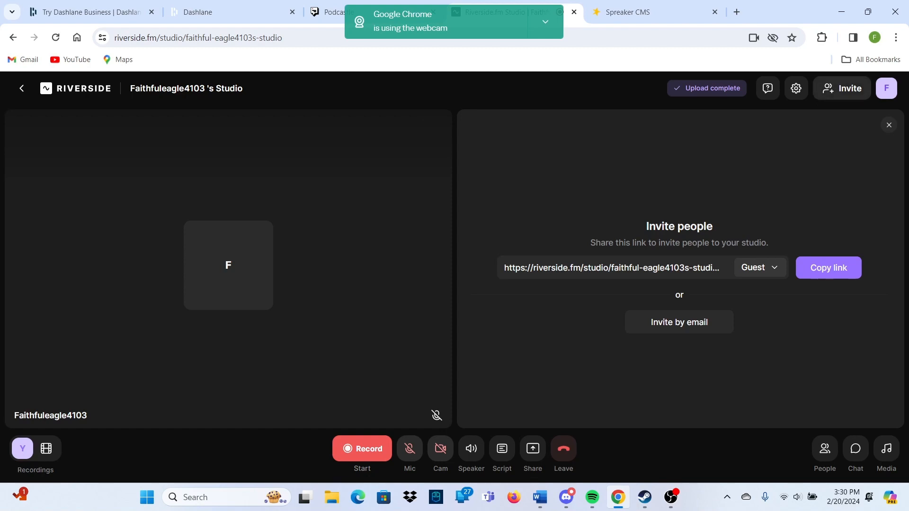
pyautogui.click(842, 88)
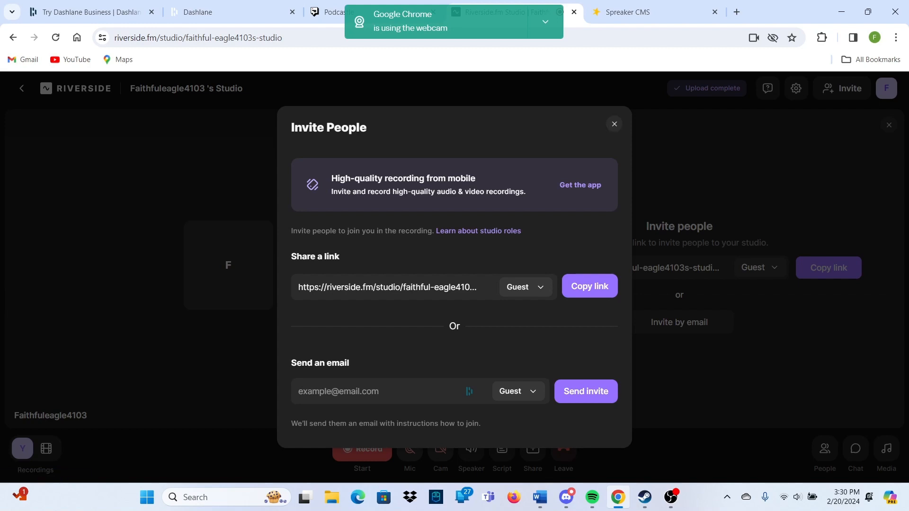
pyautogui.click(614, 124)
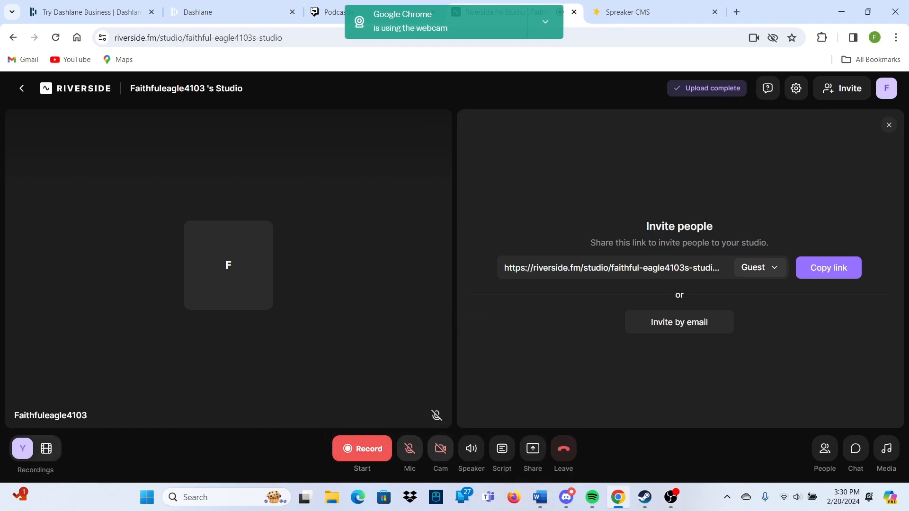
pyautogui.click(36, 449)
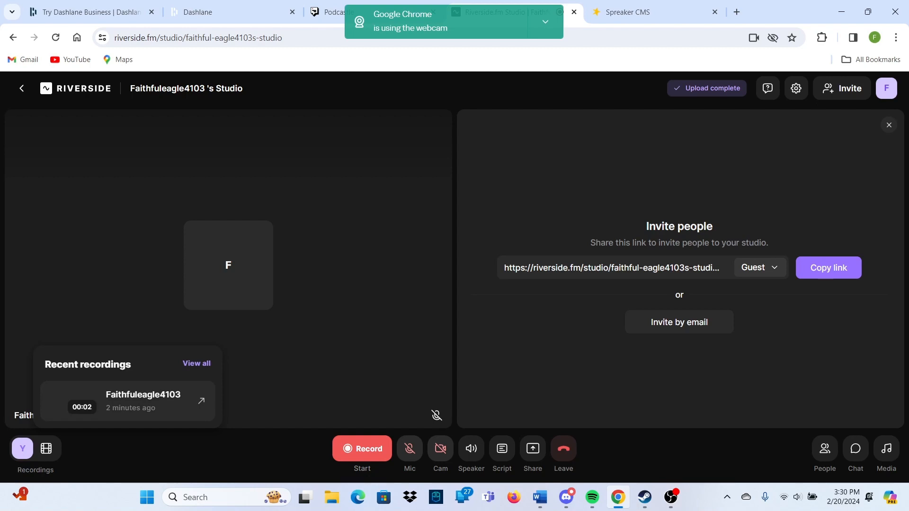
pyautogui.click(142, 401)
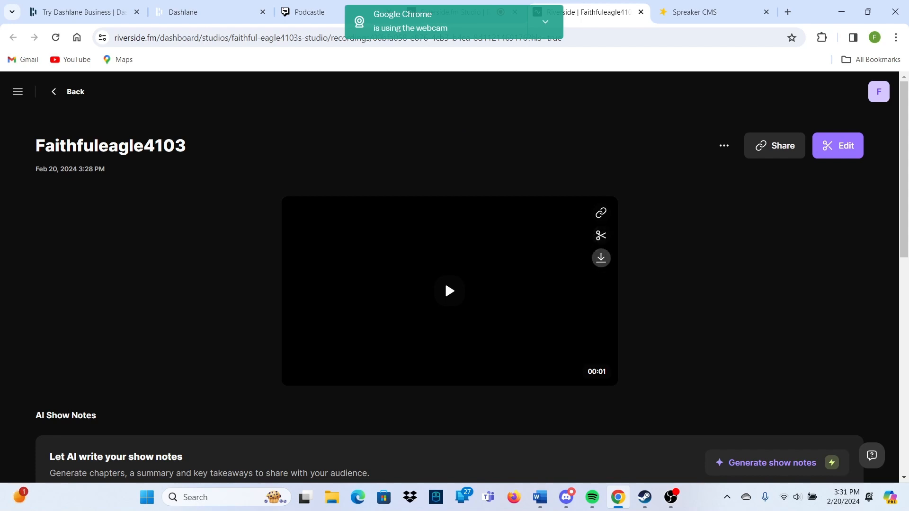
# Scroll through the recording page to review its video and AI Show Notes
pyautogui.scroll(-5, 444, 281)
pyautogui.scroll(3, 444, 280)
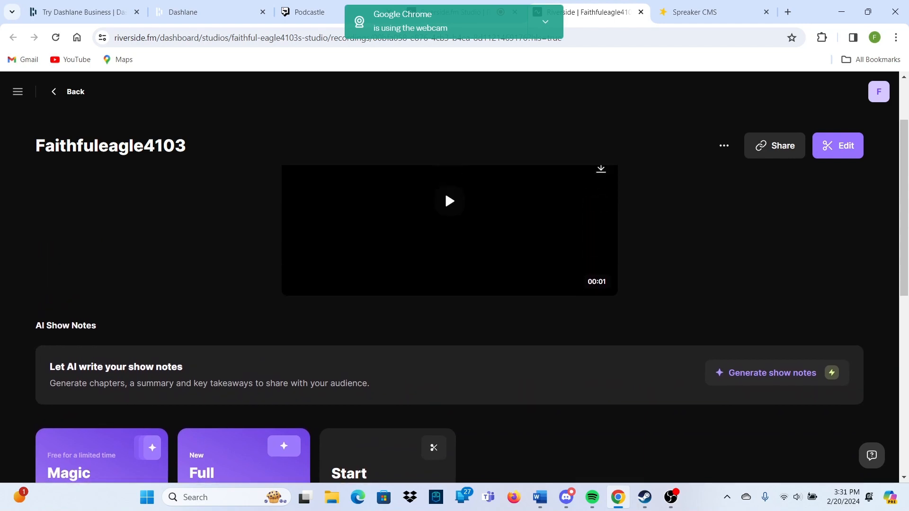
pyautogui.scroll(-2, 449, 284)
pyautogui.scroll(2, 450, 284)
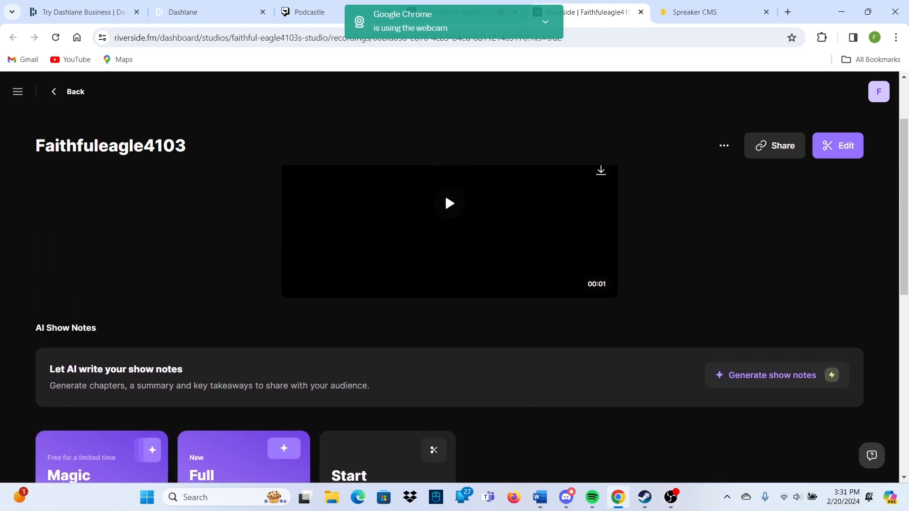
pyautogui.scroll(2, 450, 284)
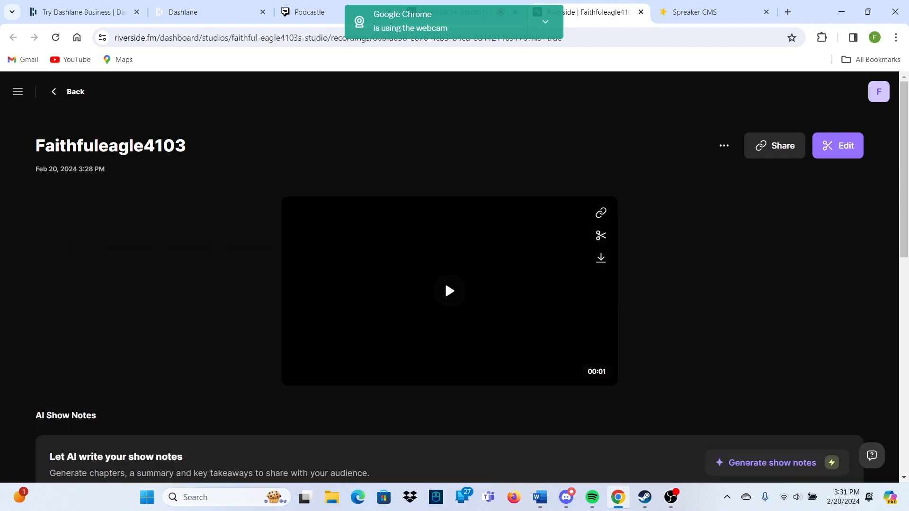
# Check the recording's more-actions menu, then hide the webcam-in-use notification
pyautogui.click(724, 145)
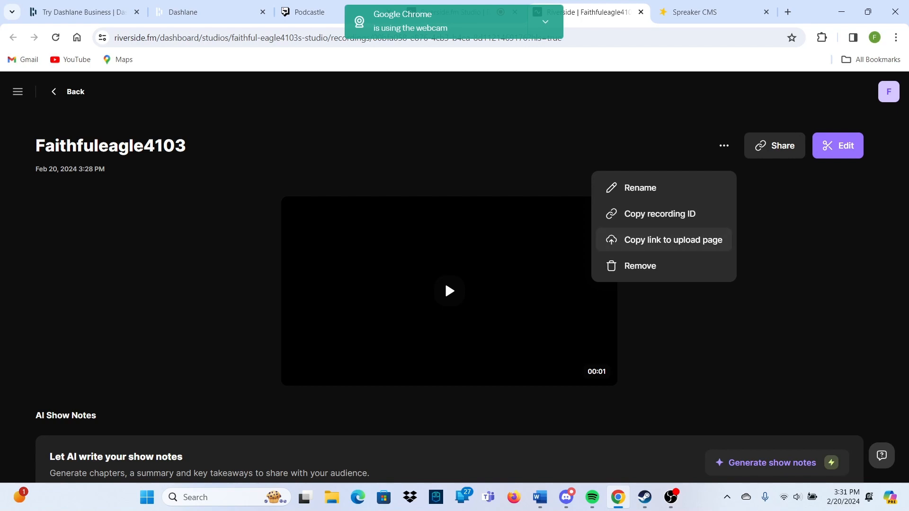
pyautogui.press('Escape')
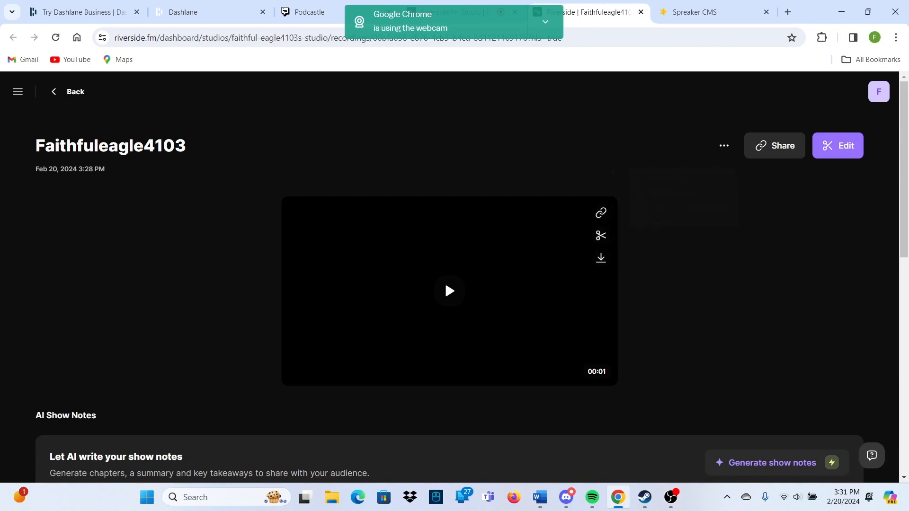
pyautogui.click(545, 21)
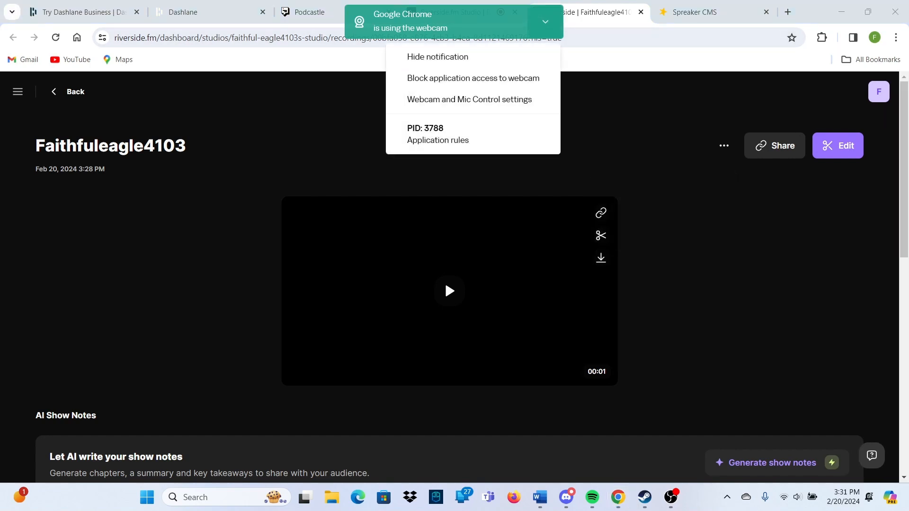
pyautogui.click(438, 57)
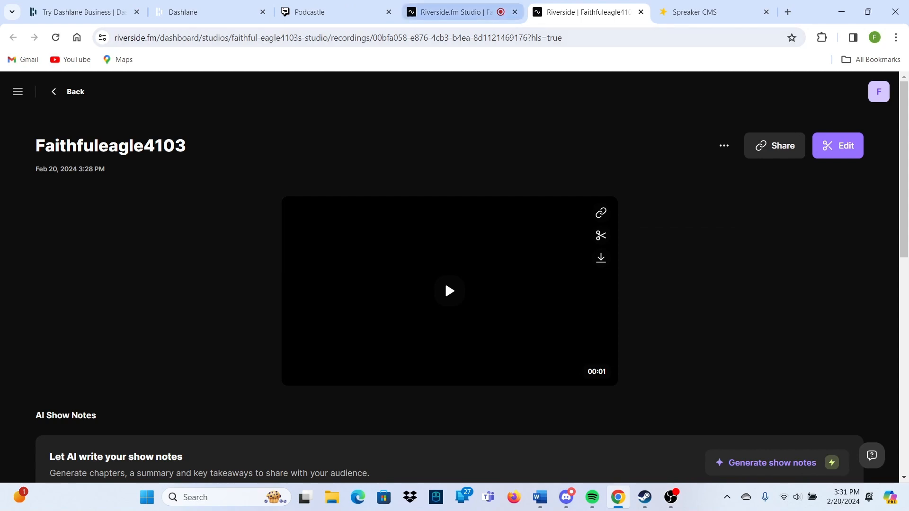
# Return to the studio, end the session for all participants, and switch to Podcastle
pyautogui.hotkey('ctrl', 'shift', 'Tab')
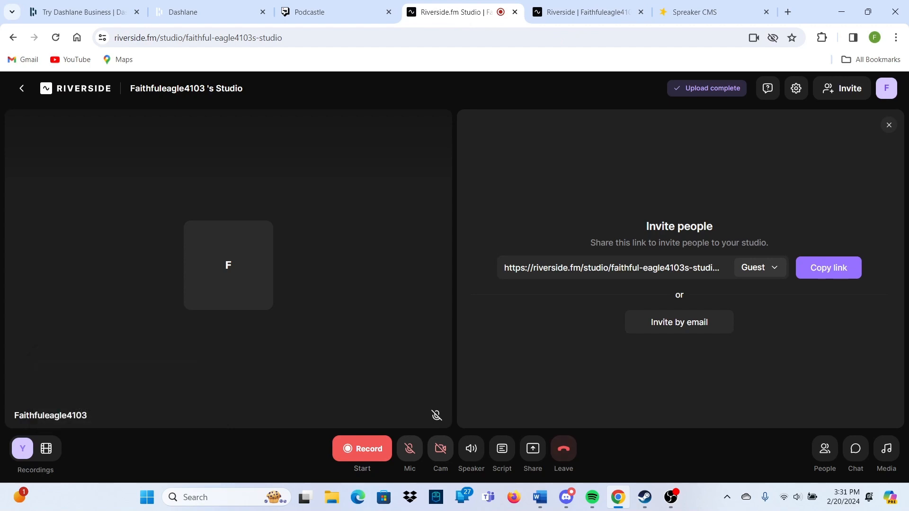
pyautogui.click(564, 449)
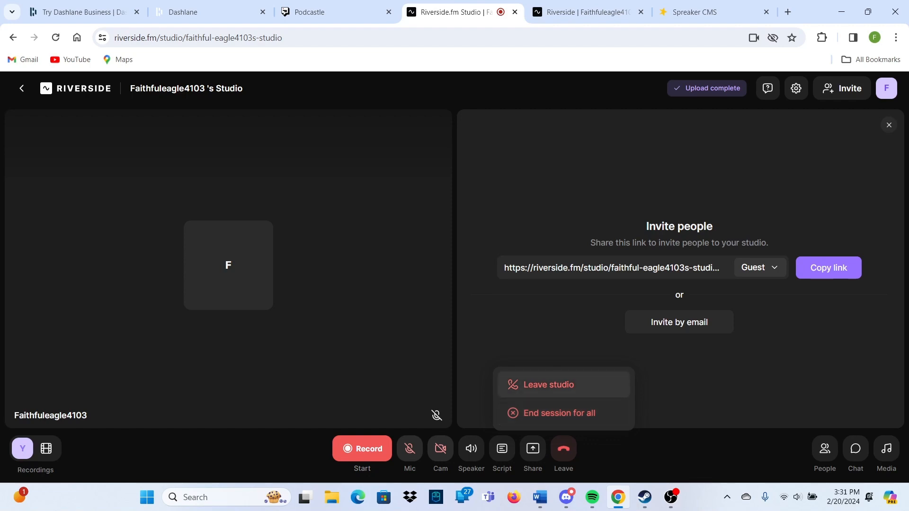
pyautogui.click(563, 385)
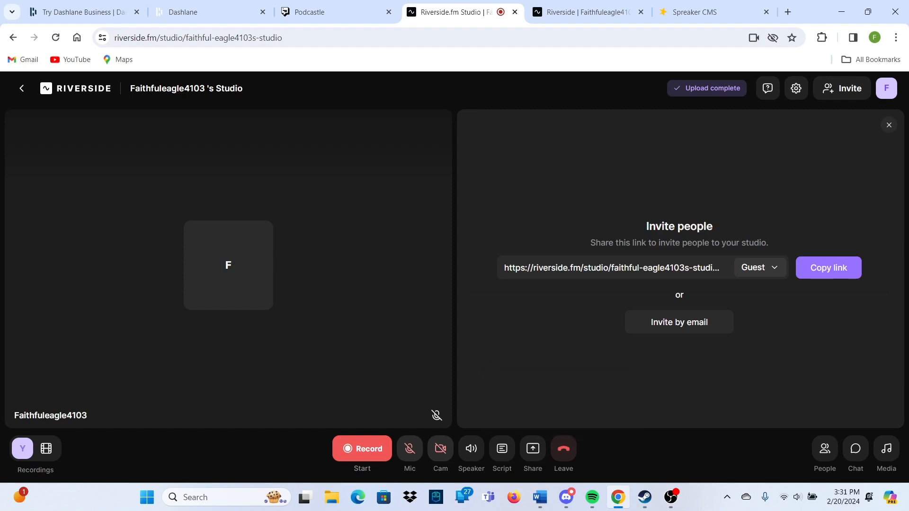
pyautogui.click(563, 449)
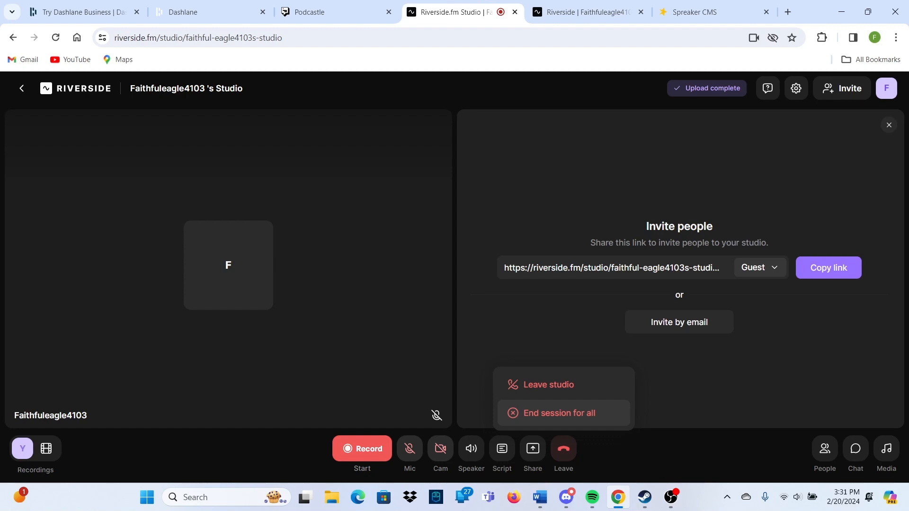
pyautogui.click(560, 413)
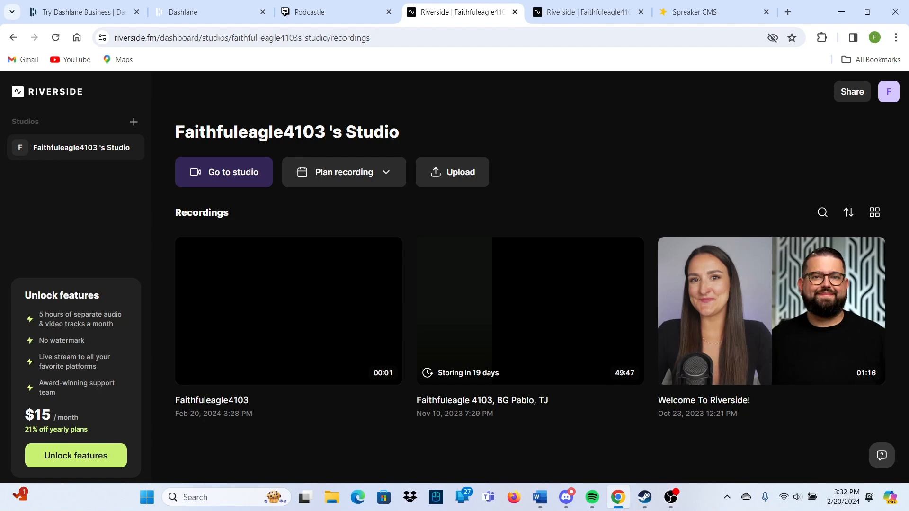
pyautogui.click(312, 12)
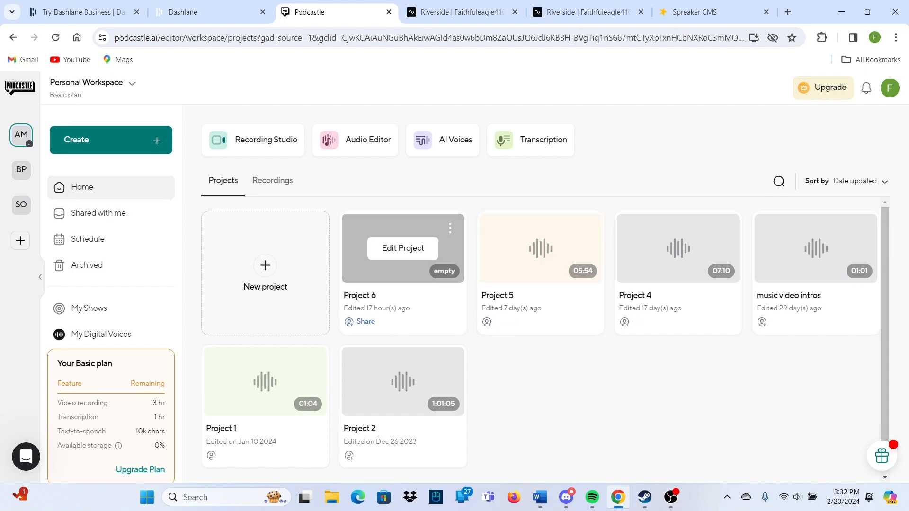
# Delete Project 6, Project 5 and Project 4
pyautogui.click(449, 228)
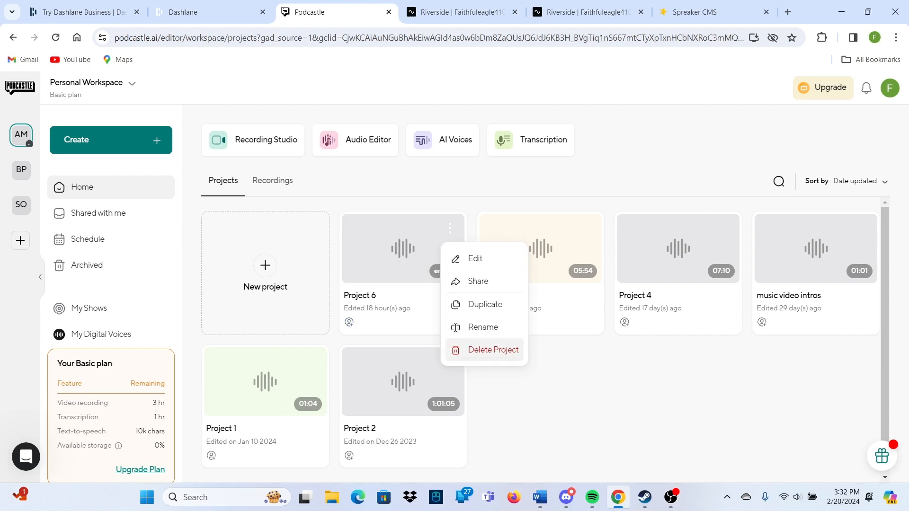
pyautogui.click(492, 350)
pyautogui.click(449, 229)
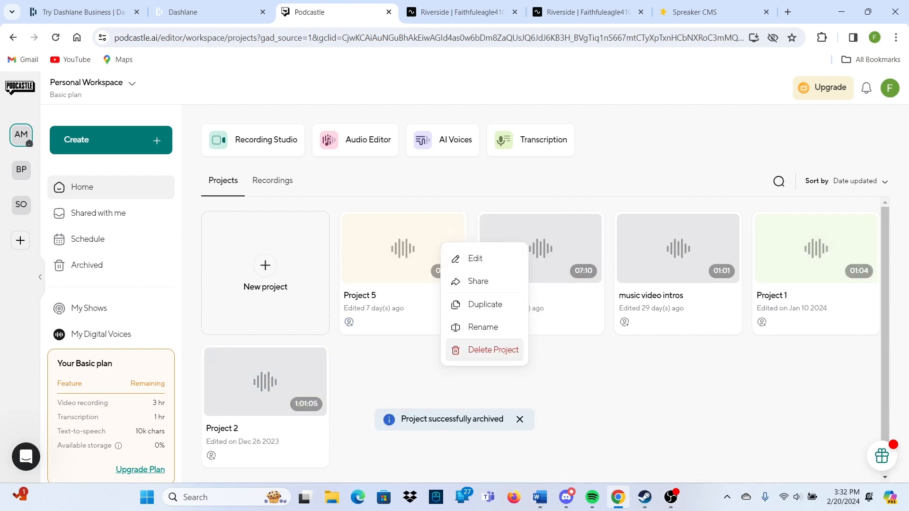
pyautogui.click(493, 349)
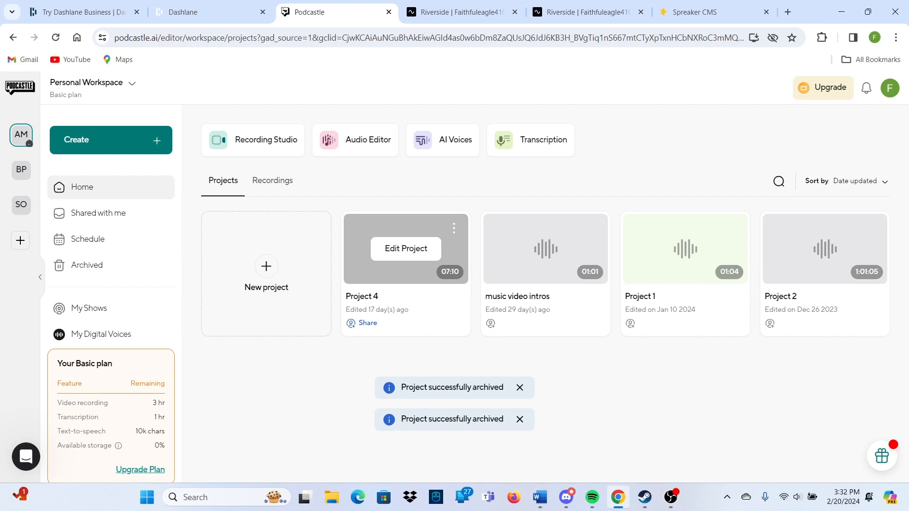
pyautogui.click(454, 229)
pyautogui.click(492, 350)
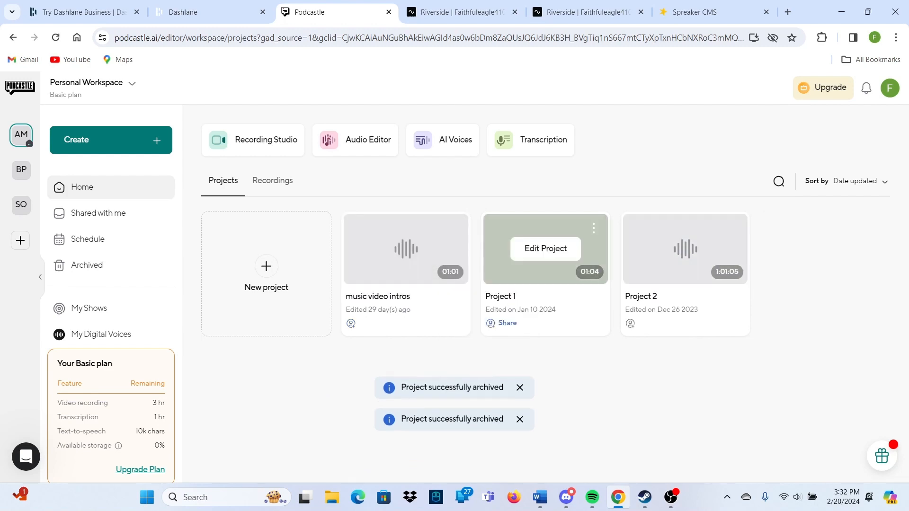
# Delete the music video intros project, Project 1 and Project 2, then start a new empty project
pyautogui.click(454, 229)
pyautogui.click(492, 349)
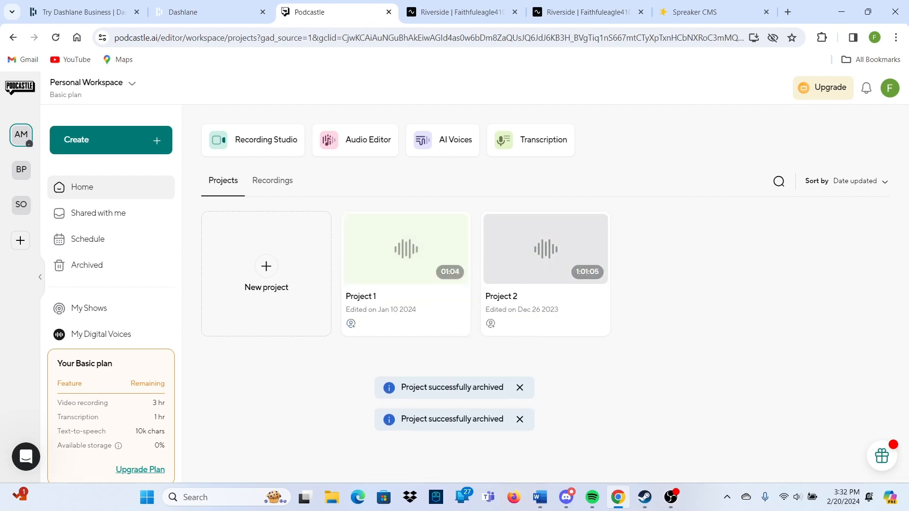
pyautogui.click(453, 228)
pyautogui.click(492, 349)
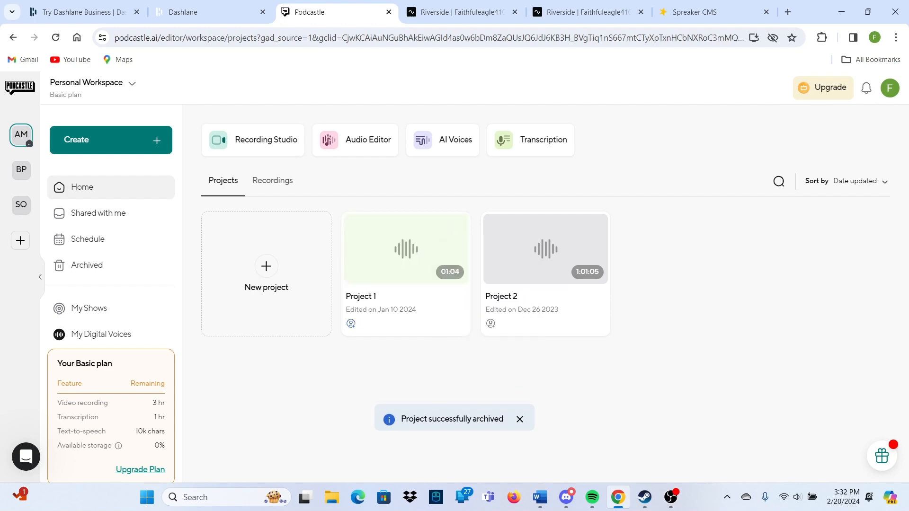
pyautogui.click(453, 229)
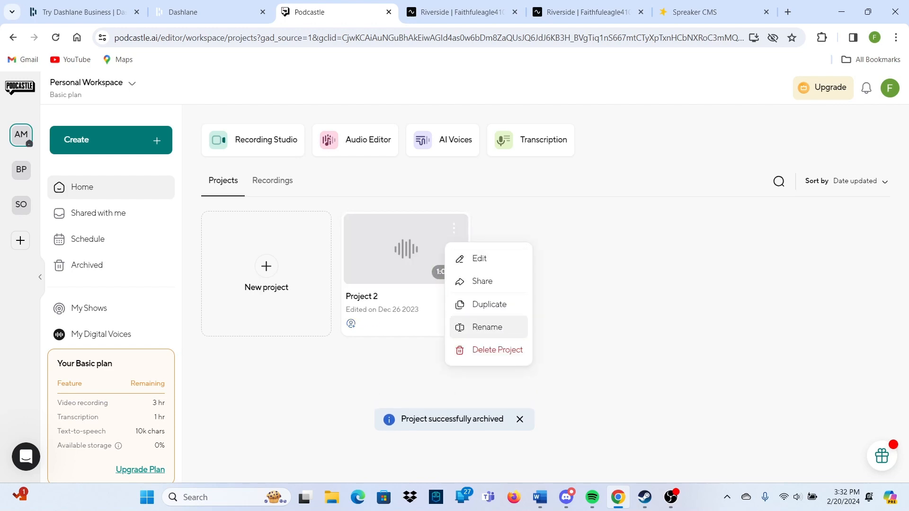
pyautogui.click(492, 348)
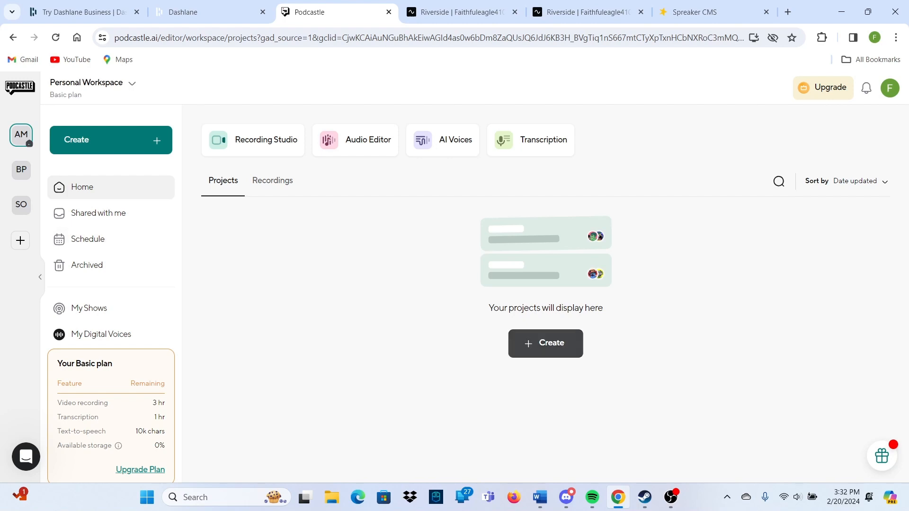
pyautogui.click(545, 344)
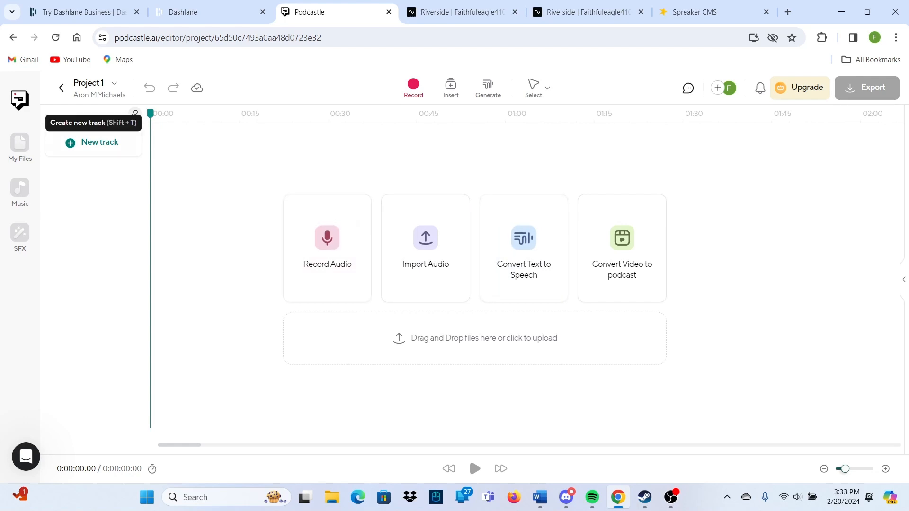
# Add five tracks to the new project
pyautogui.click(95, 142)
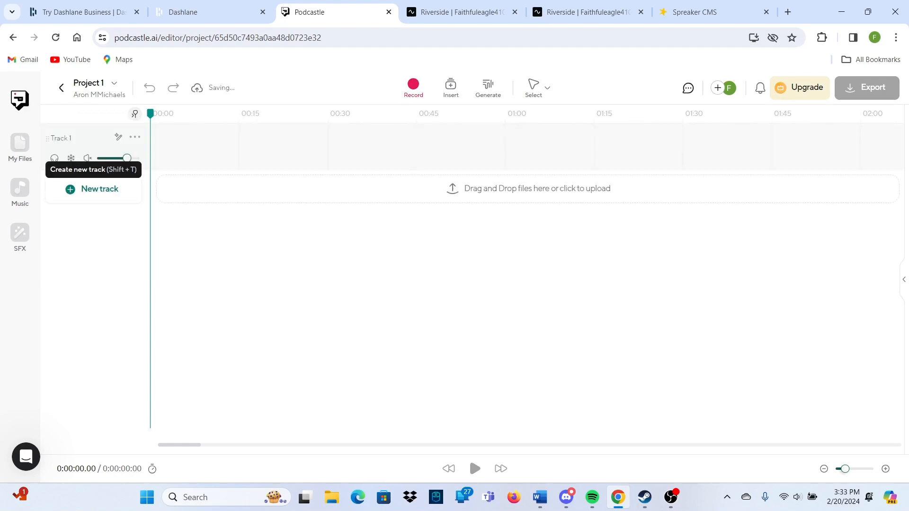
pyautogui.click(227, 148)
pyautogui.click(186, 148)
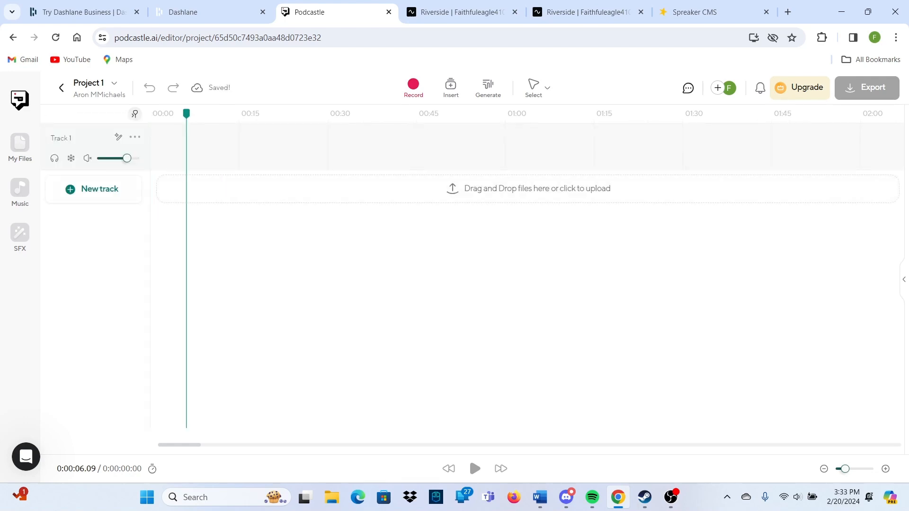
pyautogui.click(94, 188)
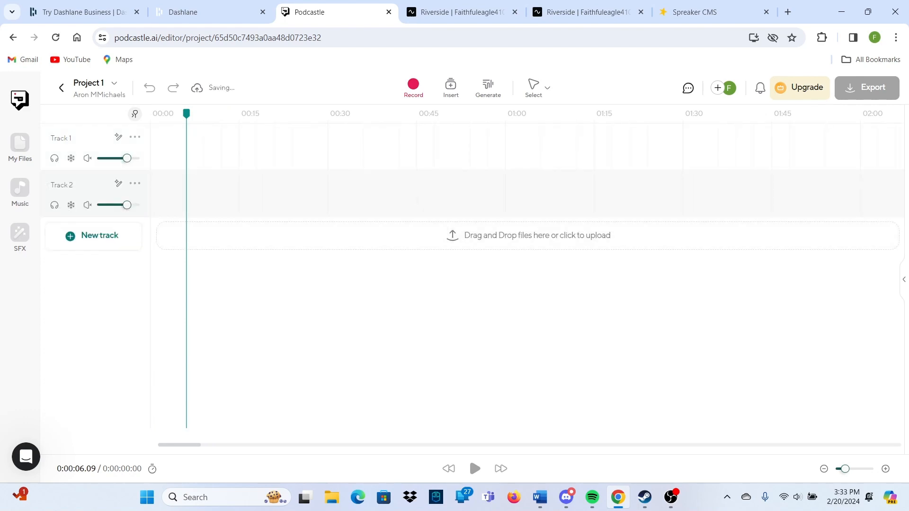
pyautogui.click(95, 235)
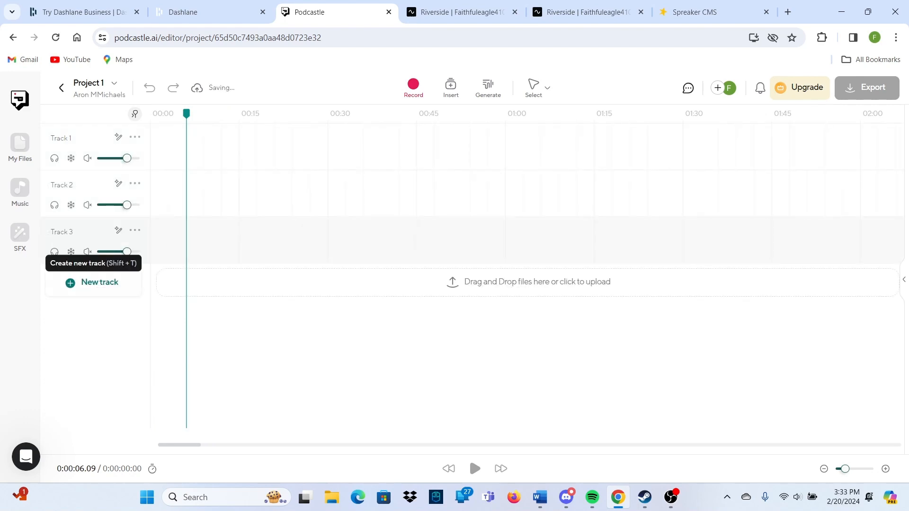
pyautogui.click(95, 282)
pyautogui.click(94, 329)
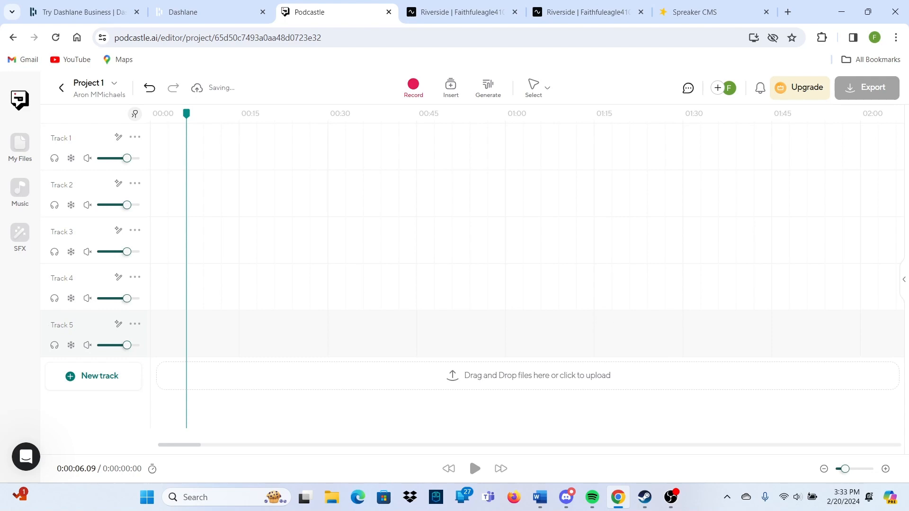
# Delete Tracks 5, 4, 3 and 2 so only Track 1 remains, then show My files
pyautogui.click(135, 324)
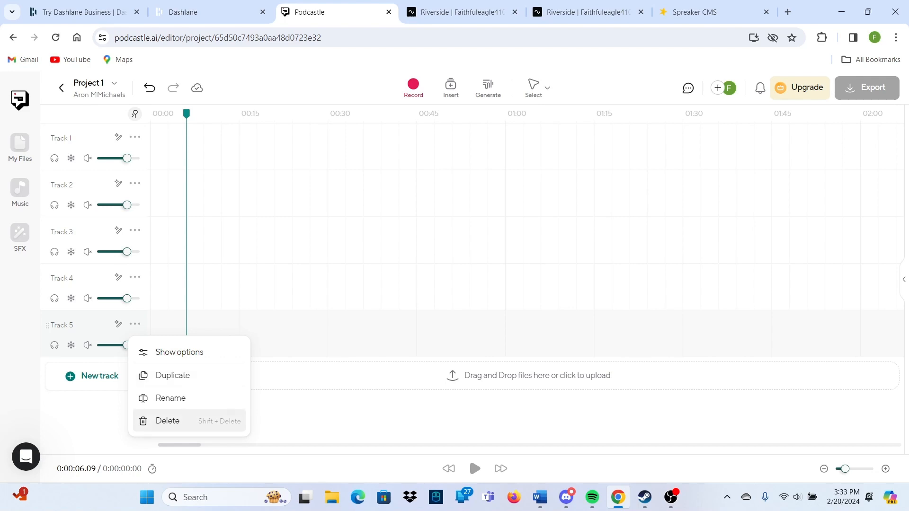
pyautogui.click(168, 421)
pyautogui.click(135, 277)
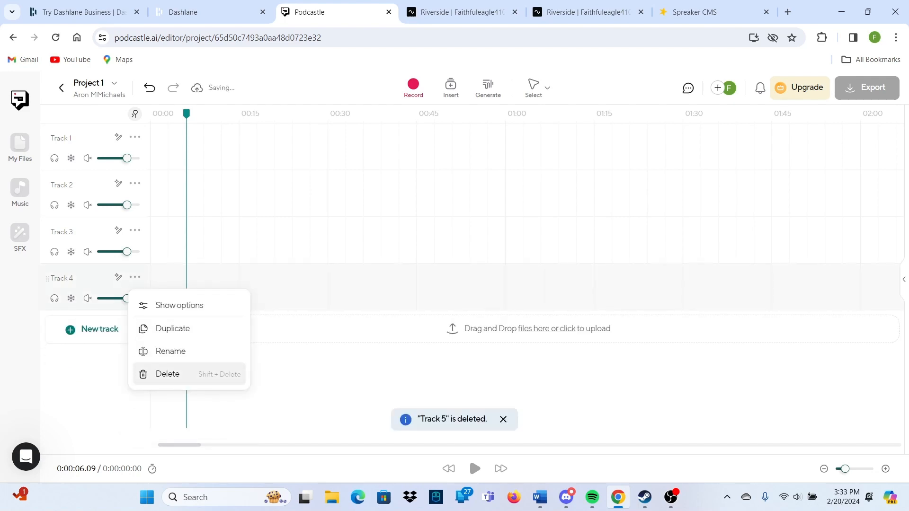
pyautogui.click(168, 374)
pyautogui.click(135, 230)
pyautogui.click(167, 328)
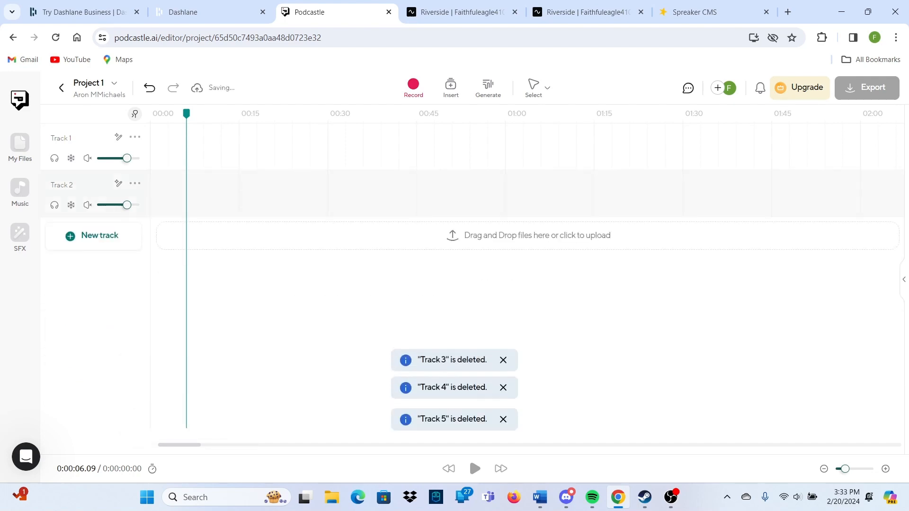
pyautogui.click(135, 183)
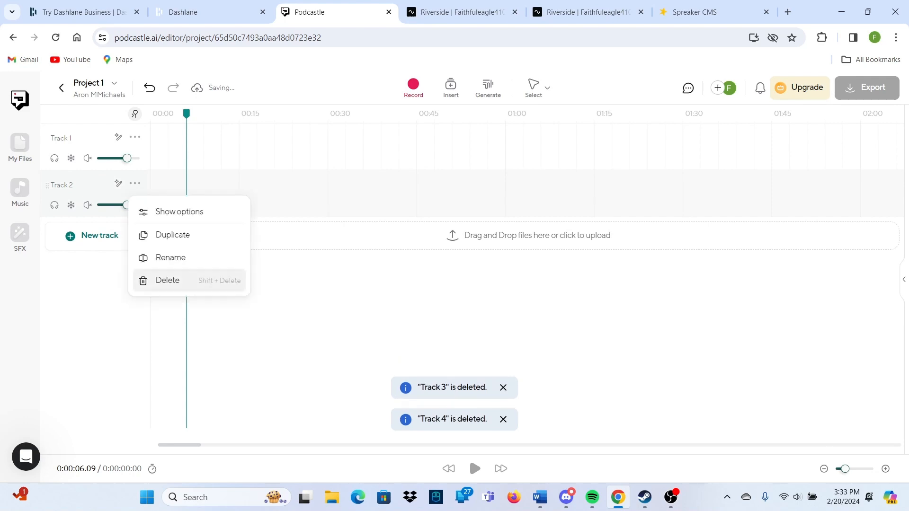
pyautogui.click(167, 280)
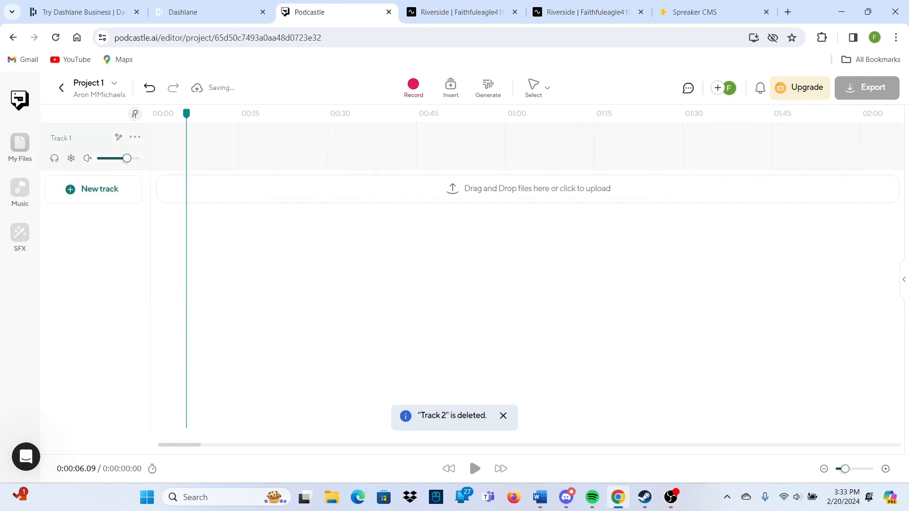
pyautogui.click(20, 147)
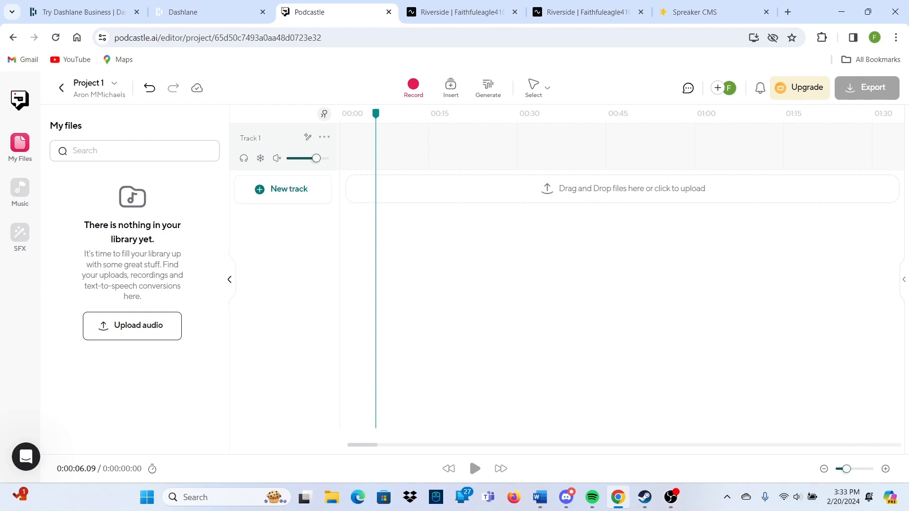
# Drag 'Match Point - Instrumental' from the music library onto Track 1 and close the panel
pyautogui.click(19, 187)
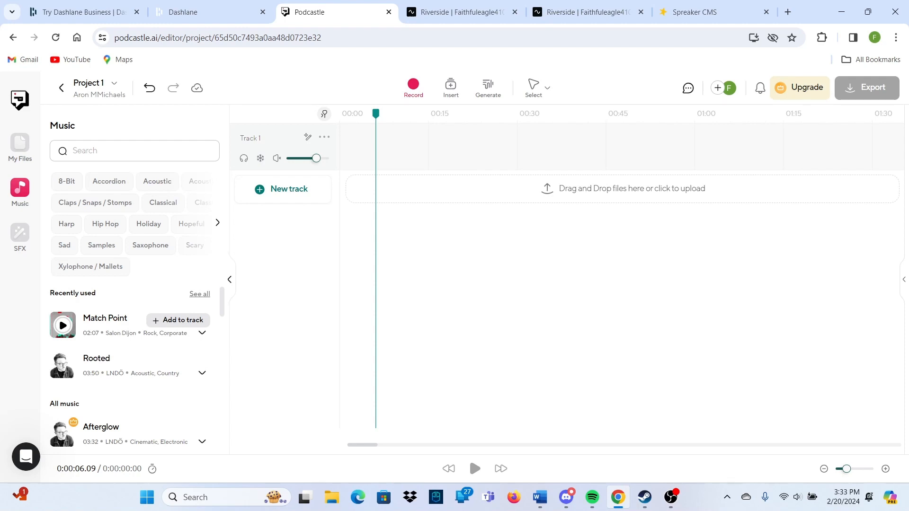
pyautogui.moveTo(114, 325); pyautogui.dragTo(346, 147)
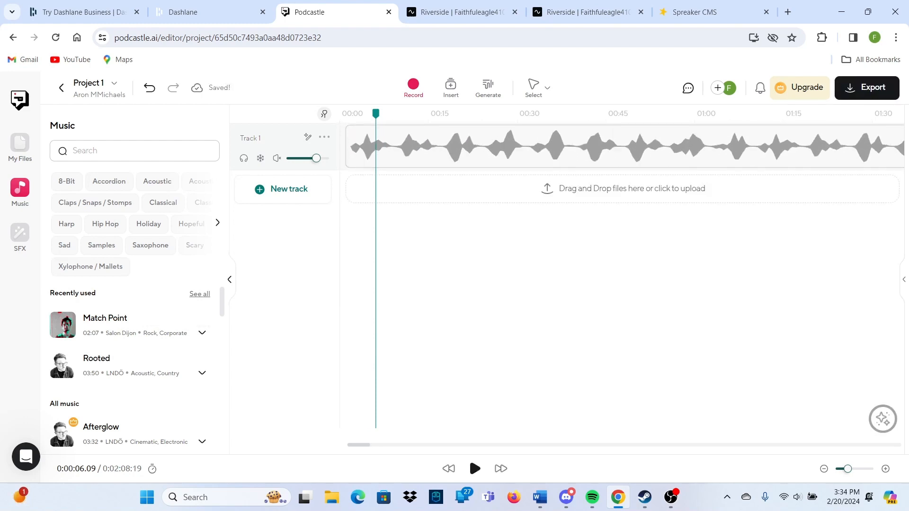
pyautogui.scroll(-2, 137, 360)
pyautogui.scroll(-1, 138, 360)
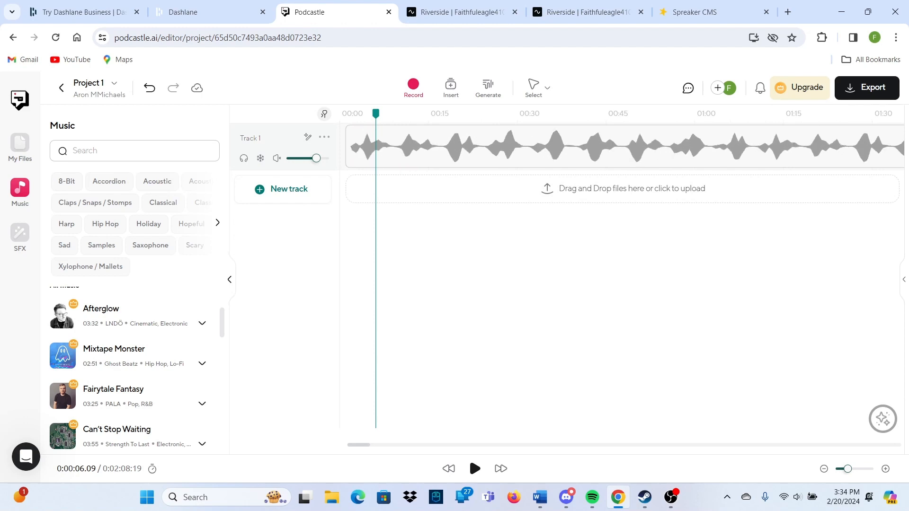
pyautogui.click(230, 280)
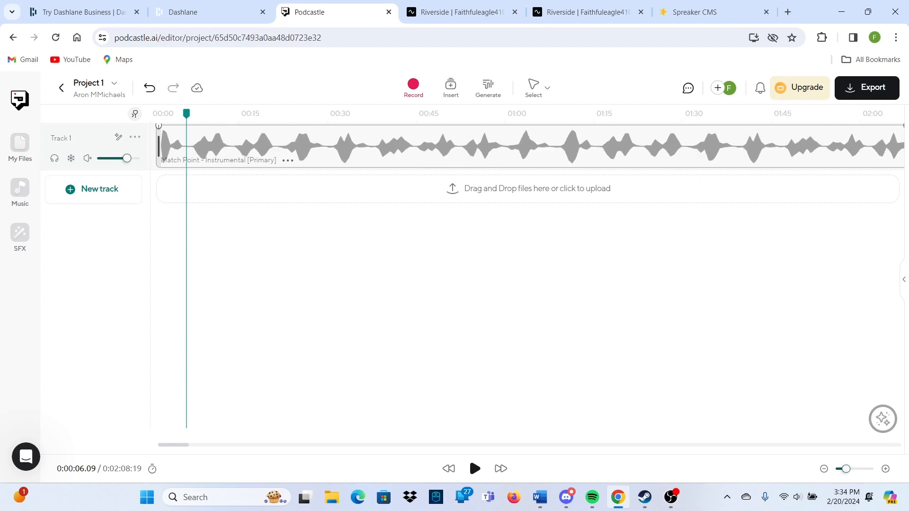
# Bring up the Match Point clip's action menu
pyautogui.rightClick(417, 147)
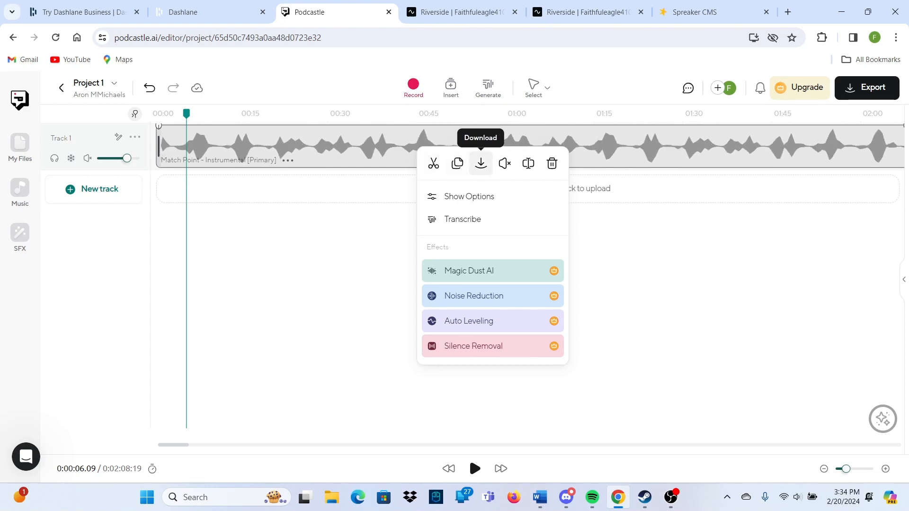
pyautogui.click(481, 164)
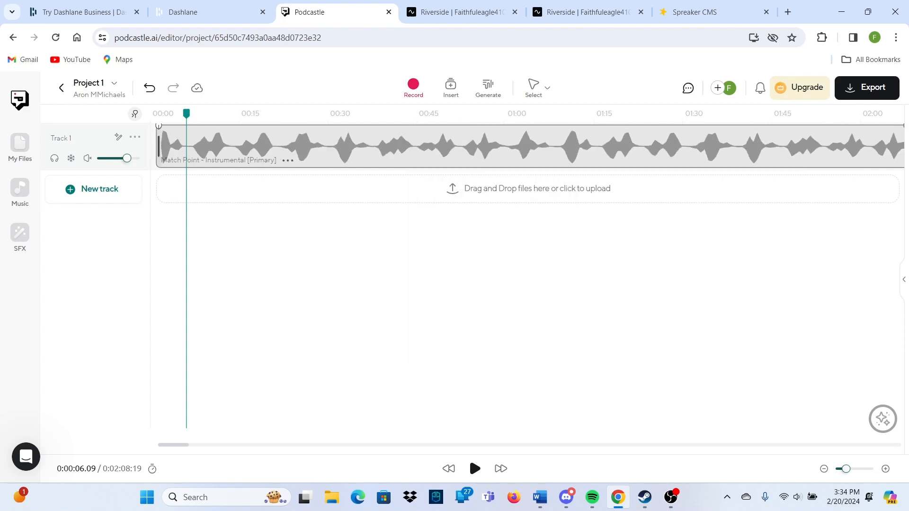
pyautogui.rightClick(400, 139)
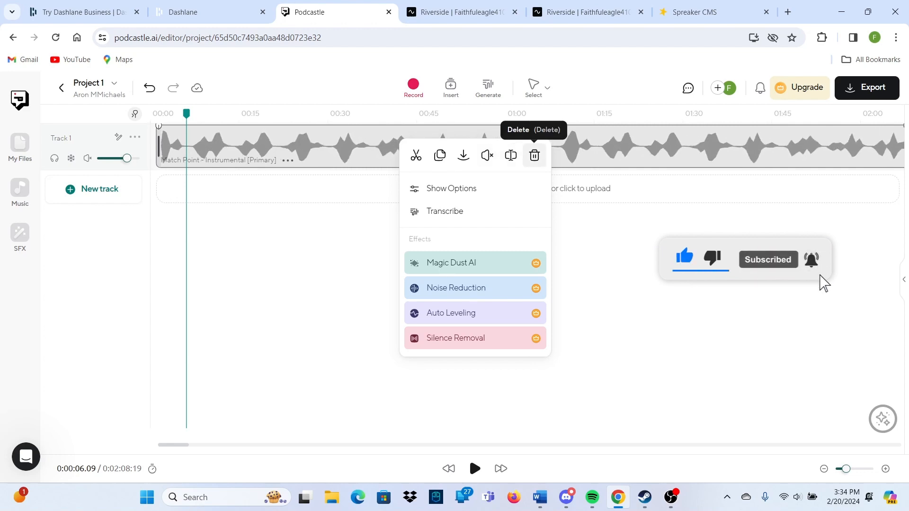
# Split Match Point near 0:42 and move the first piece to a new Track 2
pyautogui.click(416, 156)
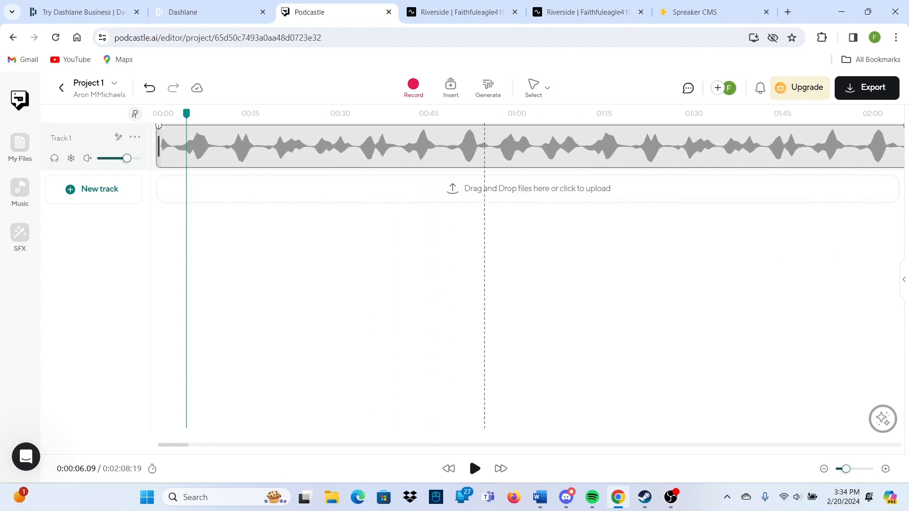
pyautogui.click(405, 146)
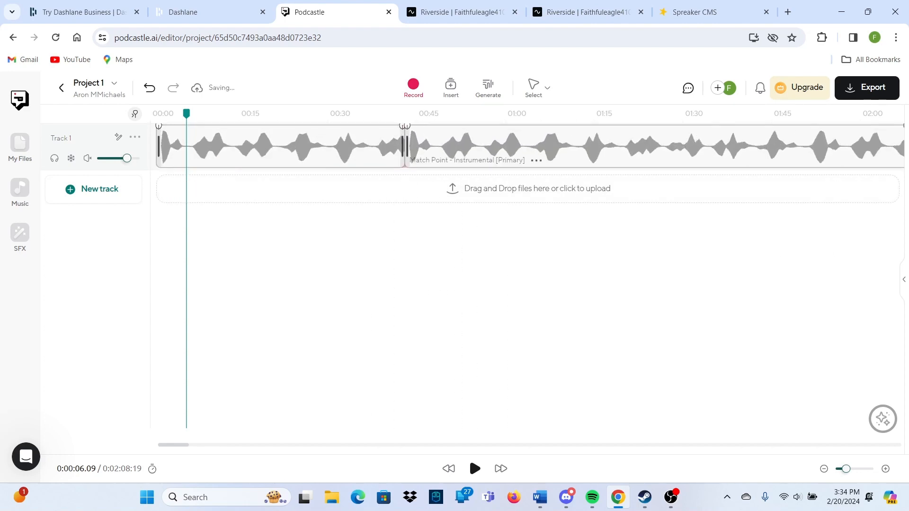
pyautogui.moveTo(454, 147); pyautogui.dragTo(533, 147)
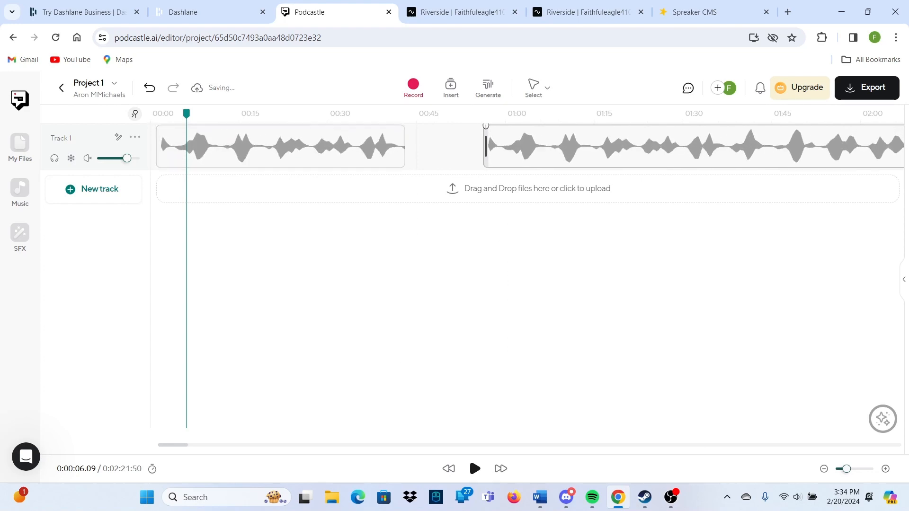
pyautogui.moveTo(456, 147); pyautogui.dragTo(447, 147)
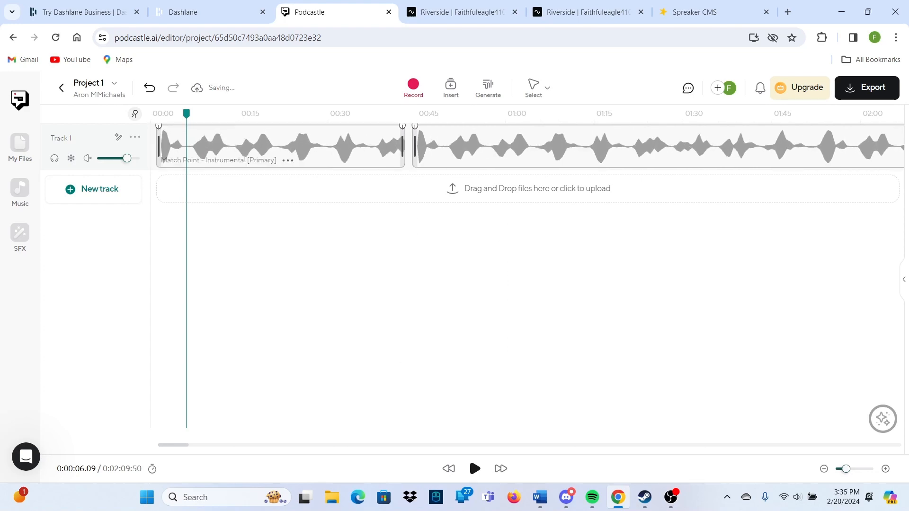
pyautogui.moveTo(303, 147); pyautogui.dragTo(310, 194)
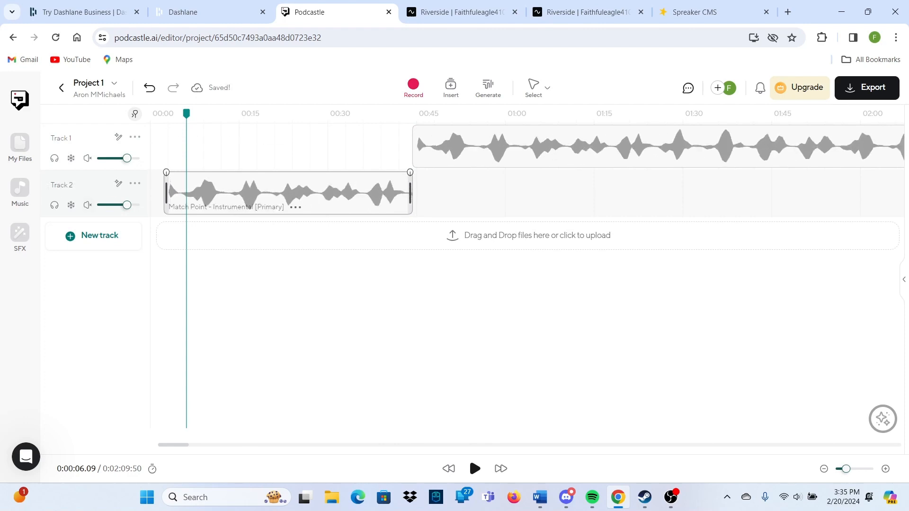
pyautogui.moveTo(186, 113); pyautogui.dragTo(158, 114)
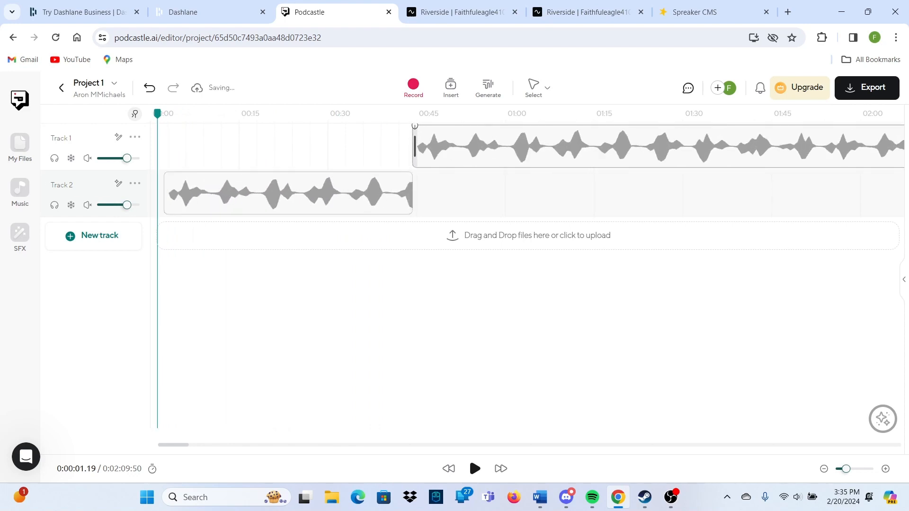
# Duplicate the Track 2 clip onto a new track, align it with Track 1's clip, and fade the original's ends
pyautogui.click(94, 235)
pyautogui.click(295, 207)
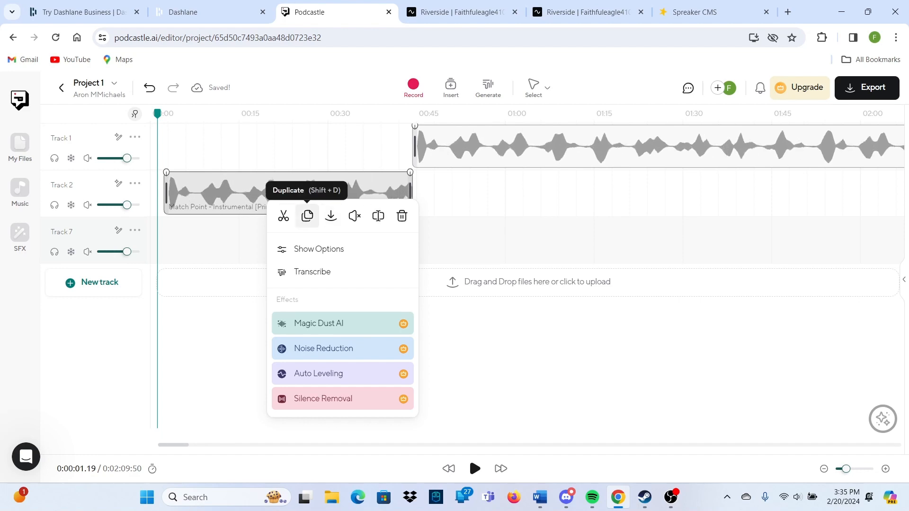
pyautogui.click(307, 216)
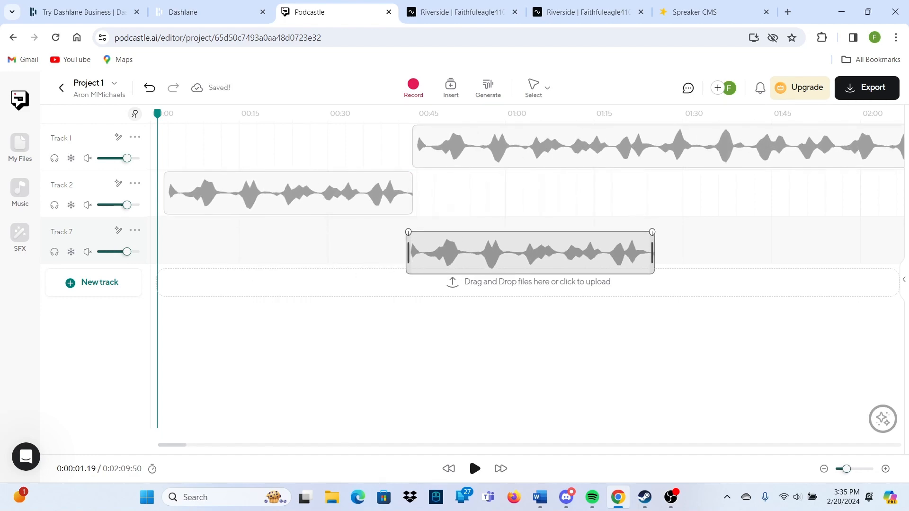
pyautogui.moveTo(581, 240); pyautogui.dragTo(572, 240)
pyautogui.moveTo(530, 146); pyautogui.dragTo(569, 149)
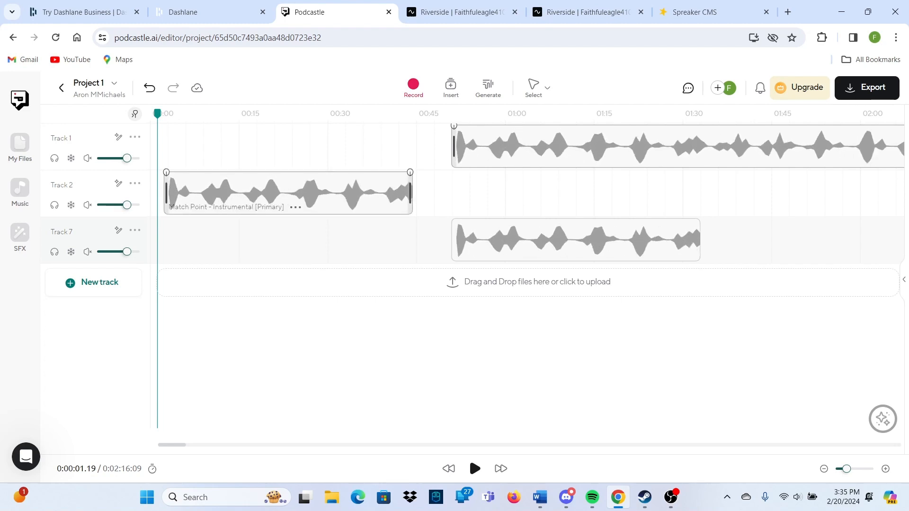
pyautogui.moveTo(398, 173); pyautogui.dragTo(398, 173)
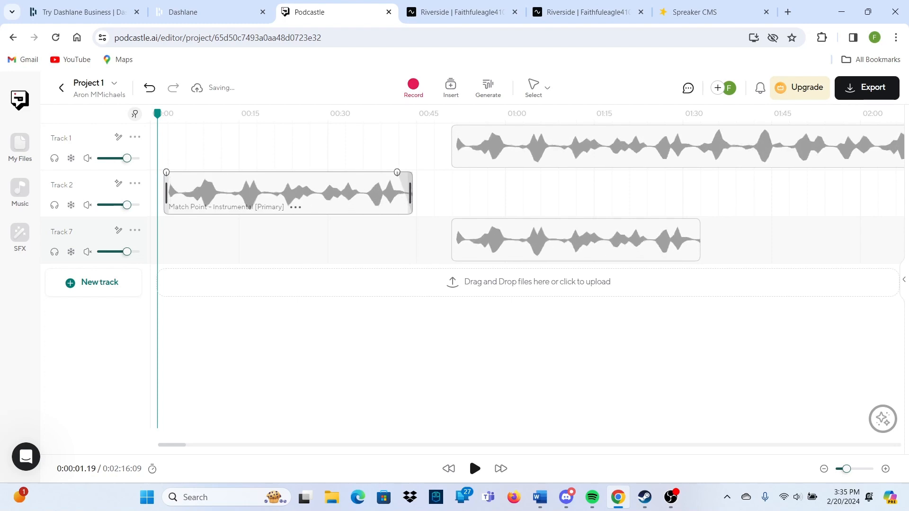
pyautogui.moveTo(166, 172); pyautogui.dragTo(183, 173)
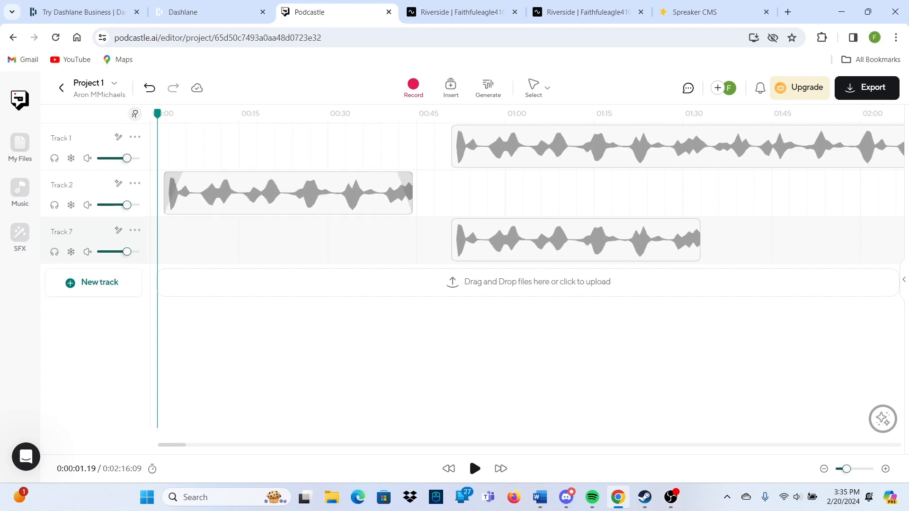
# Mute then unmute the Track 2 clip, and lower Track 2's volume to about a third
pyautogui.rightClick(329, 186)
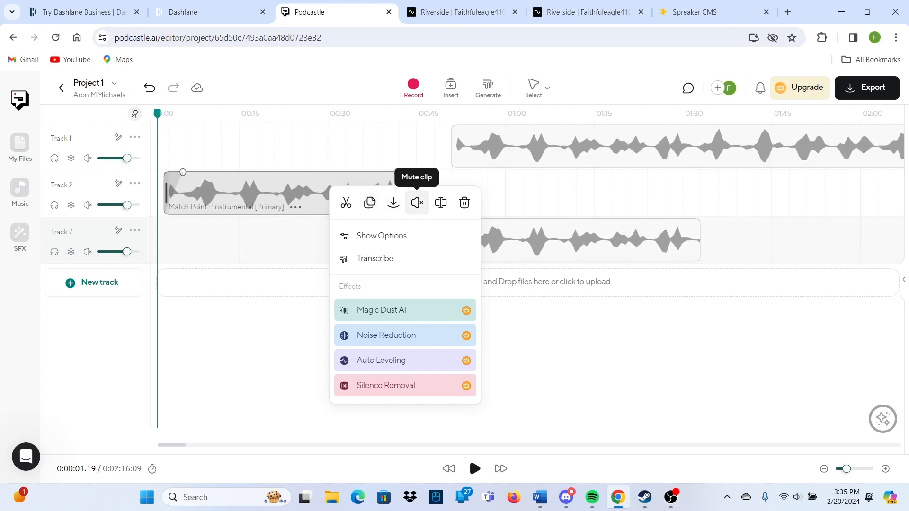
pyautogui.click(417, 202)
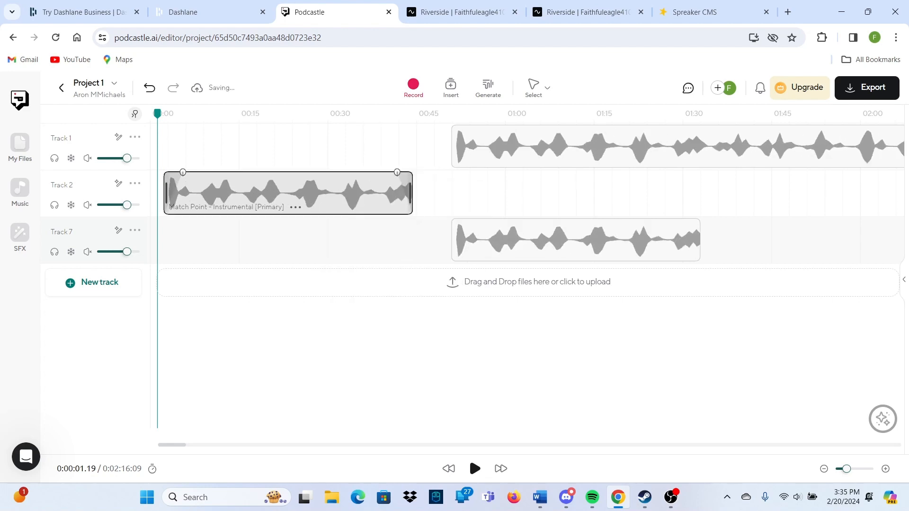
pyautogui.rightClick(349, 198)
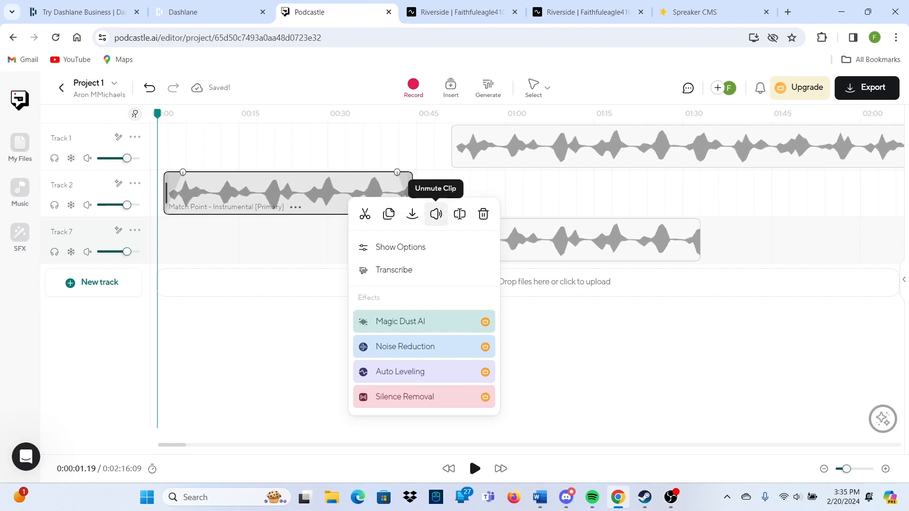
pyautogui.click(436, 214)
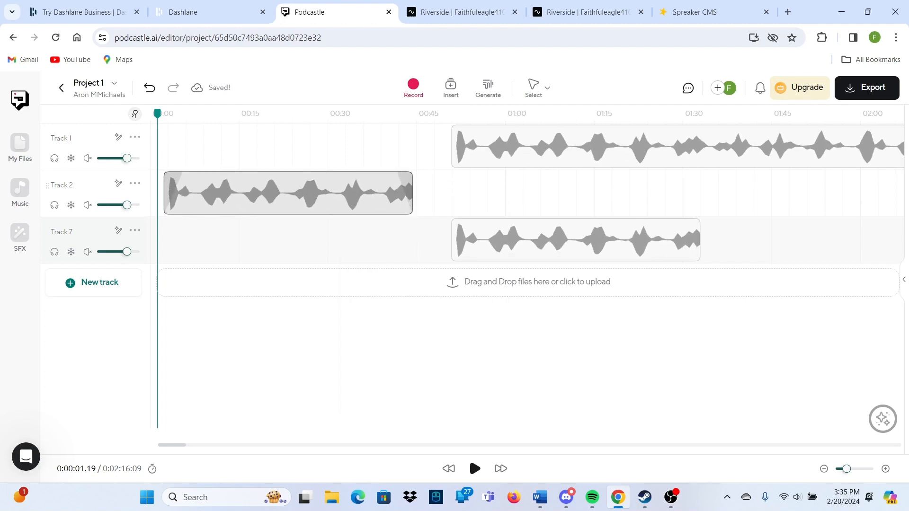
pyautogui.moveTo(126, 204); pyautogui.dragTo(111, 205)
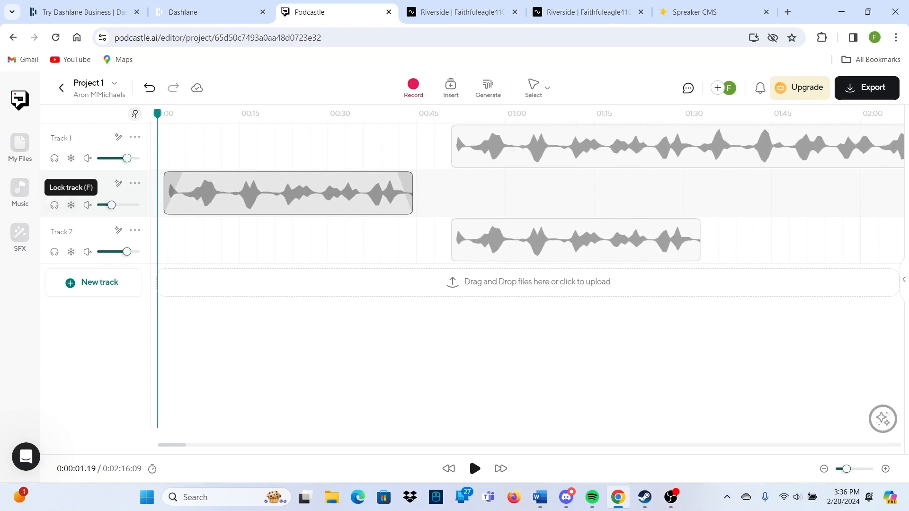
# Switch the amplifier on and back off in Track 2's settings
pyautogui.click(118, 184)
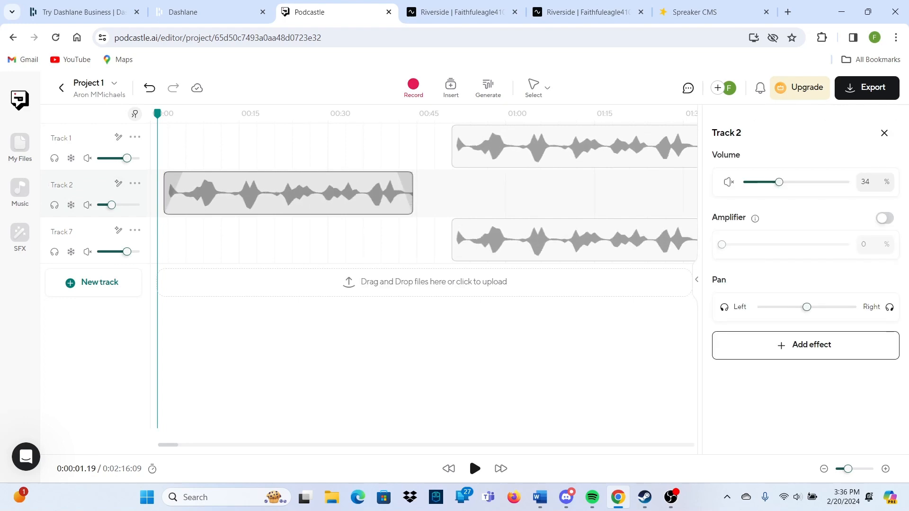
pyautogui.click(884, 218)
pyautogui.click(884, 218)
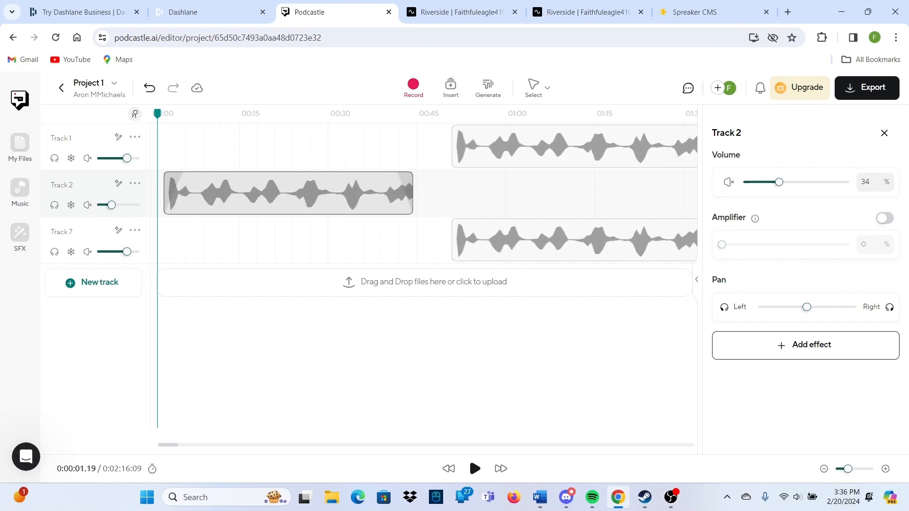
pyautogui.click(884, 133)
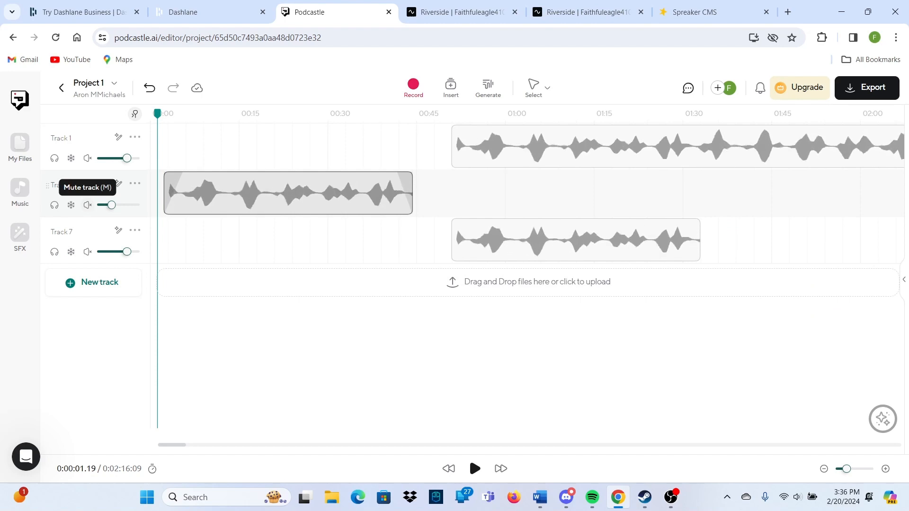
# Move the copied clip onto Track 2 at about 0:53, start the original at 0:00, and play the start
pyautogui.click(88, 204)
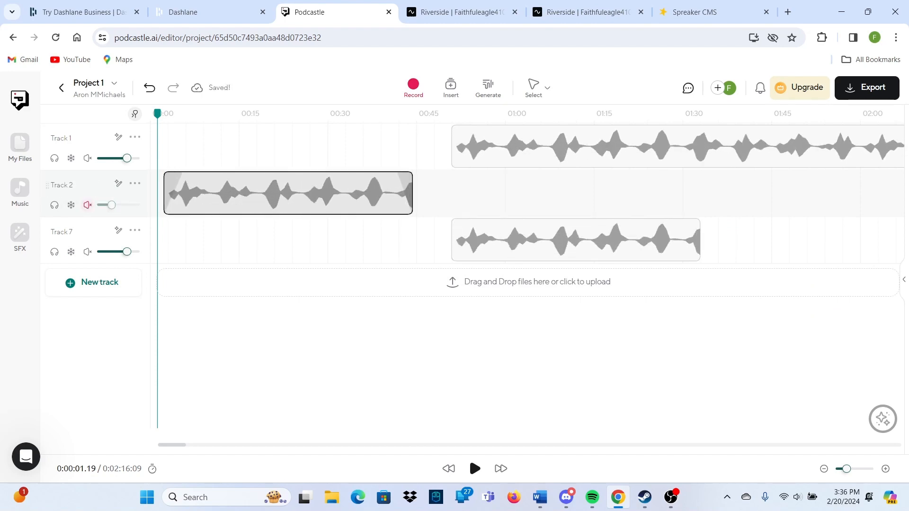
pyautogui.moveTo(568, 239); pyautogui.dragTo(591, 194)
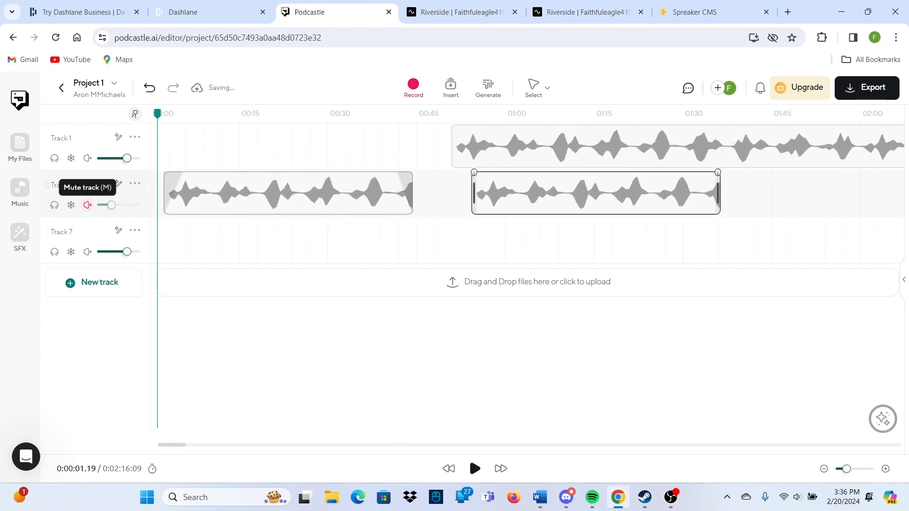
pyautogui.click(87, 205)
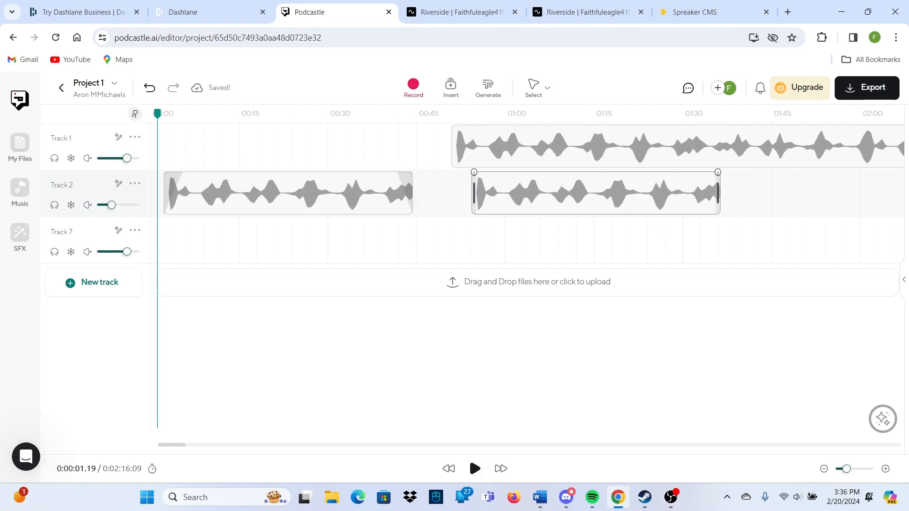
pyautogui.moveTo(284, 194); pyautogui.dragTo(277, 191)
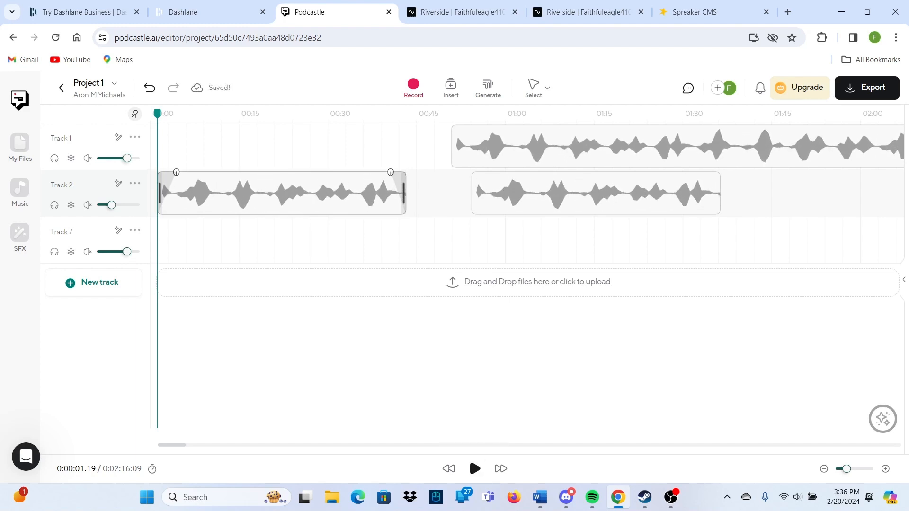
pyautogui.click(475, 469)
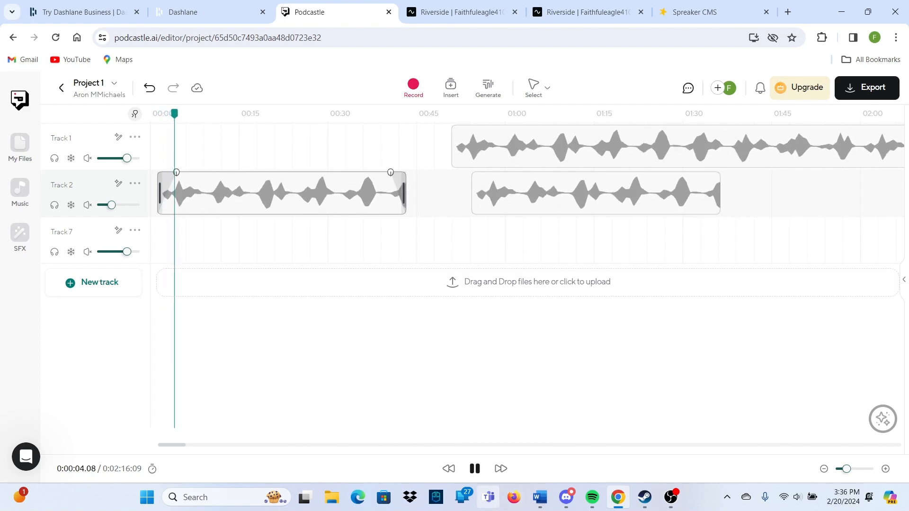
pyautogui.click(475, 468)
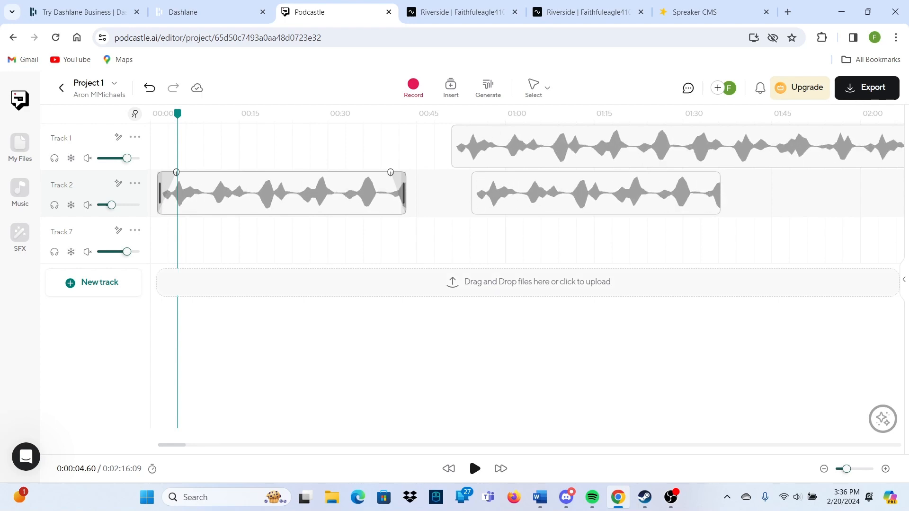
# Upload cathedral-110021.mp3 from the Downloads folder into the project
pyautogui.click(528, 282)
pyautogui.click(416, 297)
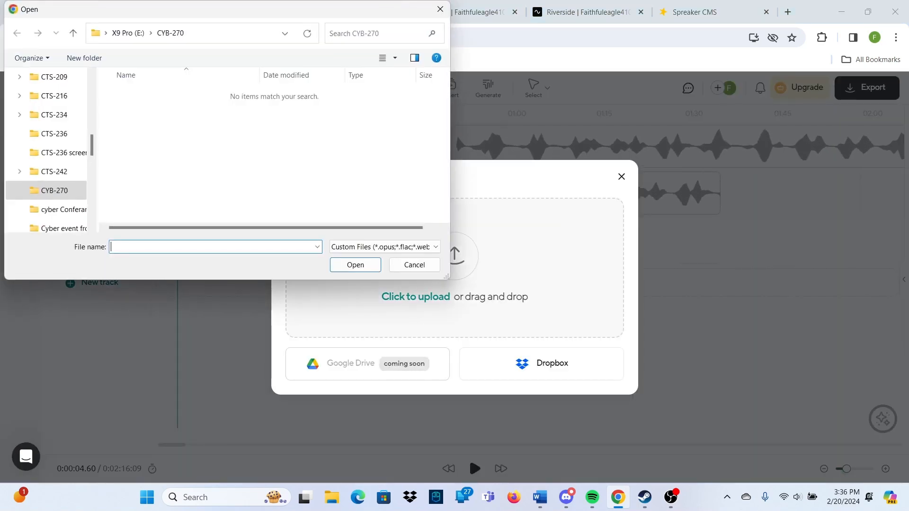
pyautogui.scroll(10, 47, 152)
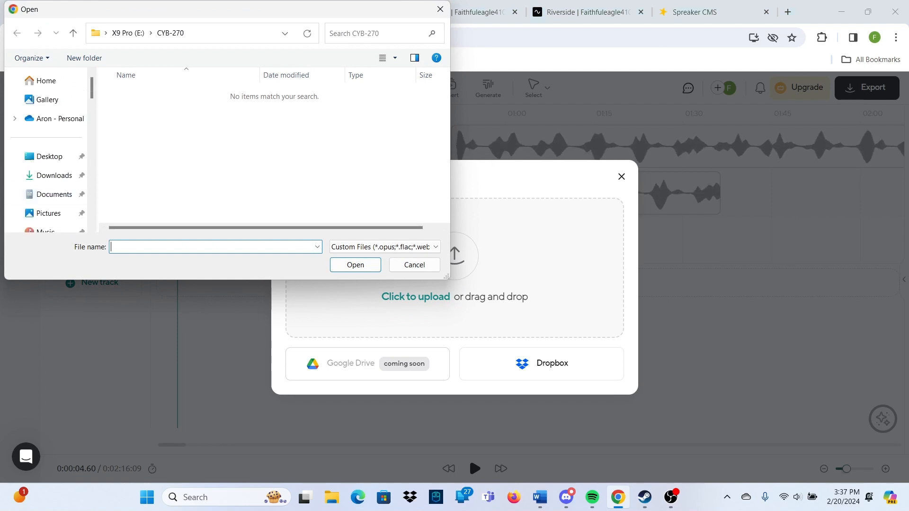
pyautogui.click(54, 175)
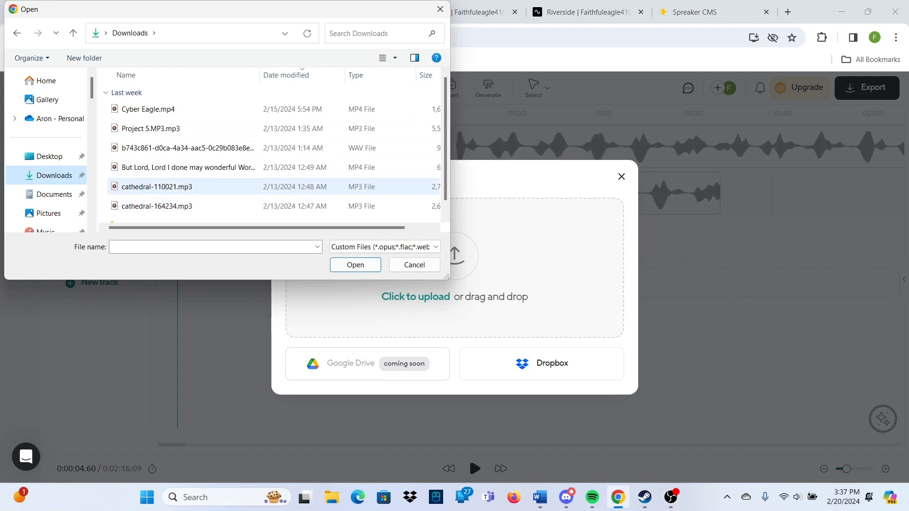
pyautogui.click(161, 187)
pyautogui.click(355, 265)
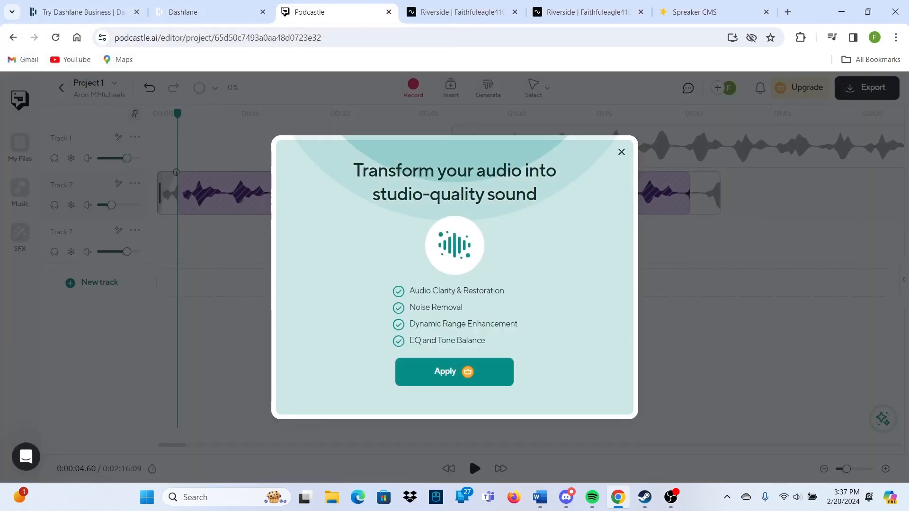
# Delete the Match Point clips from Tracks 1 and 2 and put the cathedral clip on Track 1
pyautogui.click(621, 152)
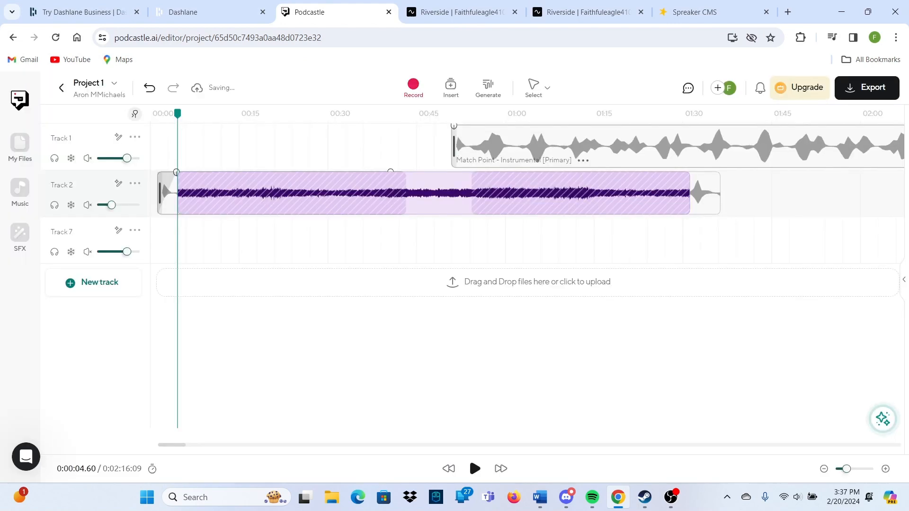
pyautogui.moveTo(611, 192); pyautogui.dragTo(620, 243)
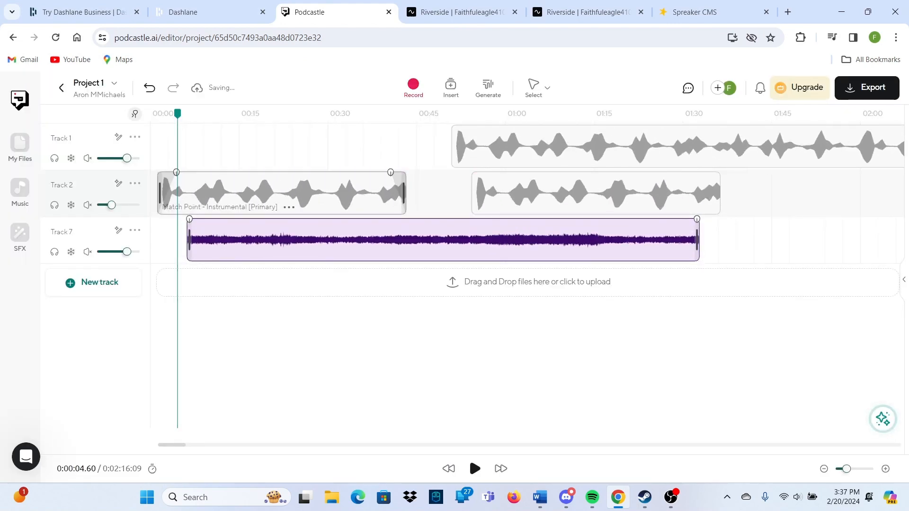
pyautogui.rightClick(318, 200)
pyautogui.click(453, 215)
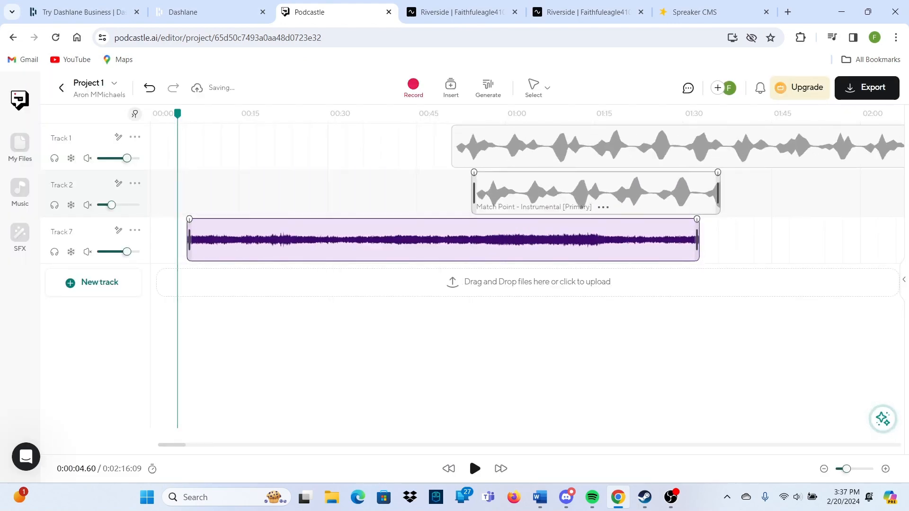
pyautogui.rightClick(516, 197)
pyautogui.click(648, 213)
pyautogui.rightClick(647, 155)
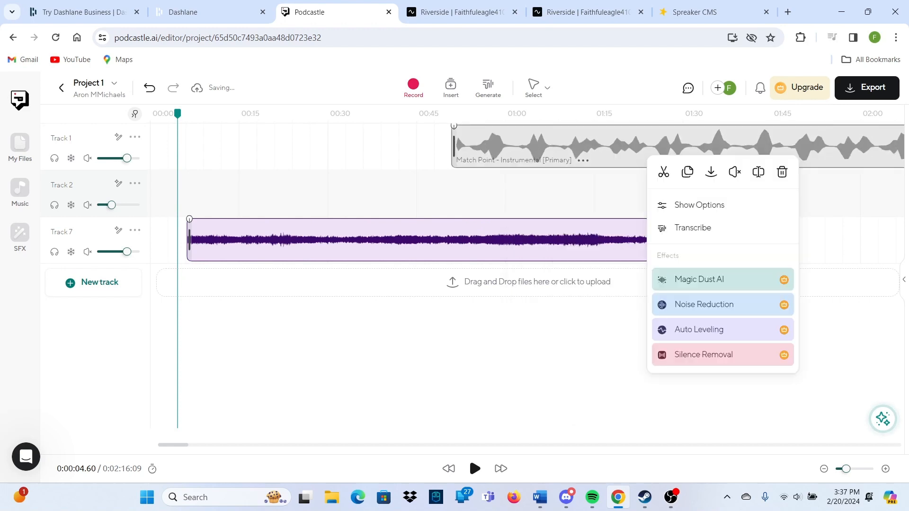
pyautogui.click(782, 172)
pyautogui.moveTo(615, 240); pyautogui.dragTo(606, 151)
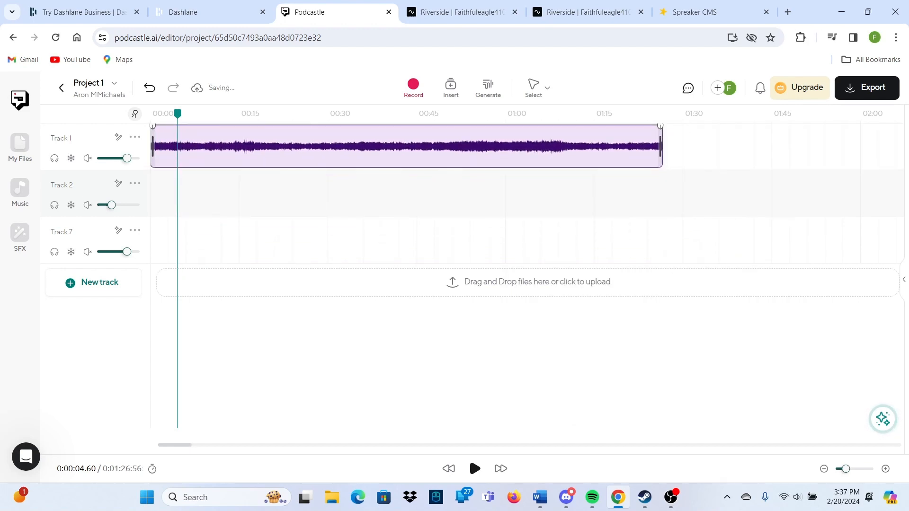
# Duplicate the cathedral clip onto Track 2 at 0:32 and again onto Track 7
pyautogui.click(135, 183)
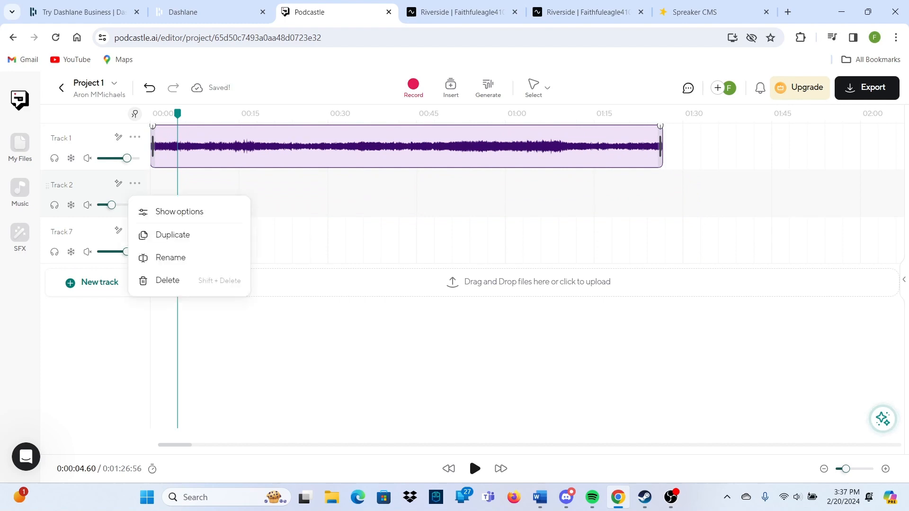
pyautogui.click(342, 194)
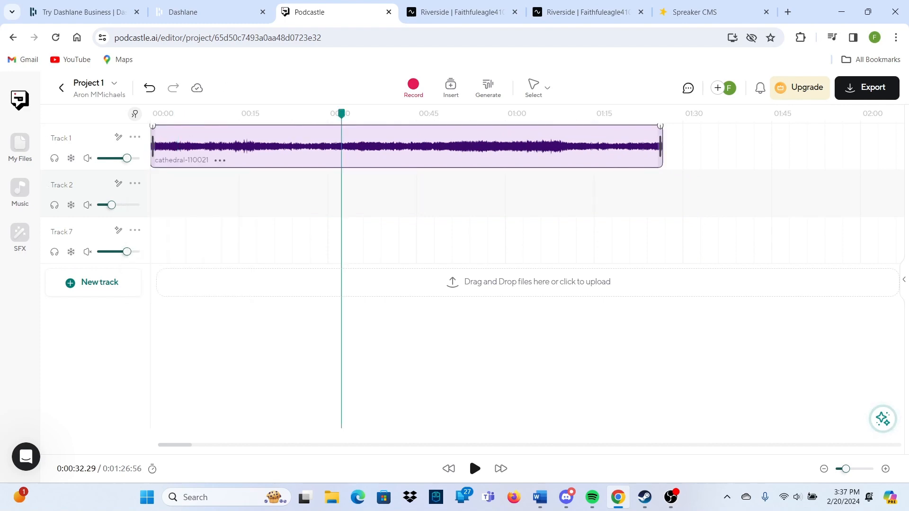
pyautogui.rightClick(408, 139)
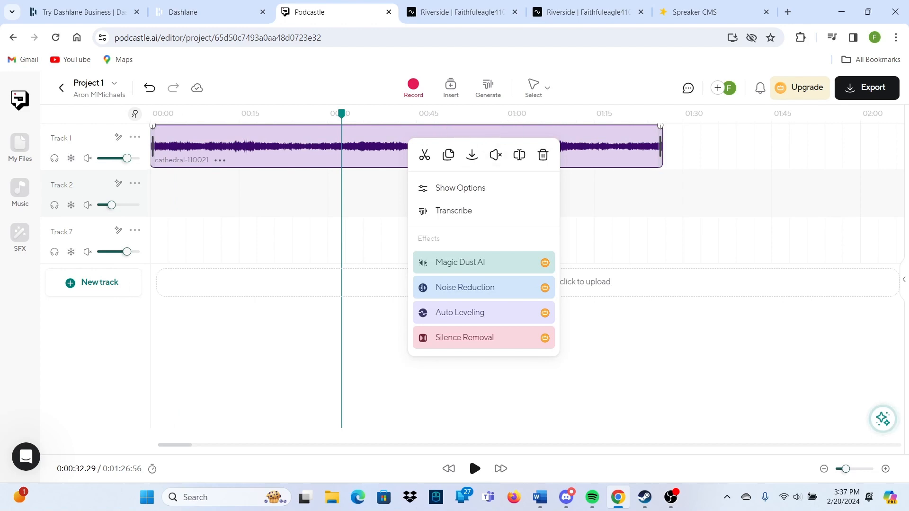
pyautogui.click(448, 156)
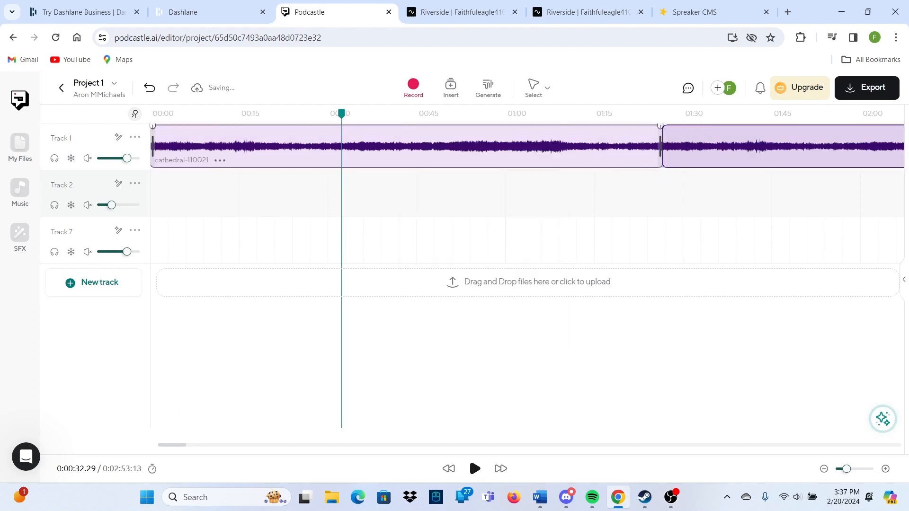
pyautogui.moveTo(710, 147); pyautogui.dragTo(342, 193)
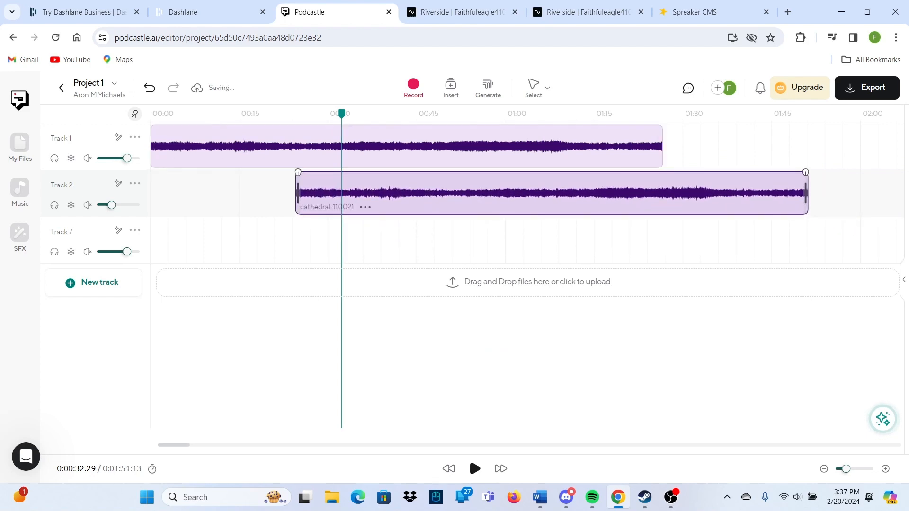
pyautogui.moveTo(369, 193); pyautogui.dragTo(415, 191)
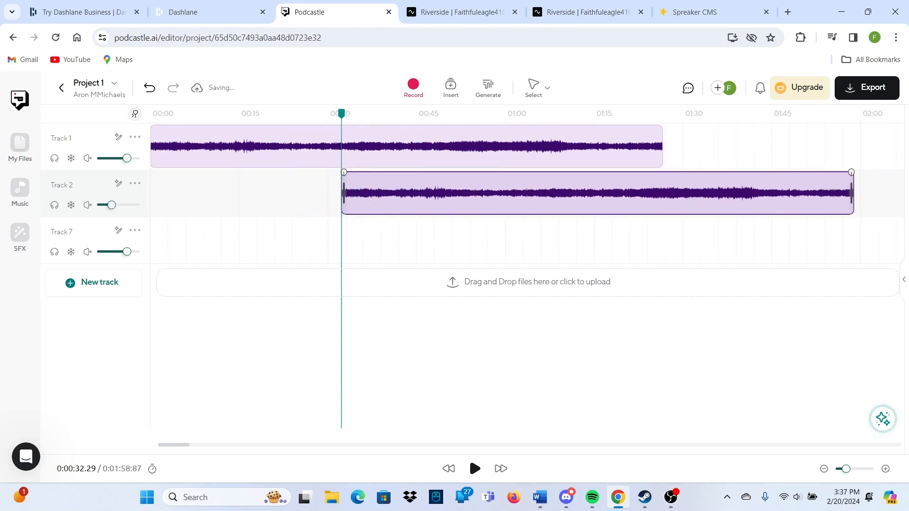
pyautogui.click(411, 207)
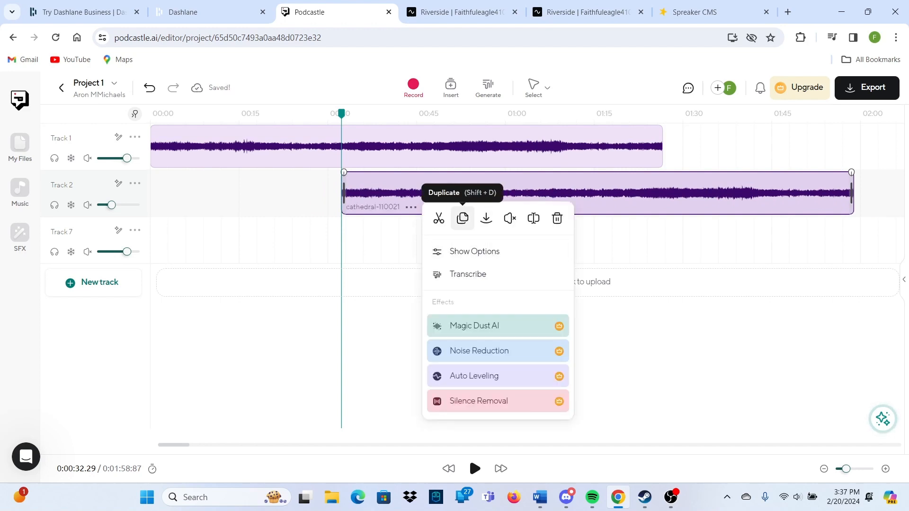
pyautogui.click(462, 219)
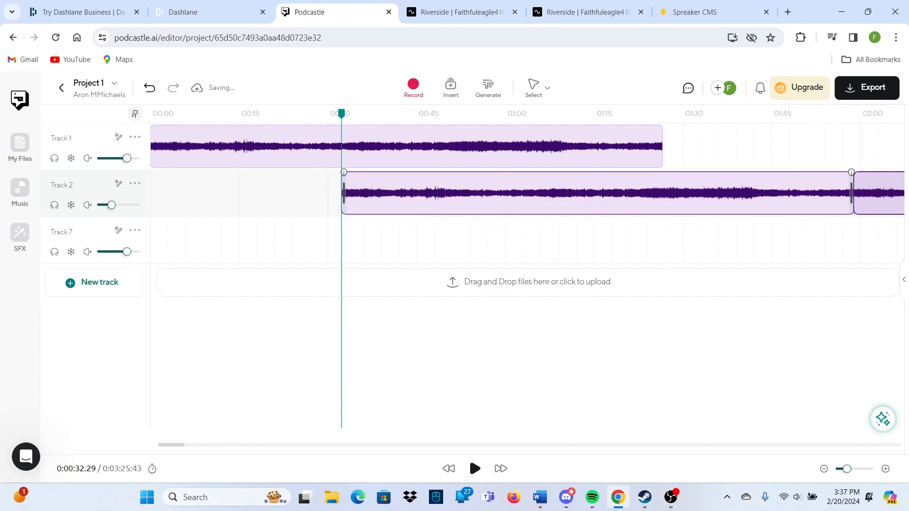
pyautogui.moveTo(881, 193); pyautogui.dragTo(207, 240)
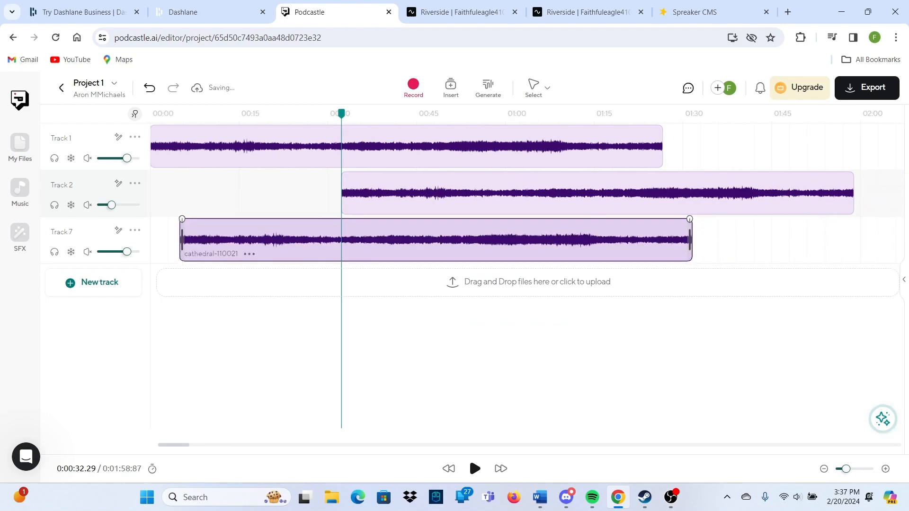
# Split Track 1 at 0:32 and Track 2 near 1:00, push the later pieces right, and start Track 7 near 0:58
pyautogui.rightClick(347, 147)
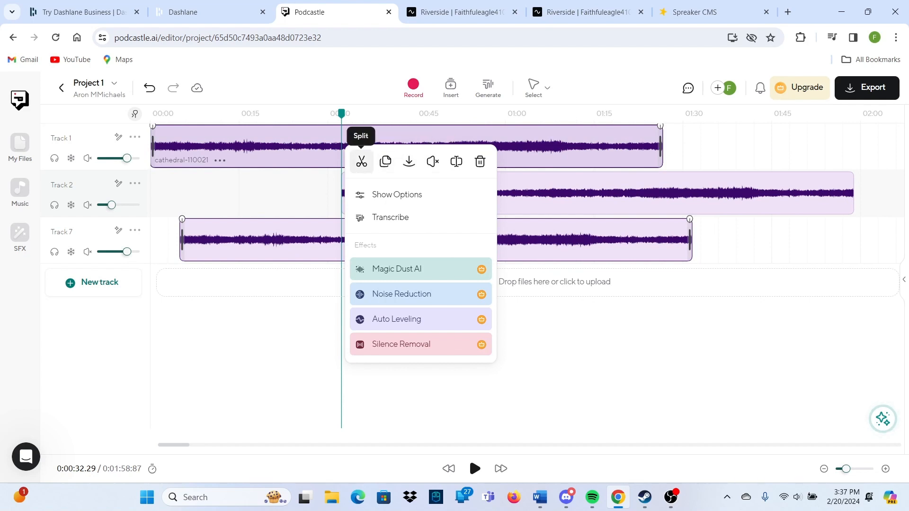
pyautogui.click(361, 161)
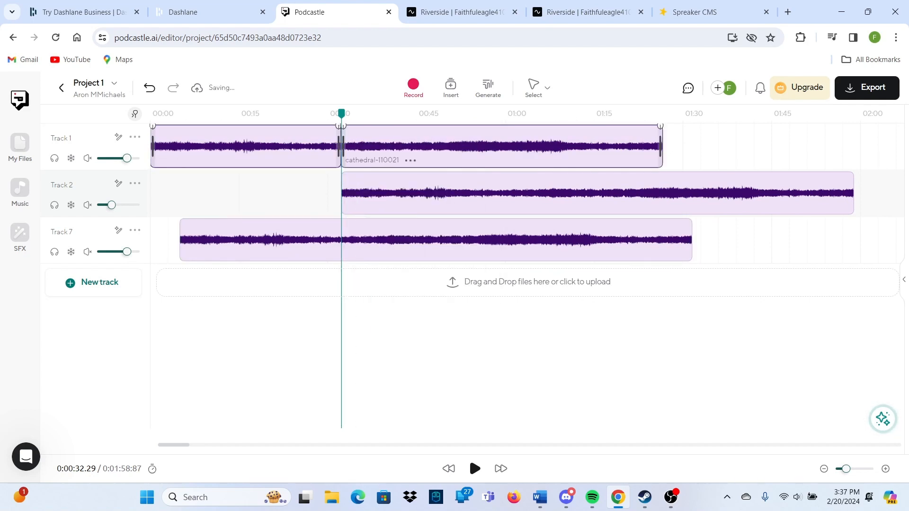
pyautogui.moveTo(374, 151); pyautogui.dragTo(528, 150)
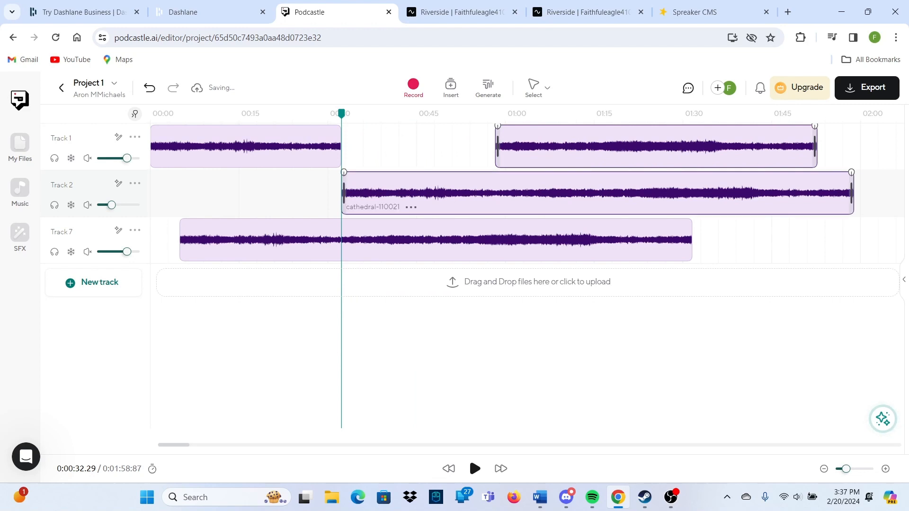
pyautogui.rightClick(506, 192)
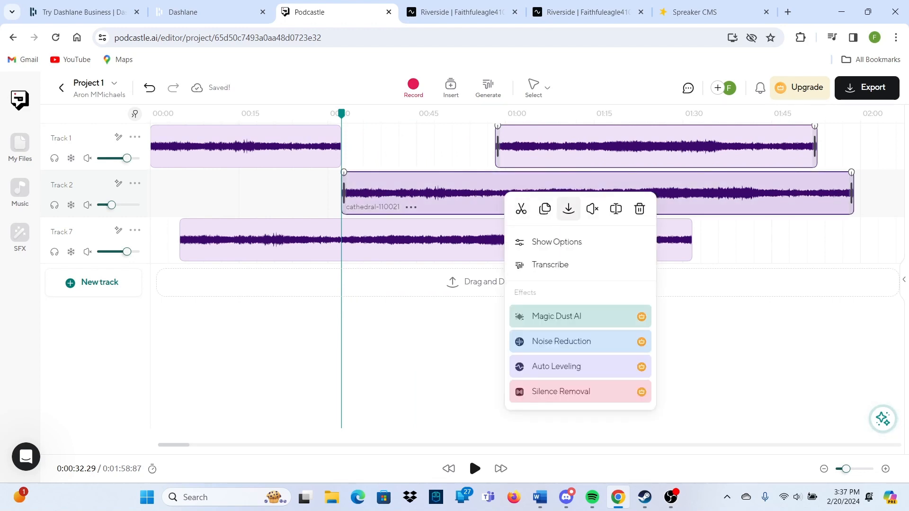
pyautogui.click(522, 209)
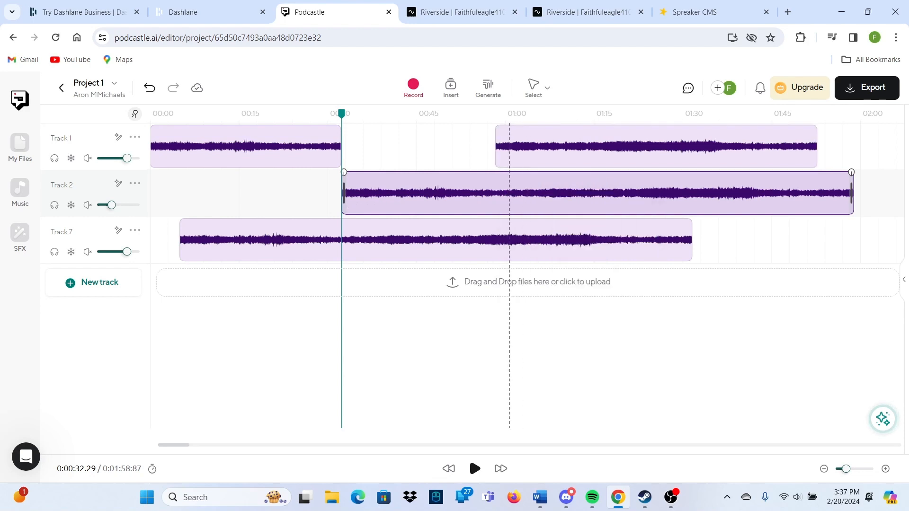
pyautogui.click(502, 193)
pyautogui.moveTo(504, 192); pyautogui.dragTo(603, 193)
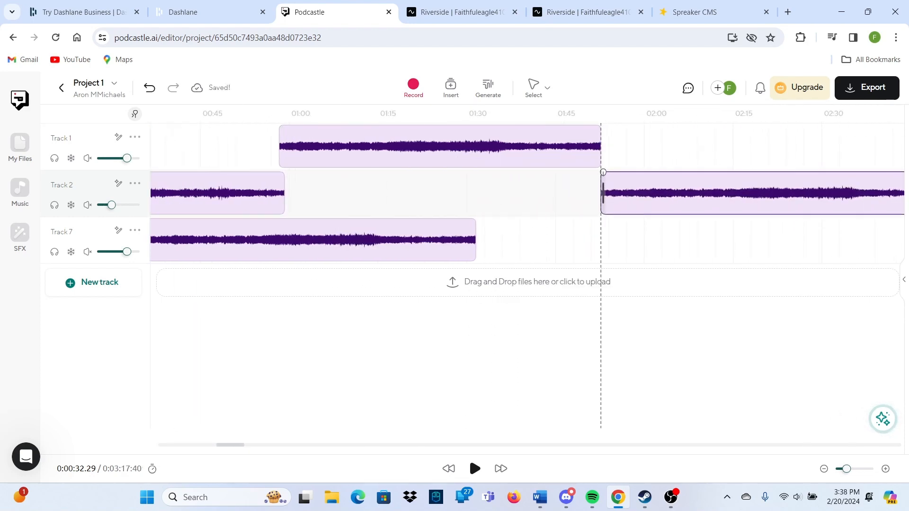
pyautogui.hscroll(1, 603, 194)
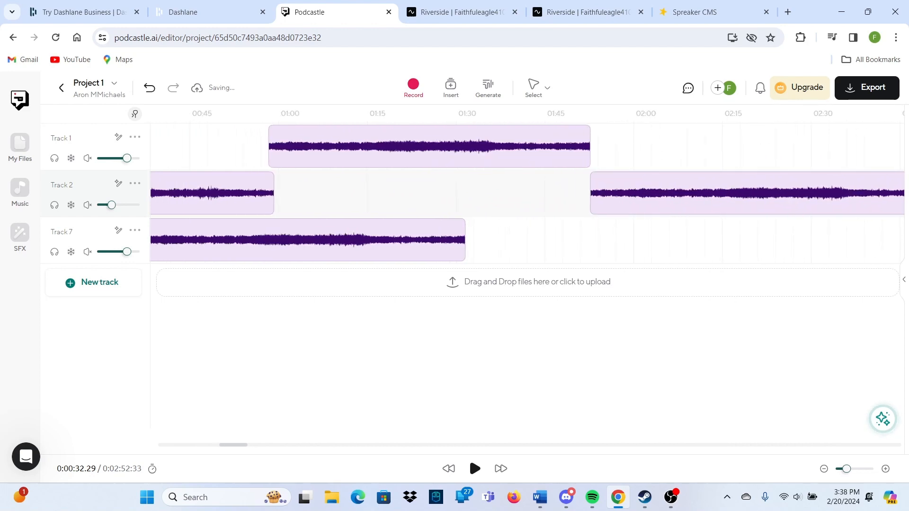
pyautogui.hscroll(-5, 603, 193)
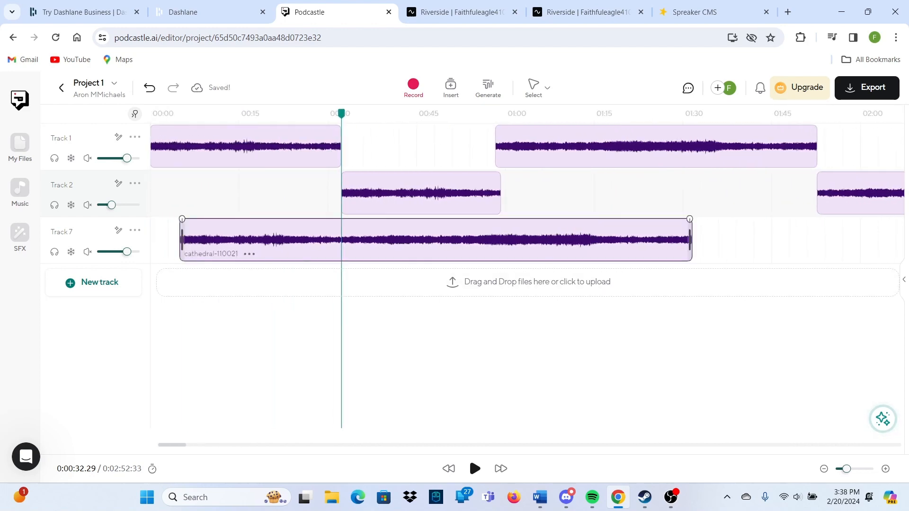
pyautogui.moveTo(436, 240); pyautogui.dragTo(750, 250)
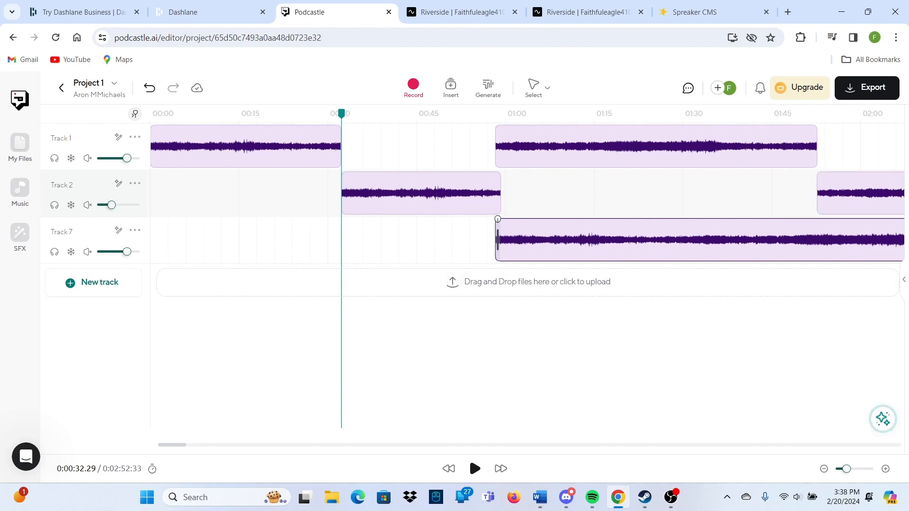
# Fade in the opening Track 1 clip and rename it 'track 1'
pyautogui.moveTo(152, 126); pyautogui.dragTo(160, 127)
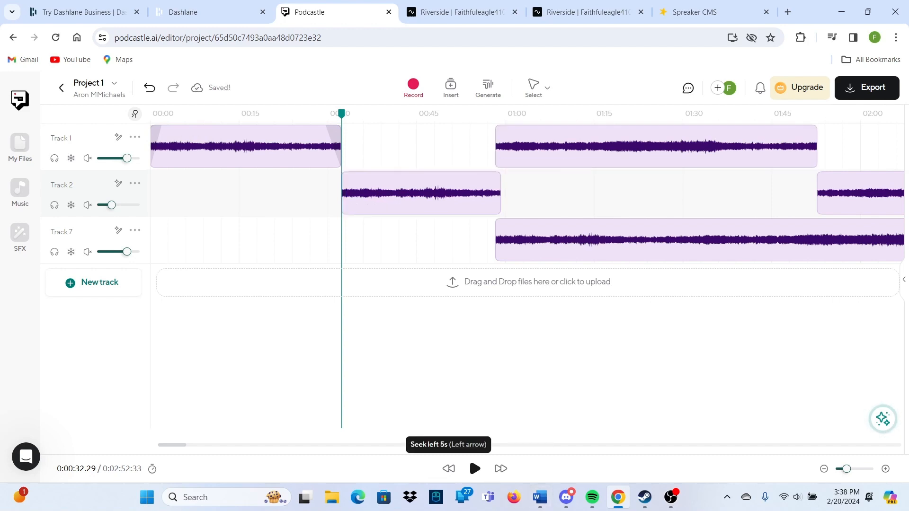
pyautogui.moveTo(172, 445)
pyautogui.mouseDown()
pyautogui.moveTo(215, 445)
pyautogui.moveTo(171, 445)
pyautogui.mouseUp()
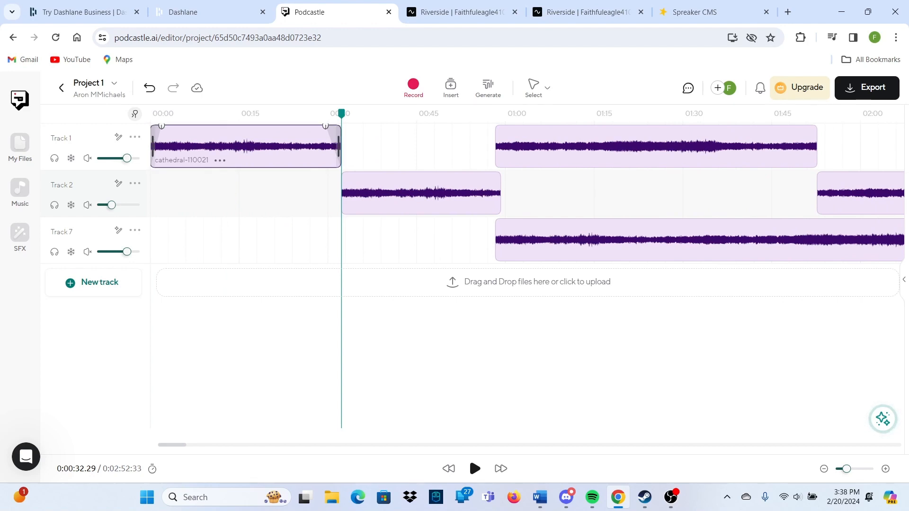
pyautogui.click(220, 160)
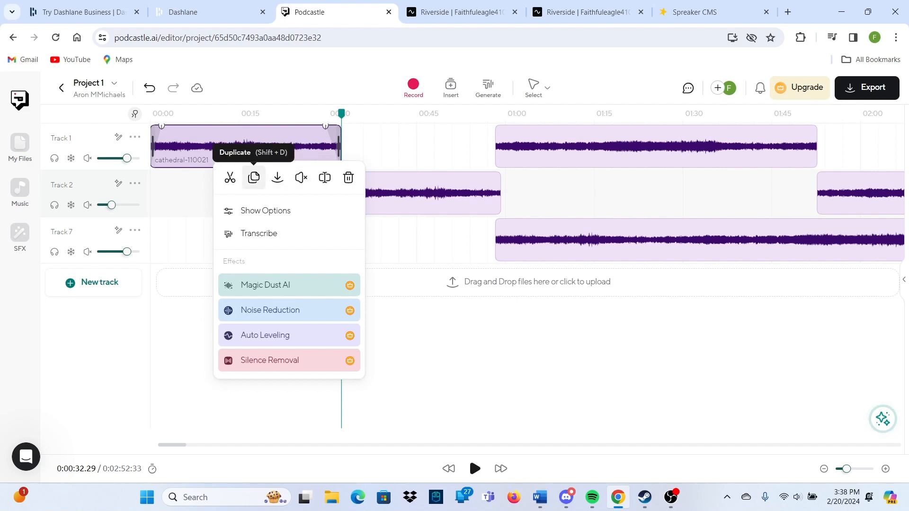
pyautogui.click(325, 177)
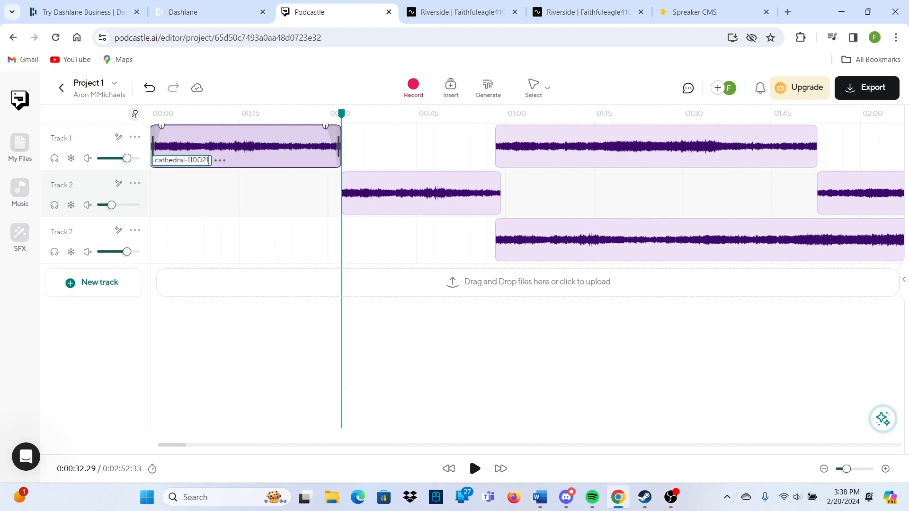
pyautogui.press('BackSpace')
pyautogui.press('BackSpace')
pyautogui.press('BackSpace')
pyautogui.press('BackSpace')
pyautogui.press('BackSpace')
pyautogui.press('BackSpace')
pyautogui.press('BackSpace')
pyautogui.press('BackSpace')
pyautogui.press('BackSpace')
pyautogui.press('BackSpace')
pyautogui.press('BackSpace')
pyautogui.press('BackSpace')
pyautogui.press('BackSpace')
pyautogui.press('BackSpace')
pyautogui.press('BackSpace')
pyautogui.press('BackSpace')
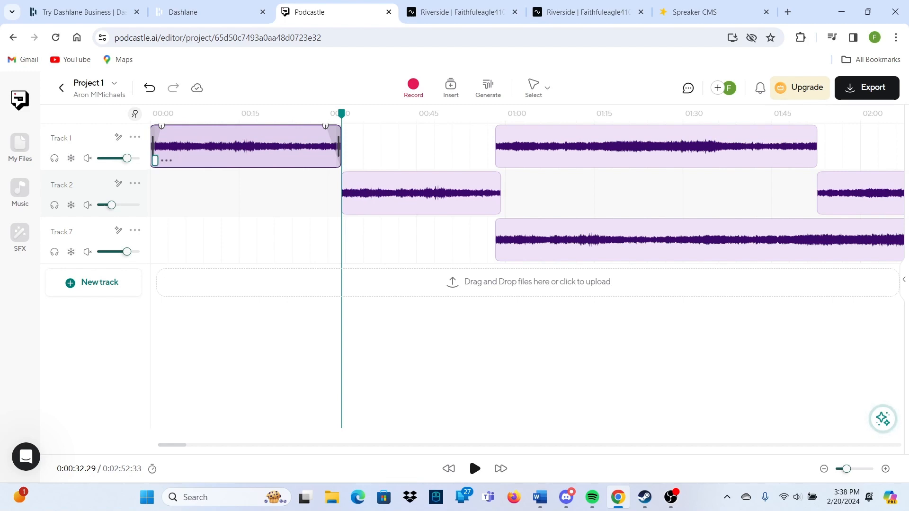
pyautogui.write('track 1')
pyautogui.press('Return')
# Play the arrangement from the start with audio output switched to the SAMSUNG device
pyautogui.moveTo(341, 114); pyautogui.dragTo(150, 114)
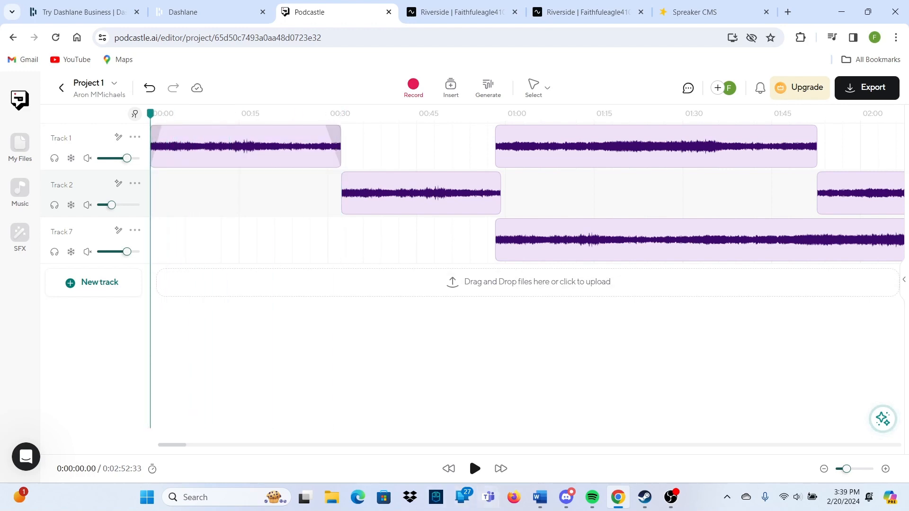
pyautogui.click(475, 469)
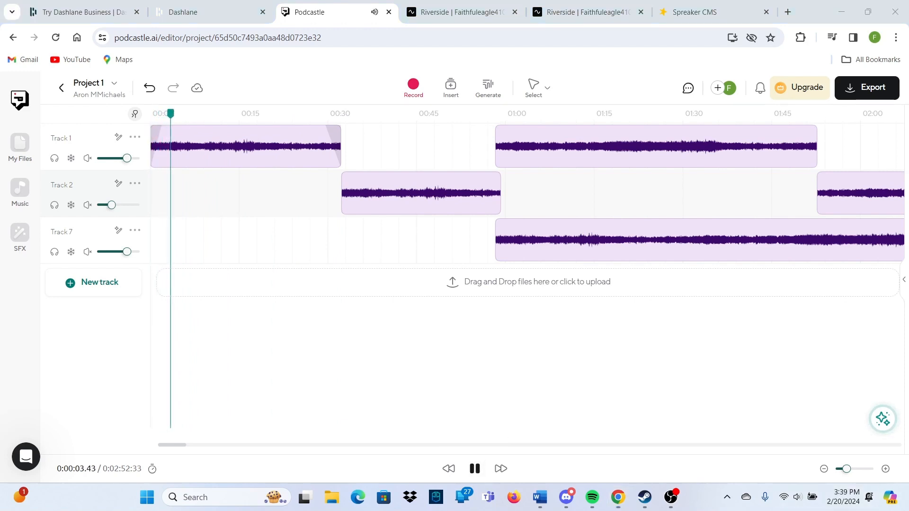
pyautogui.click(797, 497)
pyautogui.press('super+ctrl+v')
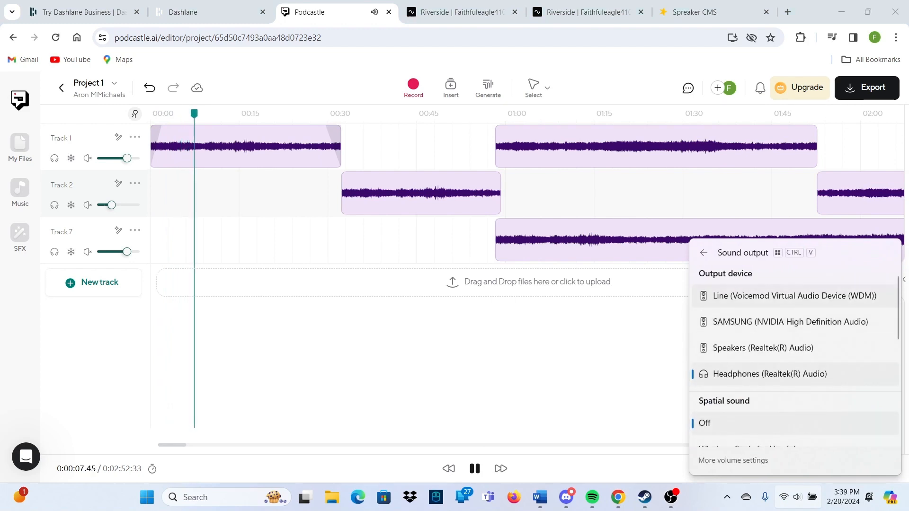
pyautogui.click(790, 322)
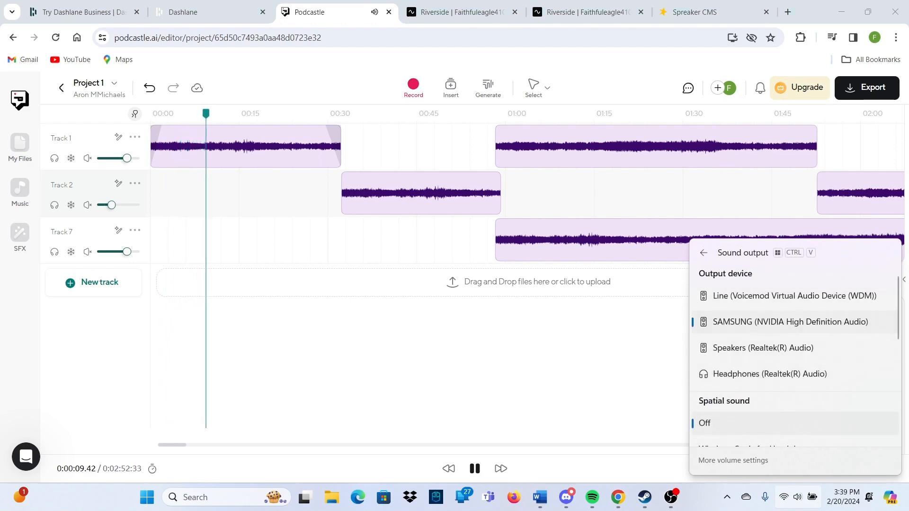
pyautogui.click(602, 360)
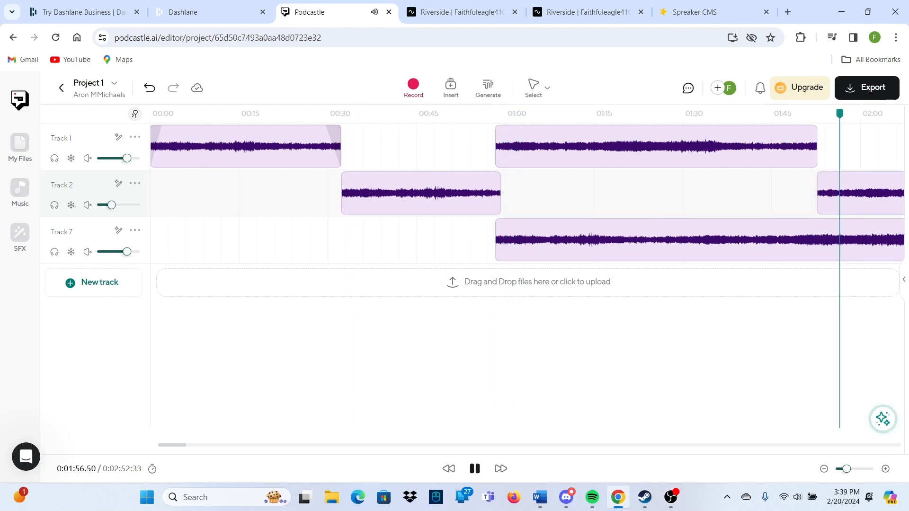
pyautogui.click(475, 469)
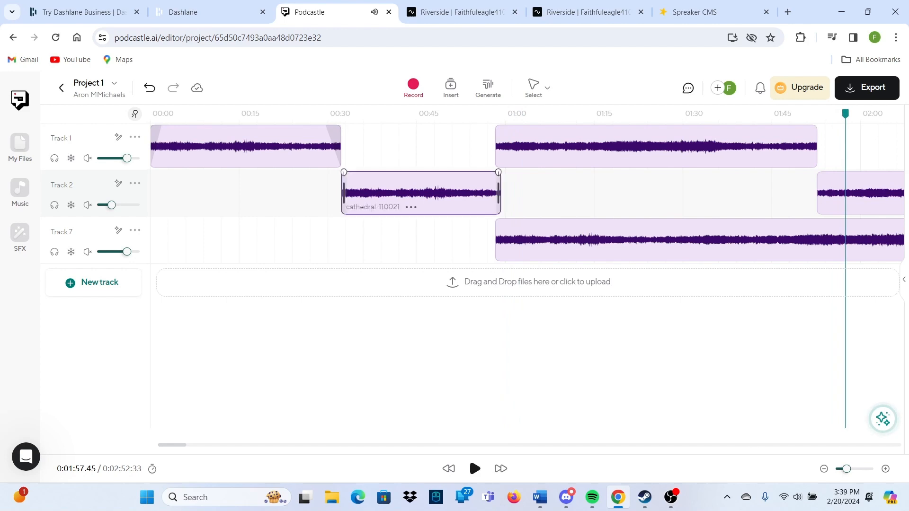
# Delete Track 2's cathedral clip, set the playhead to 0:34, and bring up the MP3 export settings
pyautogui.click(411, 207)
pyautogui.click(558, 204)
pyautogui.rightClick(552, 157)
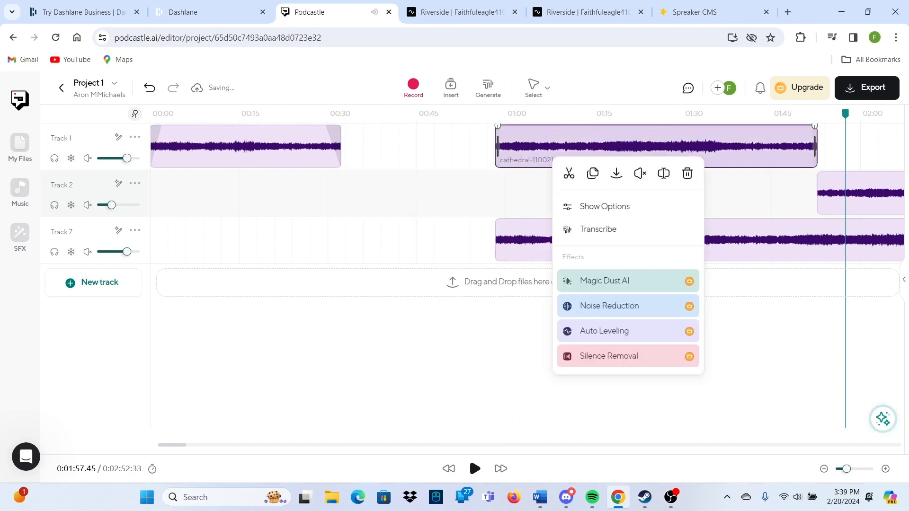
pyautogui.click(687, 173)
pyautogui.click(353, 114)
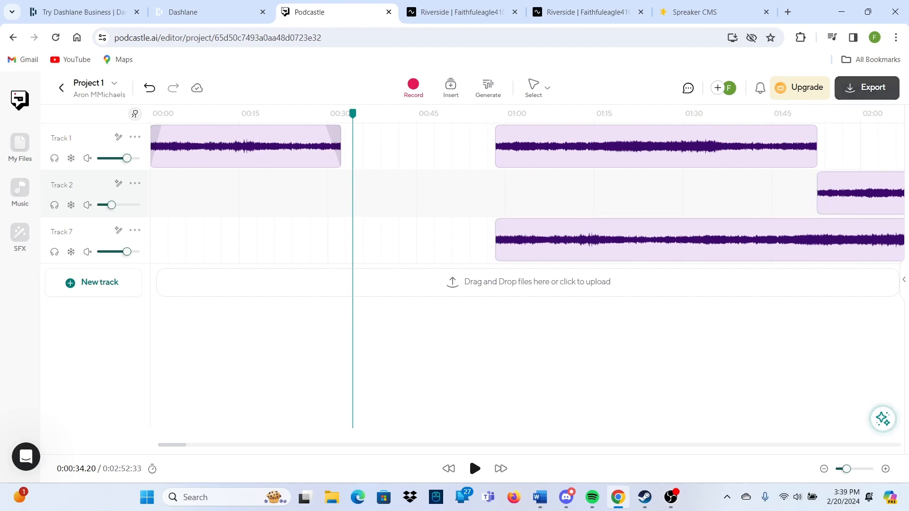
pyautogui.click(866, 88)
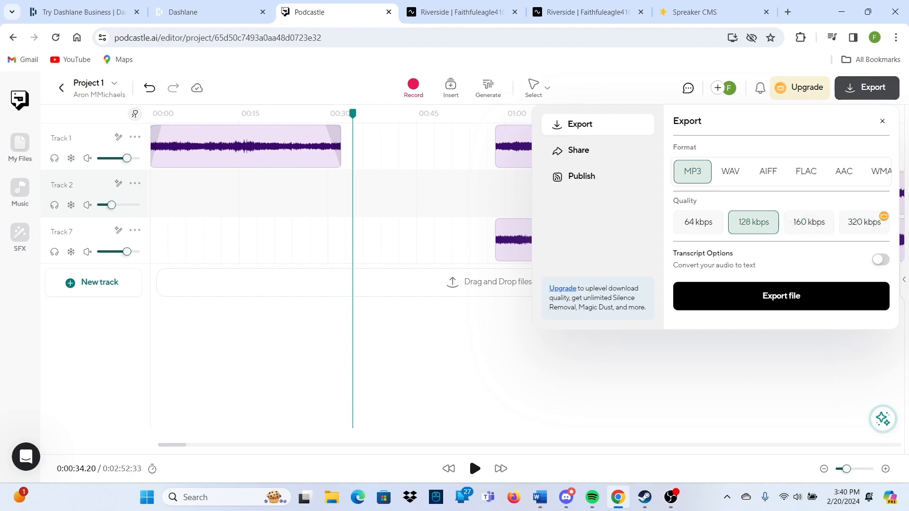
# Export the project as a 128 kbps MP3 with the transcript options turned off
pyautogui.click(809, 222)
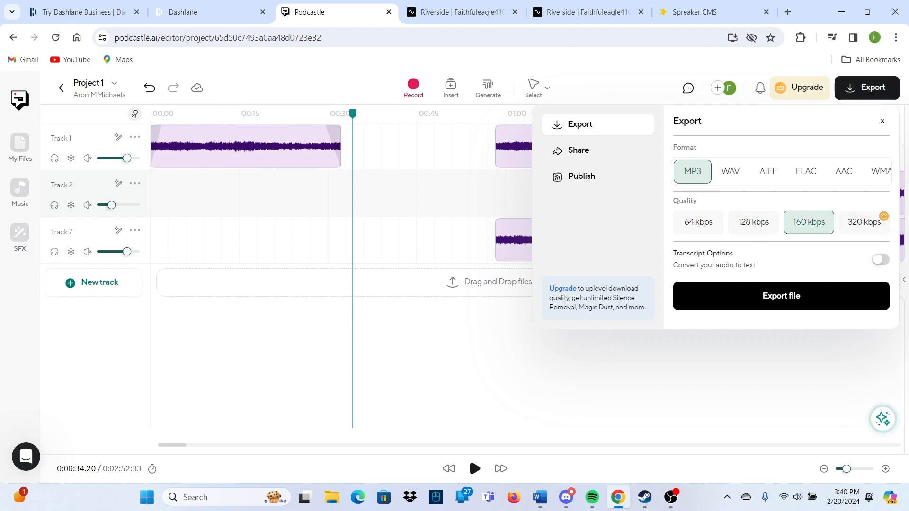
pyautogui.click(730, 171)
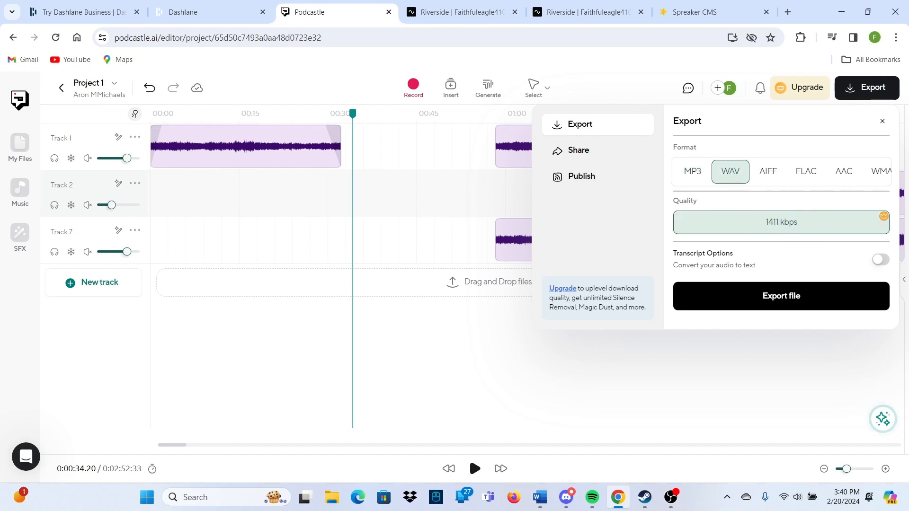
pyautogui.click(767, 171)
pyautogui.press('Right')
pyautogui.press('Right')
pyautogui.press('Right')
pyautogui.press('Right')
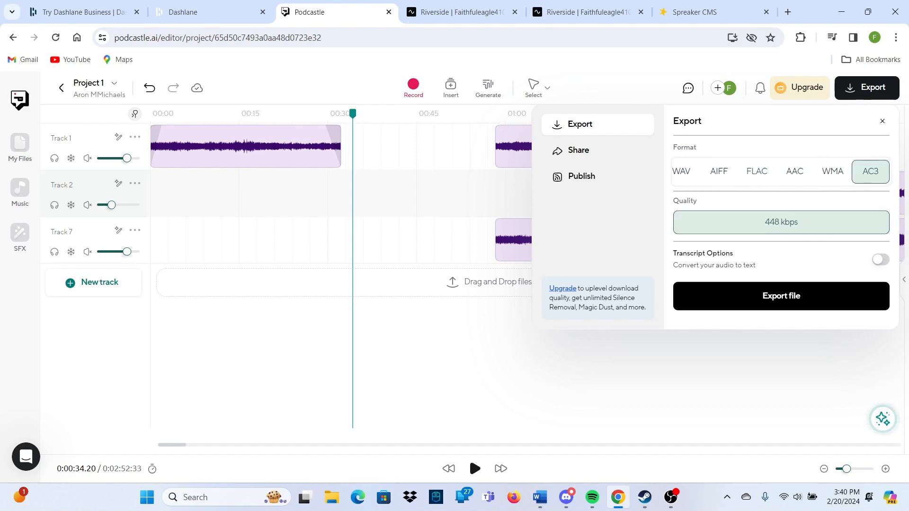
pyautogui.press('Left')
pyautogui.press('Left')
pyautogui.press('Left')
pyautogui.press('Left')
pyautogui.press('Left')
pyautogui.press('Left')
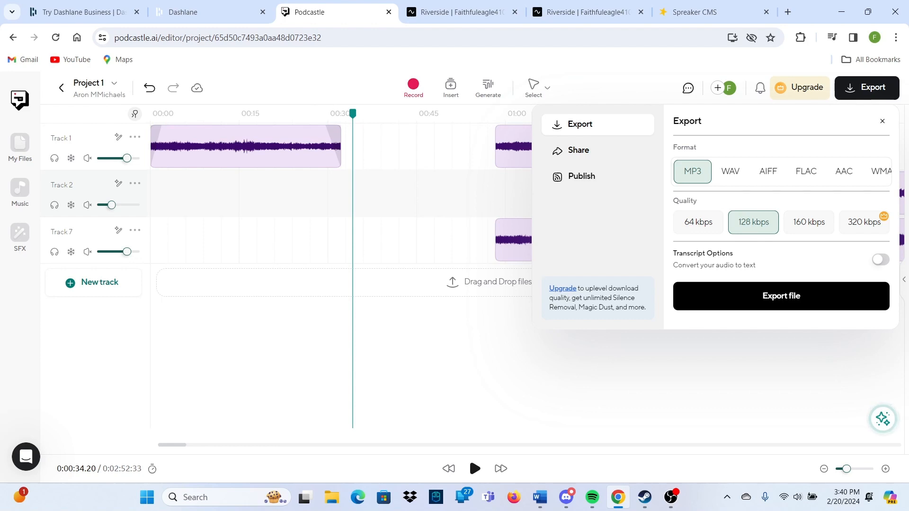
pyautogui.click(880, 260)
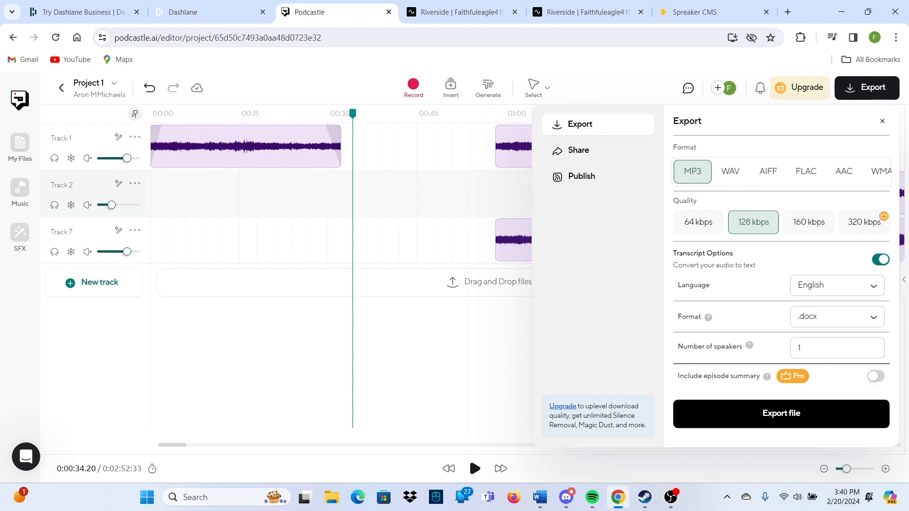
pyautogui.click(880, 260)
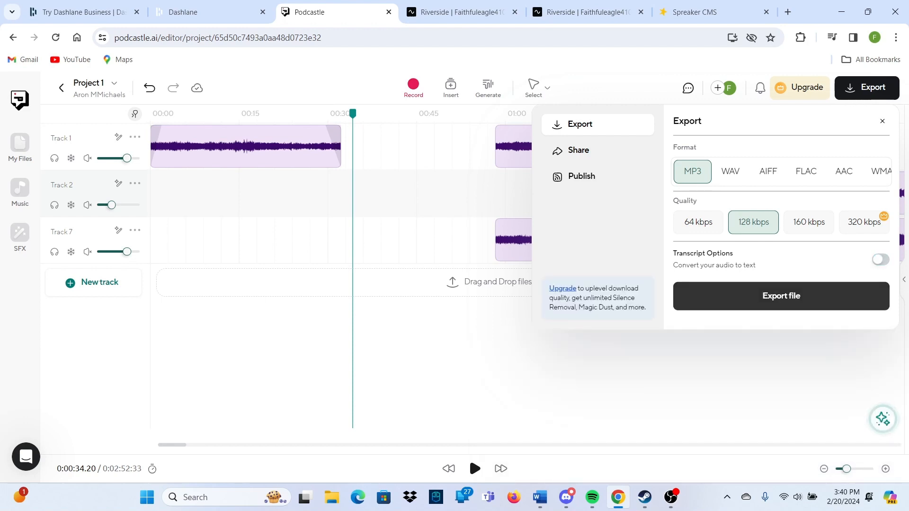
pyautogui.click(781, 295)
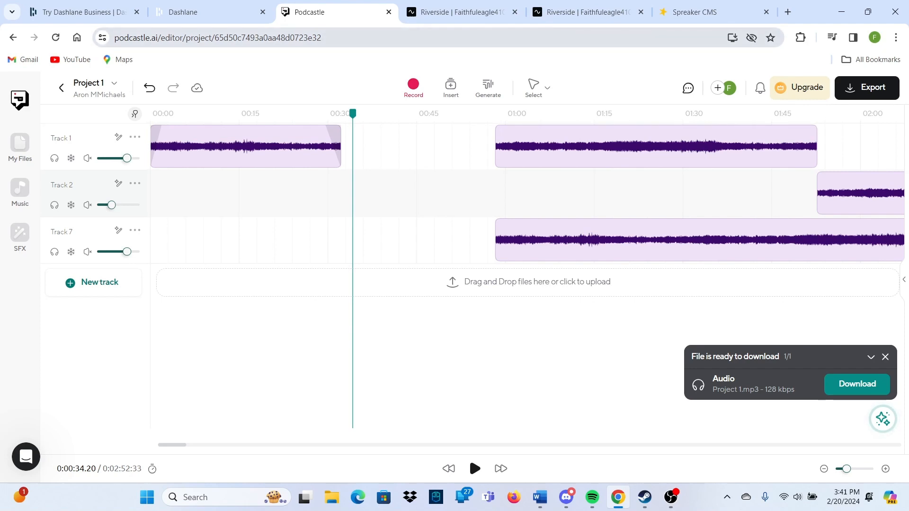
# Dismiss the file-ready download notice and switch to the Spreaker CMS podcast dashboard
pyautogui.hotkey('ctrl', 'l')
pyautogui.click(349, 38)
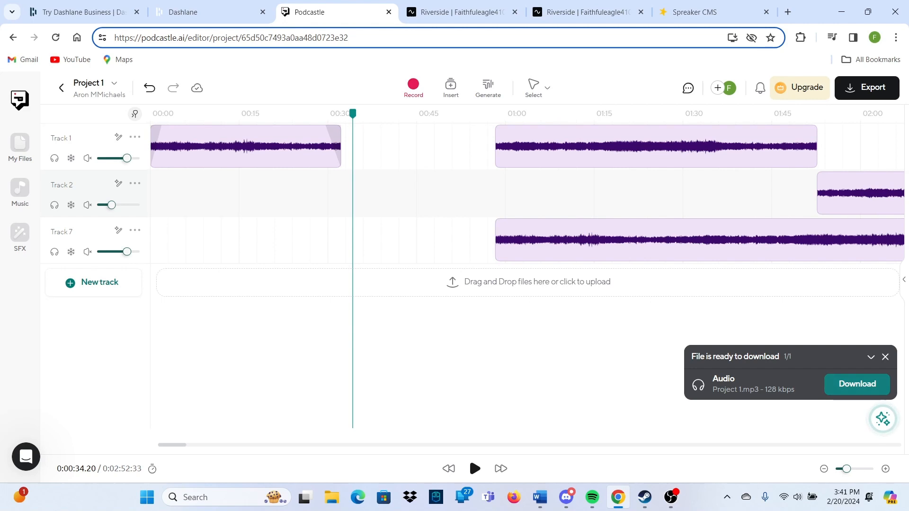
pyautogui.click(885, 357)
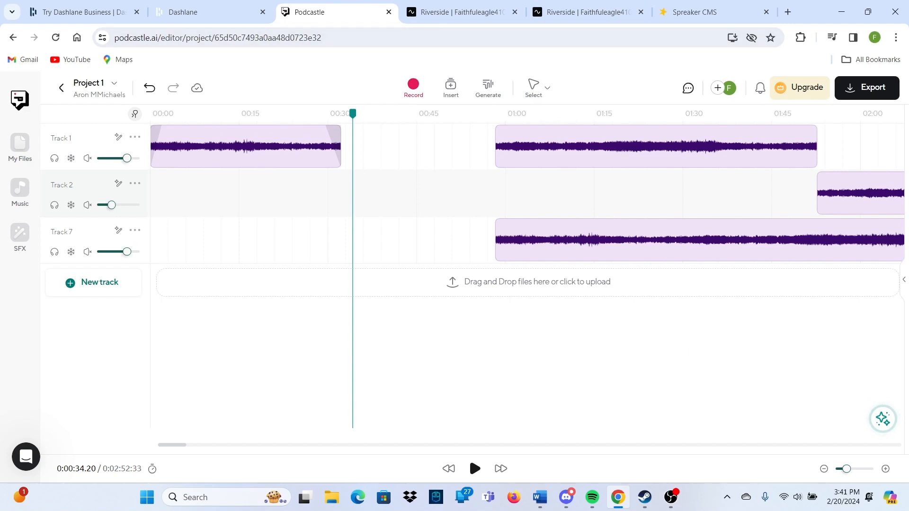
pyautogui.click(695, 12)
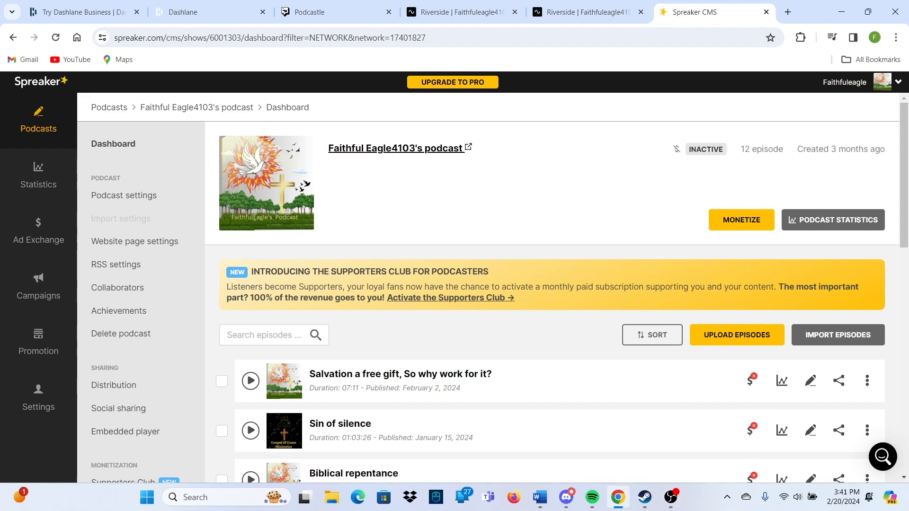
pyautogui.scroll(-3, 493, 287)
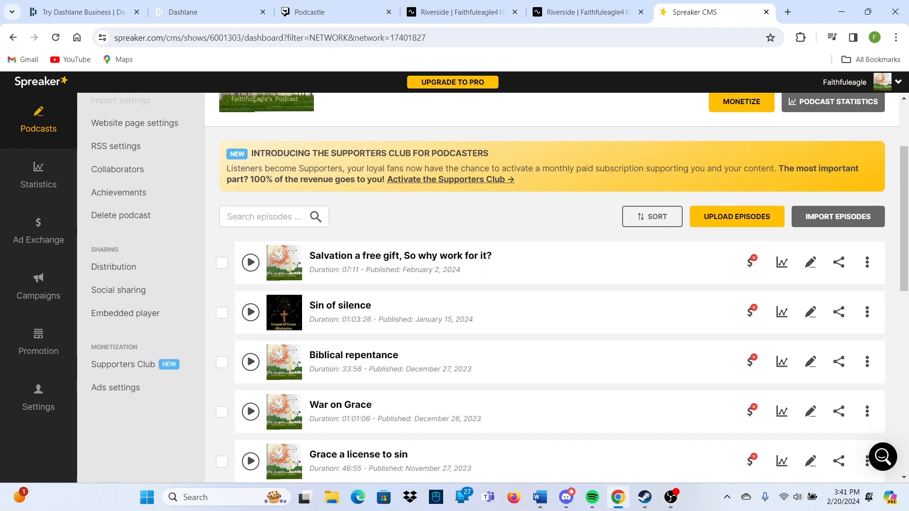
pyautogui.scroll(-4, 492, 287)
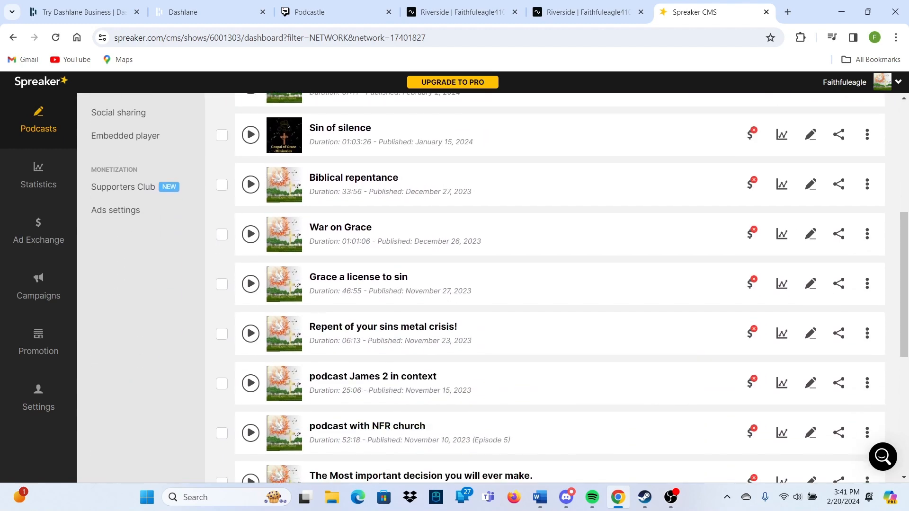
pyautogui.scroll(-4, 492, 288)
pyautogui.scroll(-3, 492, 287)
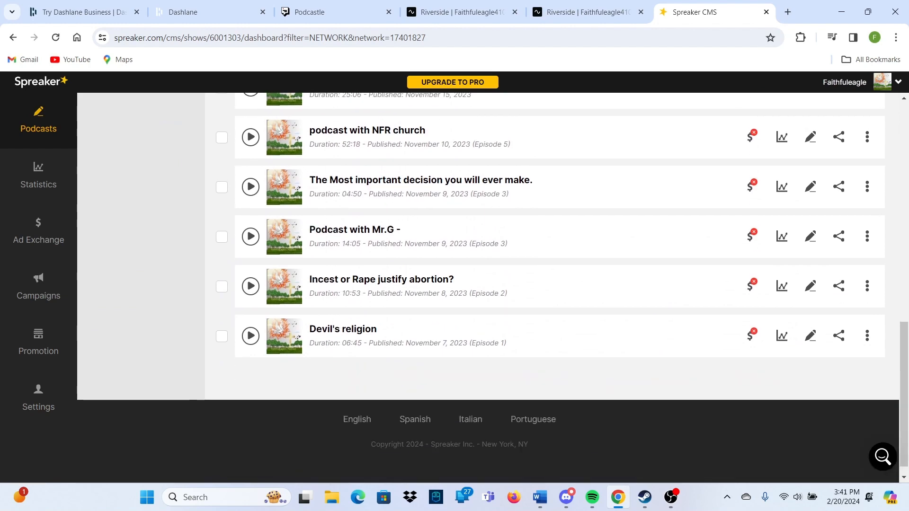
pyautogui.scroll(4, 493, 287)
pyautogui.scroll(10, 493, 287)
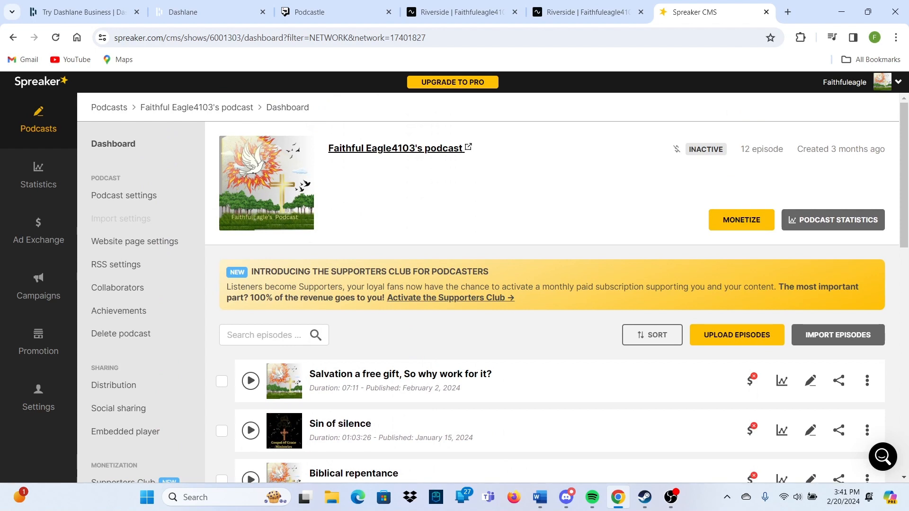
pyautogui.scroll(-1, 450, 297)
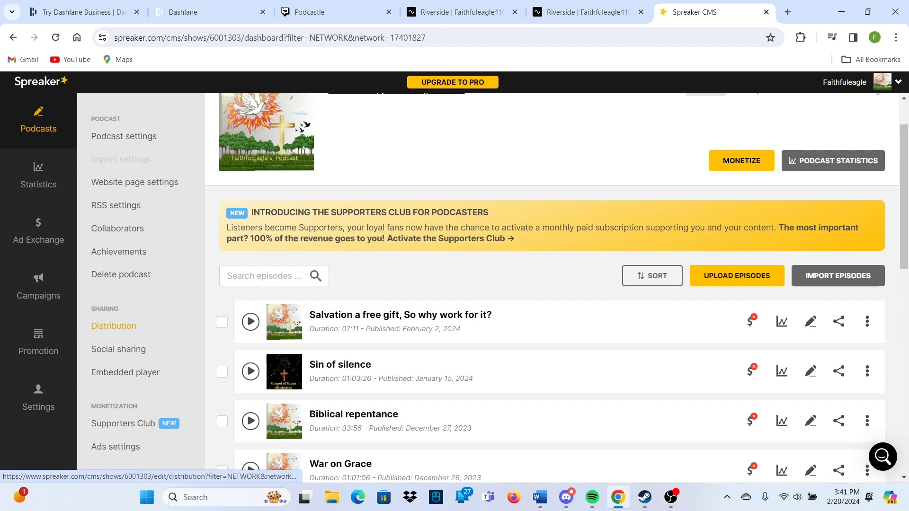
# Open the Distribution page and review the platforms list, including Spotify's link details
pyautogui.click(114, 326)
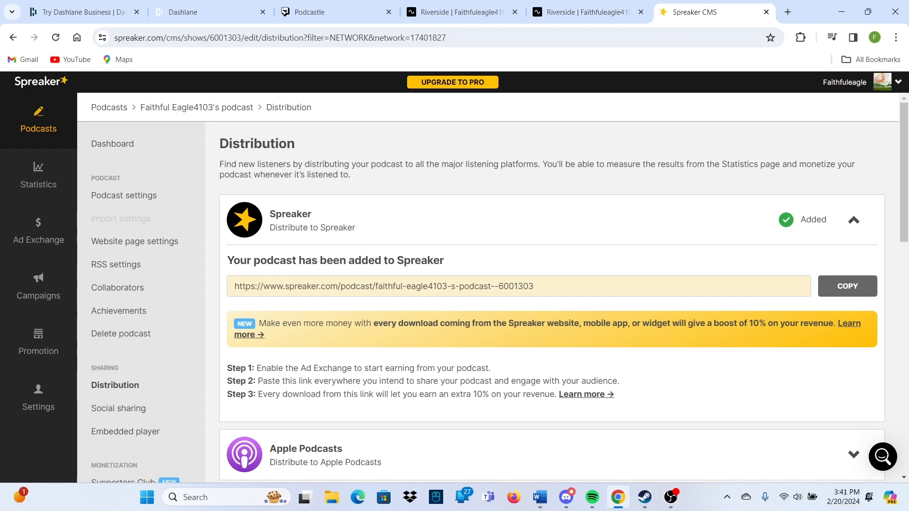
pyautogui.scroll(-4, 493, 293)
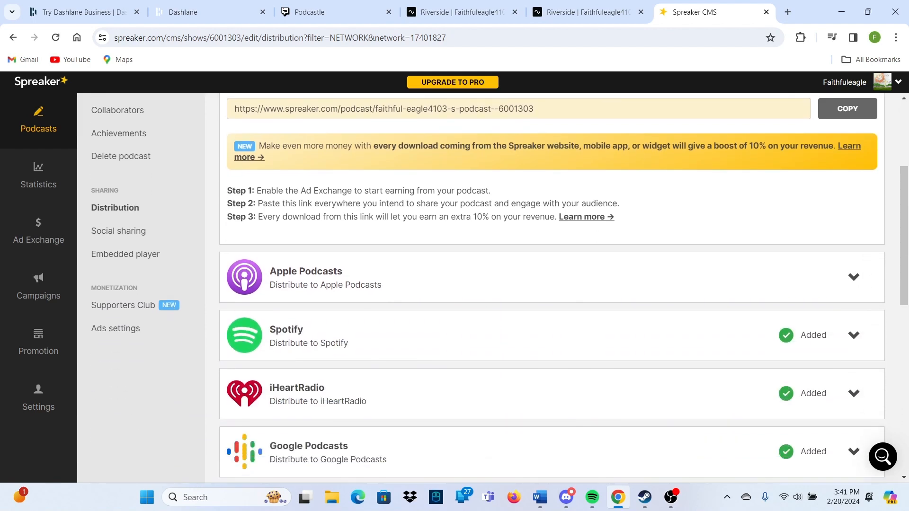
pyautogui.scroll(-1, 551, 284)
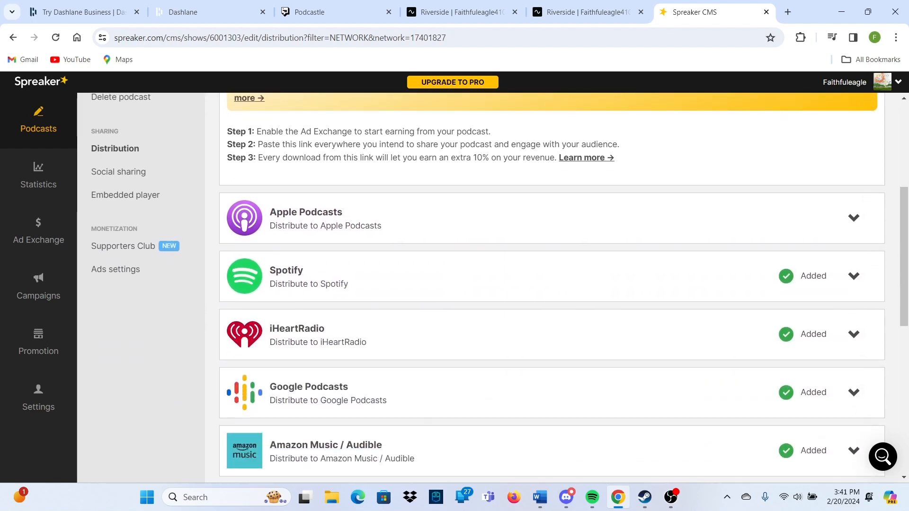
pyautogui.click(854, 276)
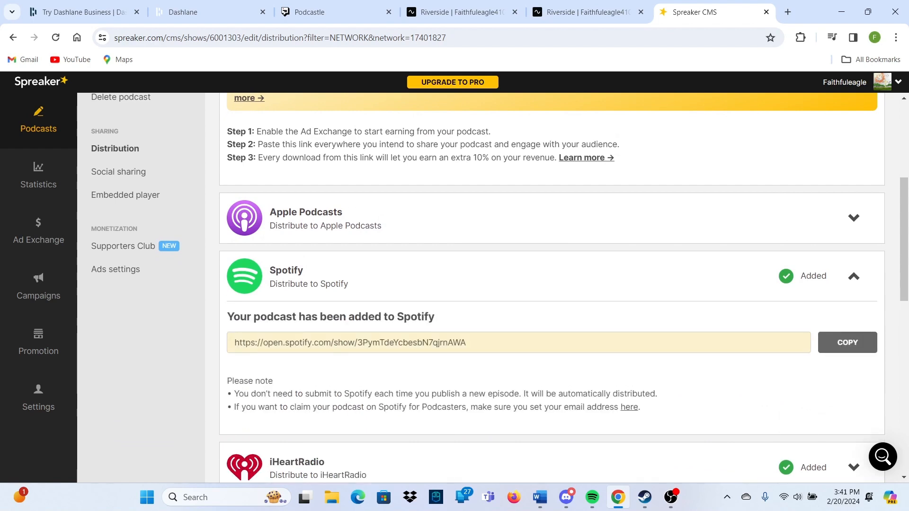
pyautogui.click(854, 276)
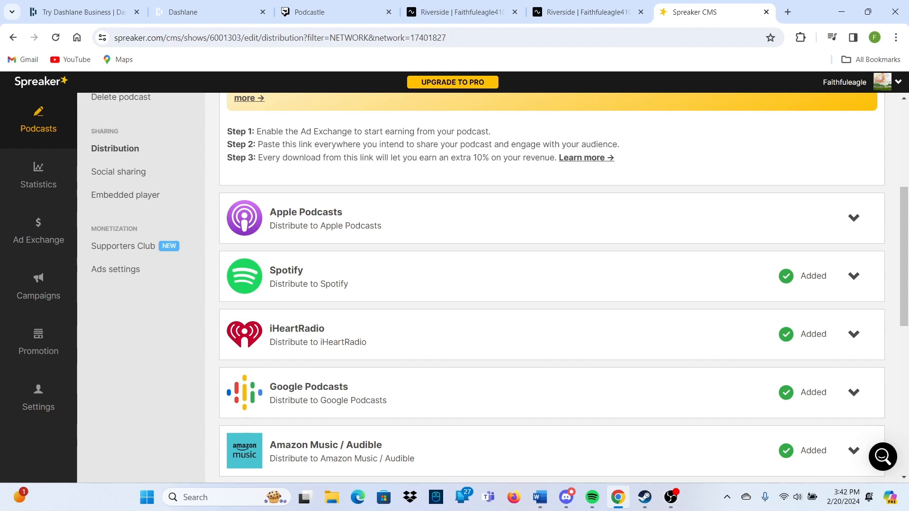
pyautogui.scroll(4, 551, 289)
pyautogui.scroll(-7, 552, 290)
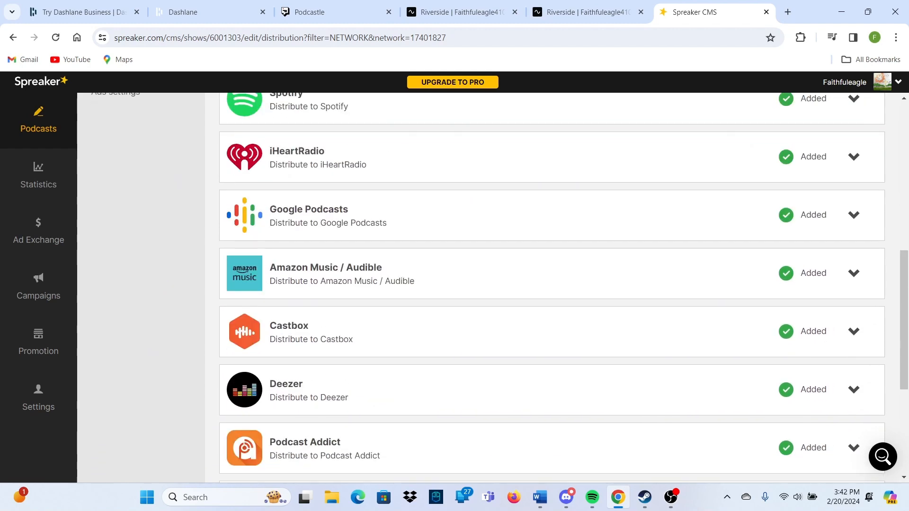
# Expand Google Podcasts and copy its feed link
pyautogui.click(853, 215)
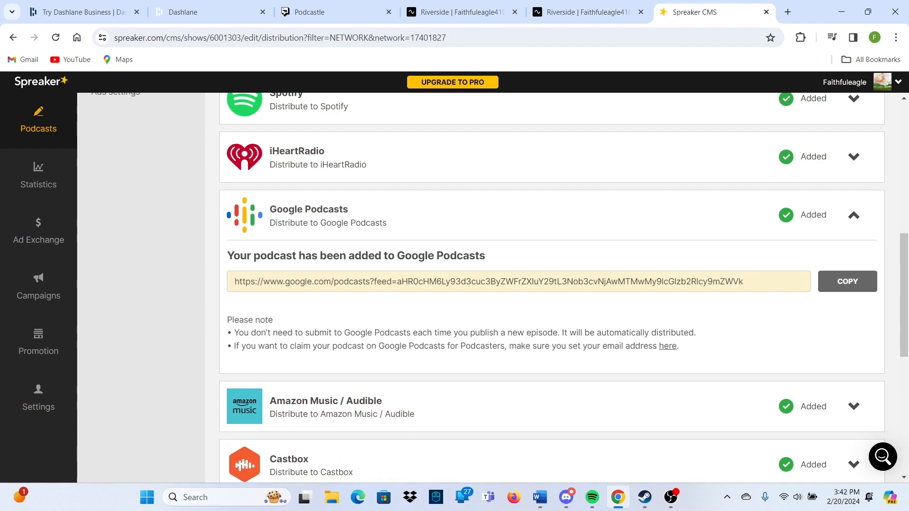
pyautogui.scroll(-5, 552, 288)
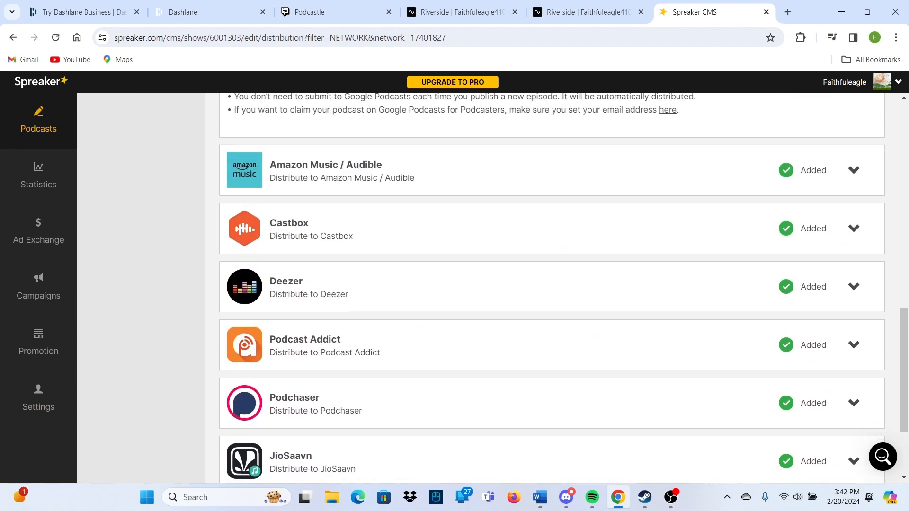
pyautogui.scroll(4, 552, 288)
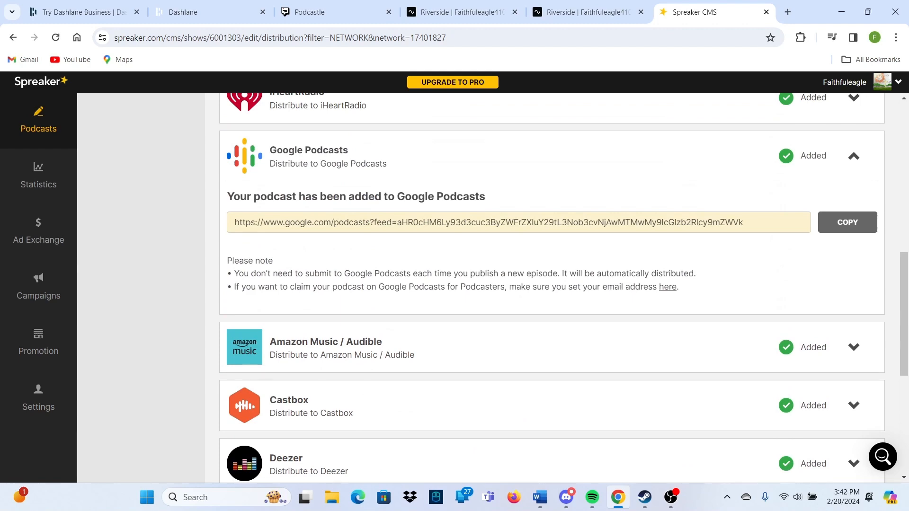
pyautogui.scroll(-6, 552, 288)
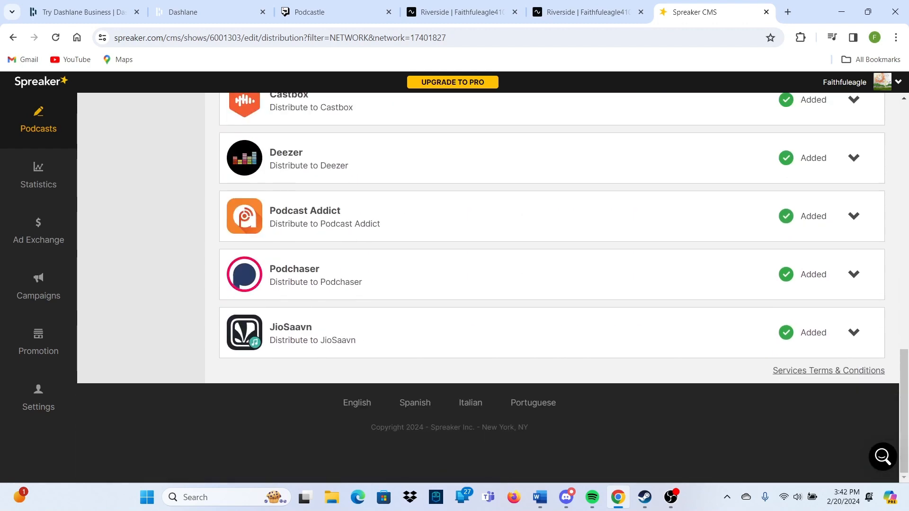
pyautogui.scroll(2, 552, 288)
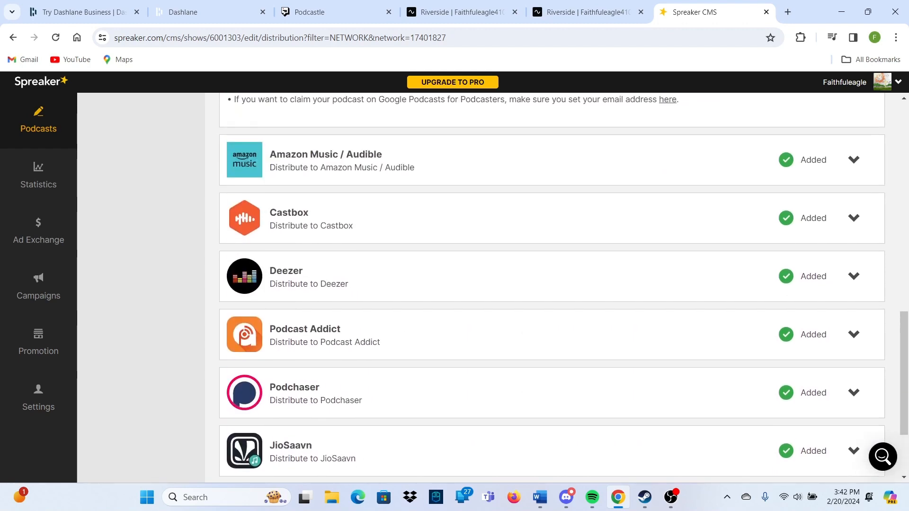
pyautogui.scroll(4, 552, 288)
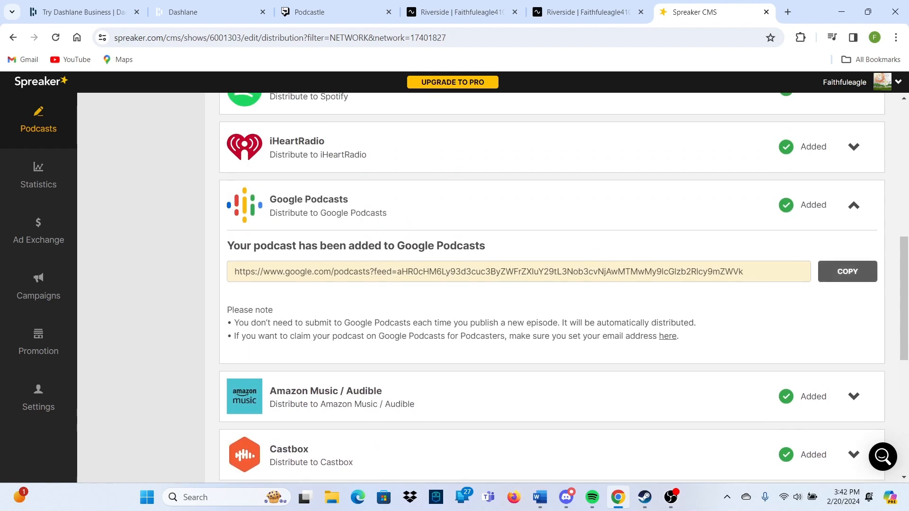
pyautogui.click(847, 272)
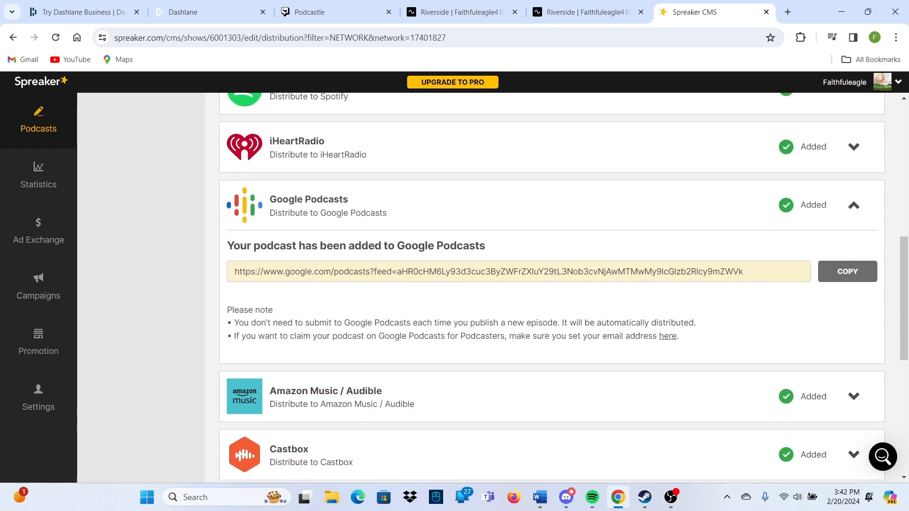
pyautogui.click(787, 12)
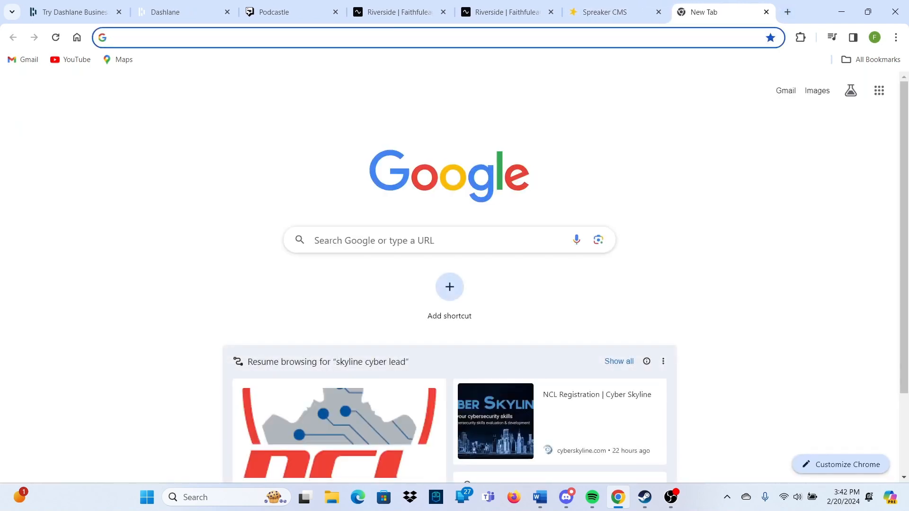
# Load the copied Google Podcasts feed link in the new tab, then return to Spreaker's Distribution page
pyautogui.hotkey('ctrl', 'v')
pyautogui.press('Return')
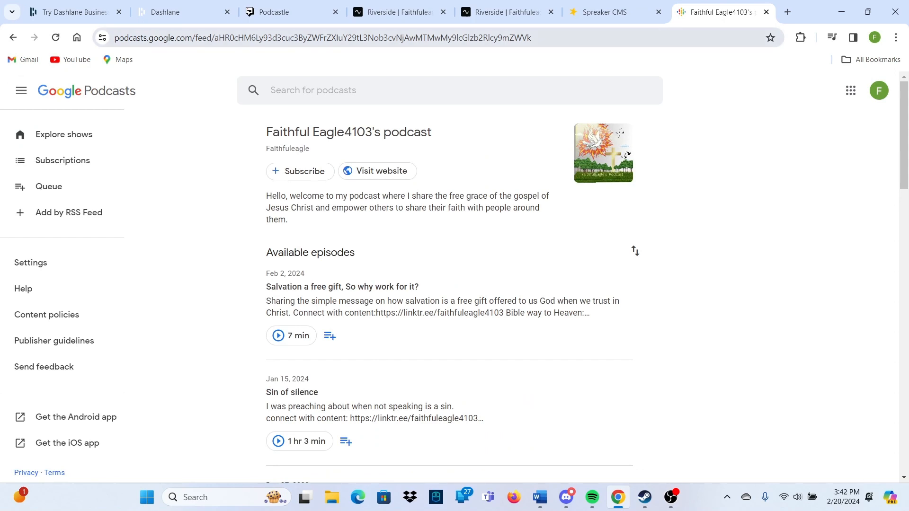
pyautogui.click(606, 12)
pyautogui.scroll(3, 552, 288)
pyautogui.scroll(6, 551, 288)
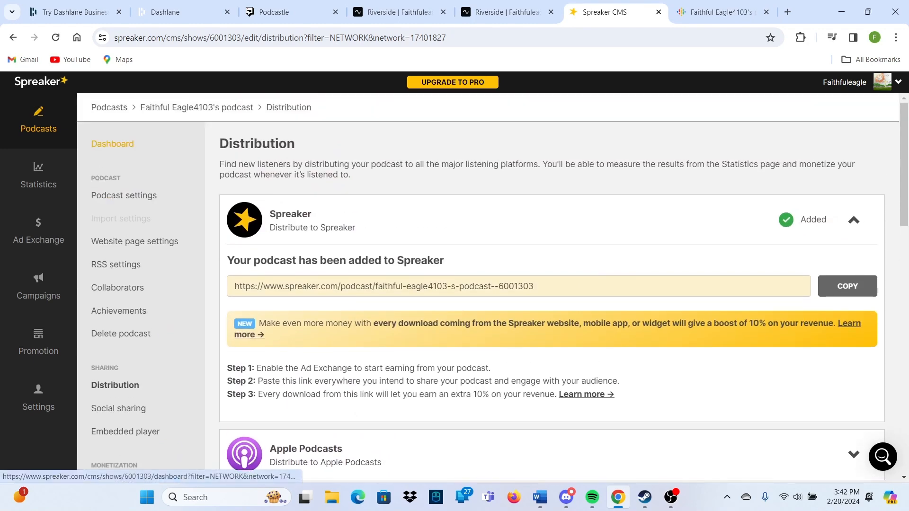
# Open the Dashboard and scroll through the podcast's 12 listed episodes
pyautogui.click(113, 143)
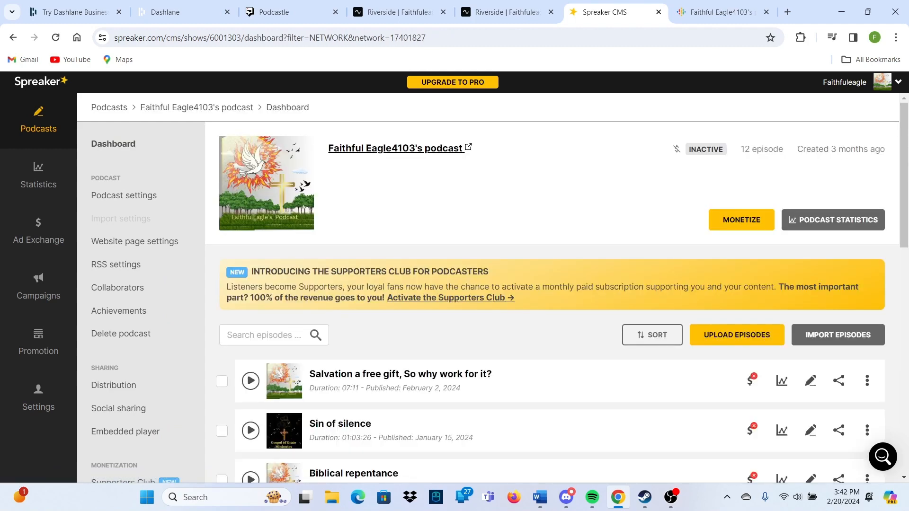
pyautogui.moveTo(750, 381)
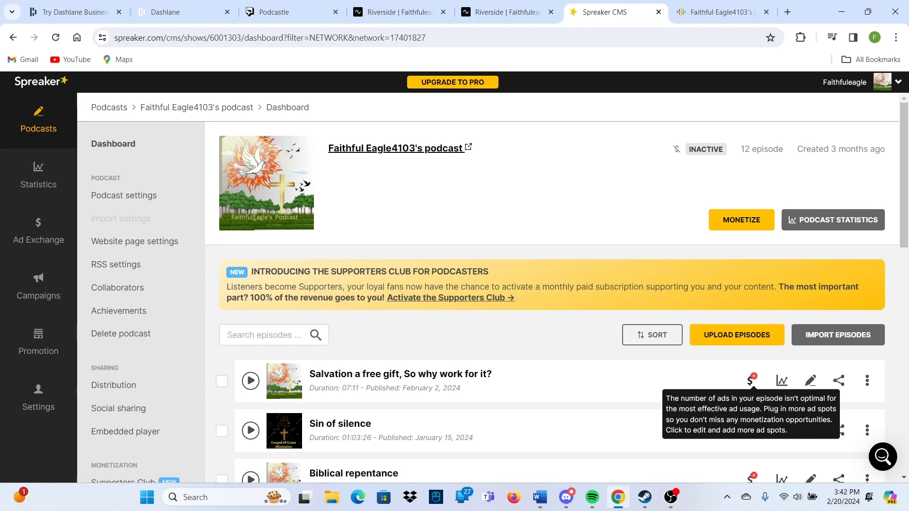
pyautogui.scroll(-5, 751, 381)
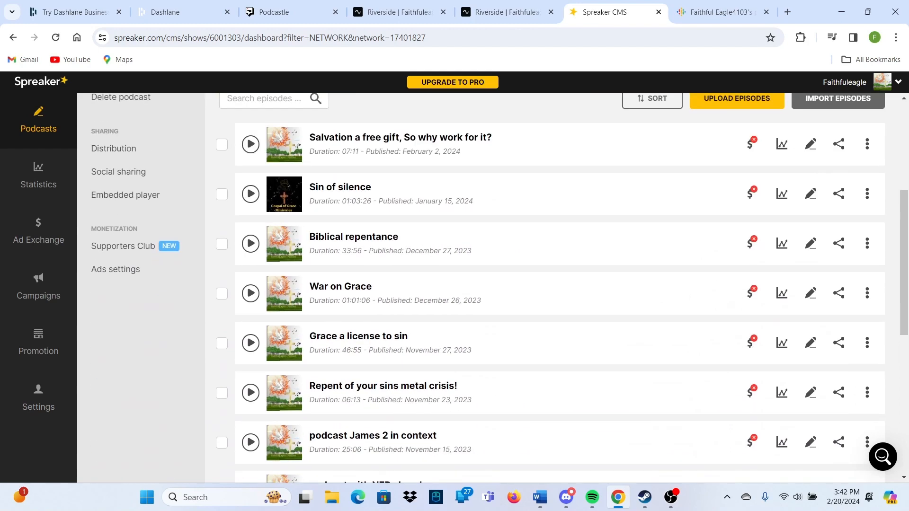
pyautogui.scroll(-3, 493, 287)
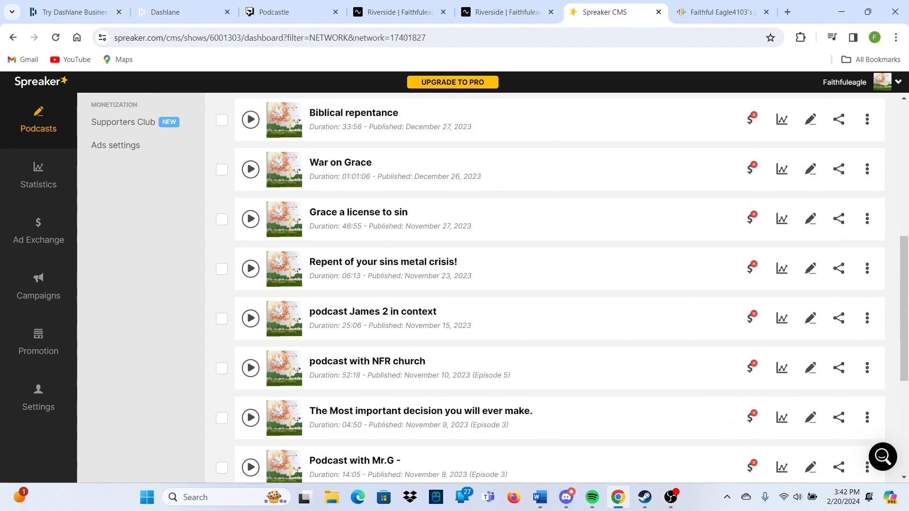
pyautogui.scroll(-3, 493, 288)
pyautogui.scroll(7, 493, 288)
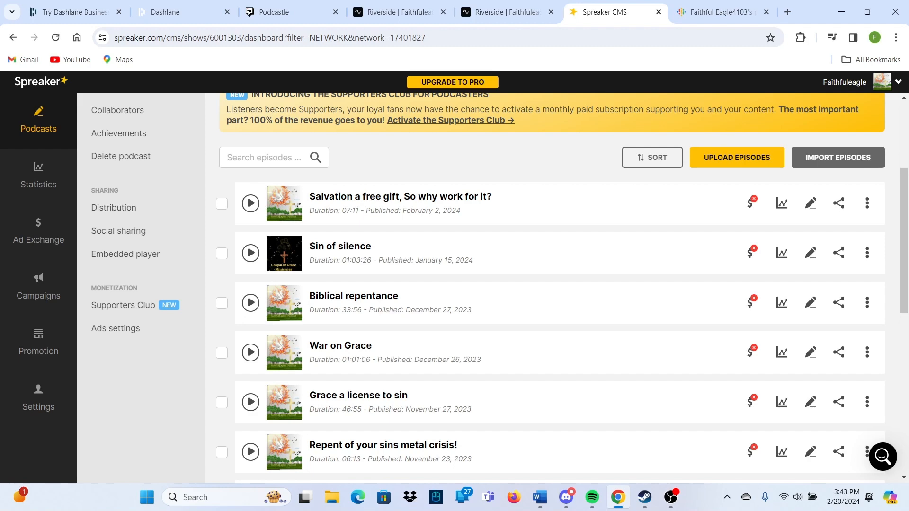
pyautogui.scroll(4, 488, 284)
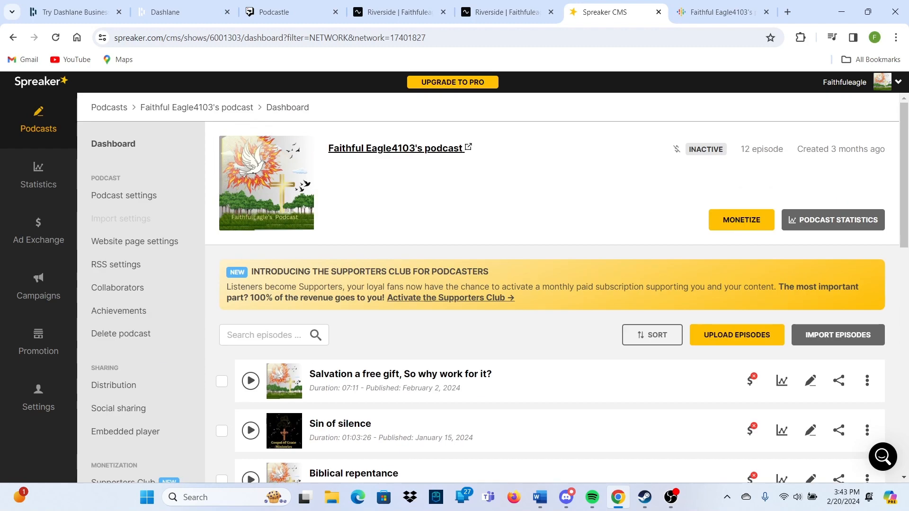
pyautogui.scroll(-1, 113, 326)
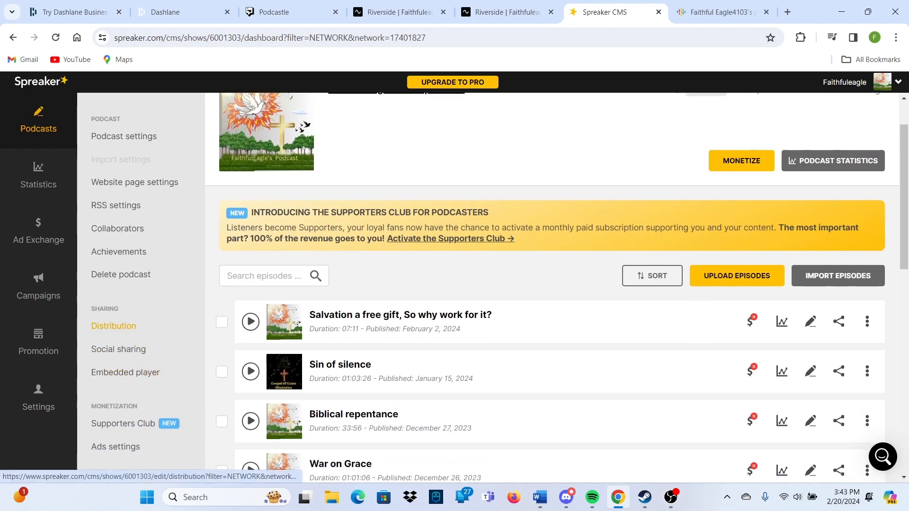
# Open the Distribution page and scroll through the listening platforms list
pyautogui.click(113, 326)
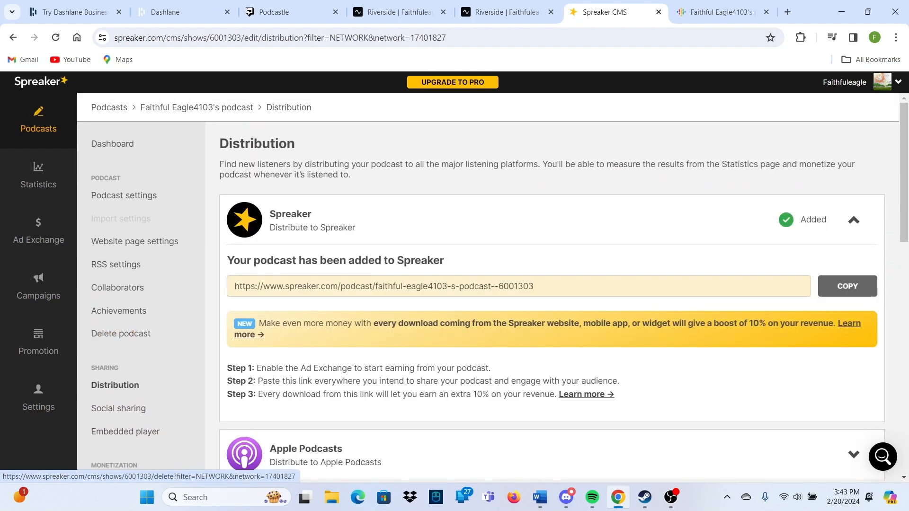
pyautogui.scroll(-5, 493, 289)
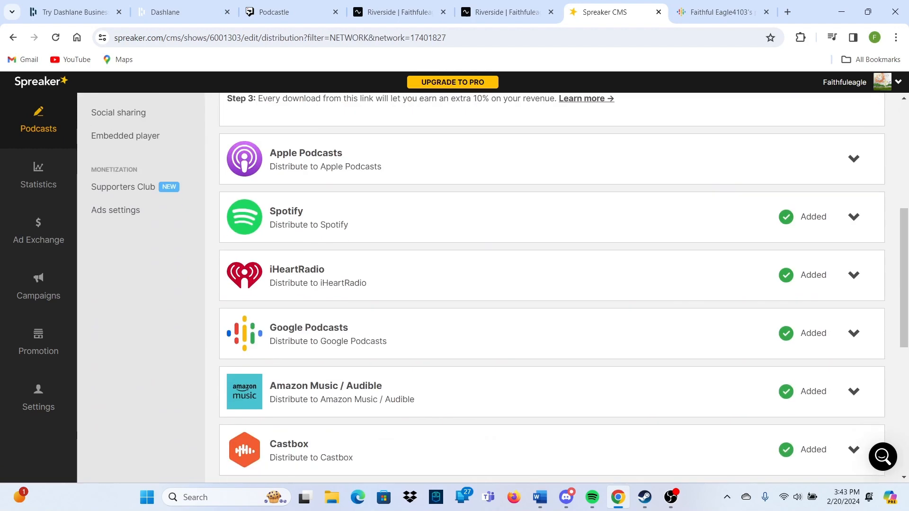
pyautogui.scroll(-2, 552, 287)
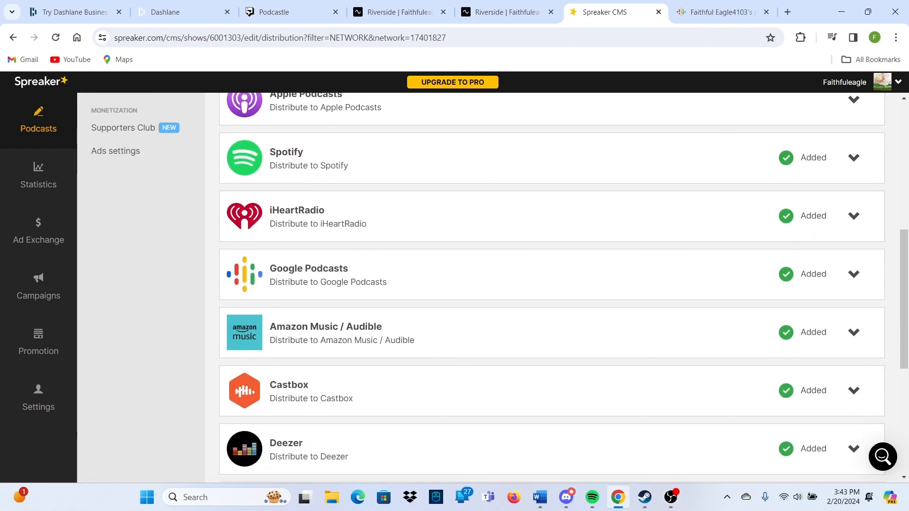
pyautogui.scroll(1, 500, 288)
pyautogui.scroll(-5, 492, 288)
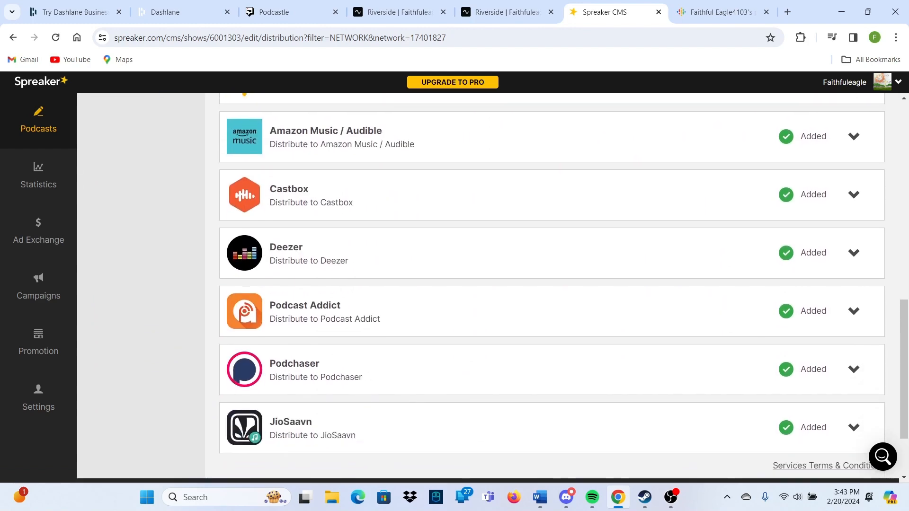
pyautogui.scroll(7, 493, 288)
pyautogui.scroll(4, 493, 288)
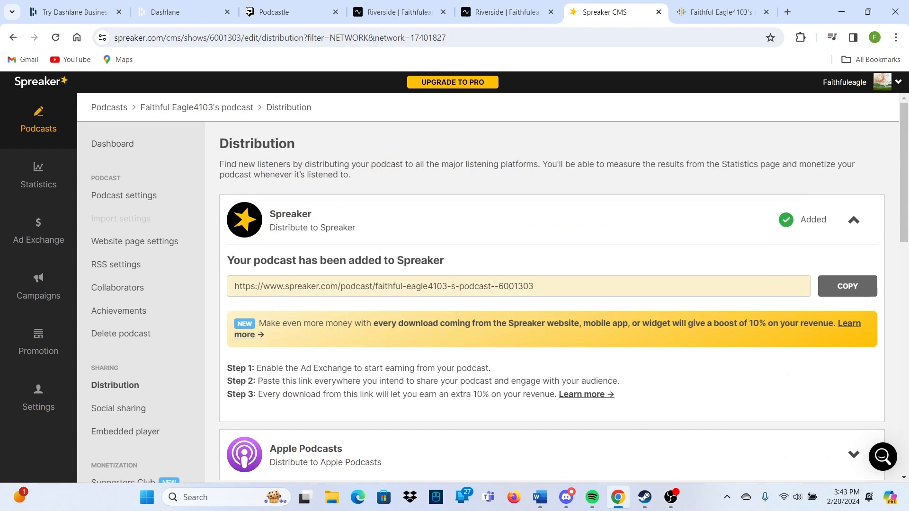
# Glance at the Riverside recording tabs, then return to Spreaker's Distribution page
pyautogui.hotkey('ctrl', 'shift', 'Tab')
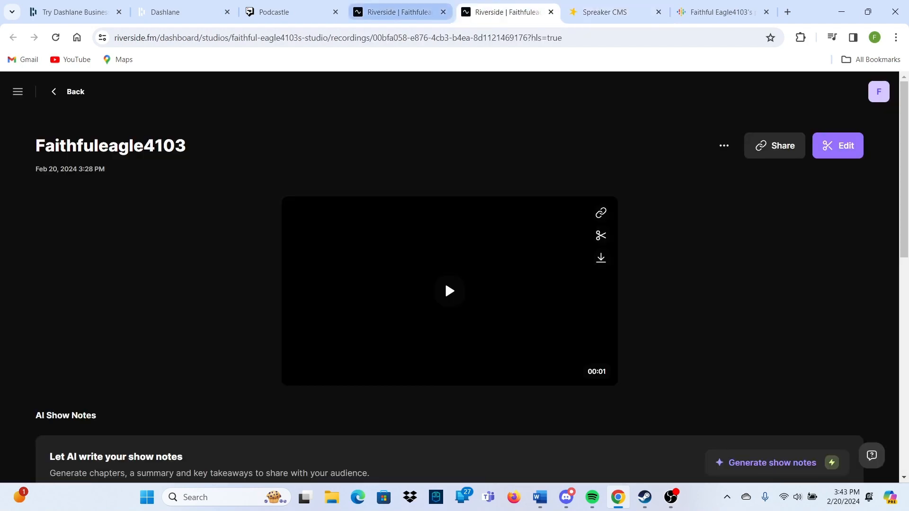
pyautogui.hotkey('ctrl', 'shift', 'Tab')
pyautogui.hotkey('ctrl', 'Tab')
pyautogui.hotkey('ctrl', 'Tab')
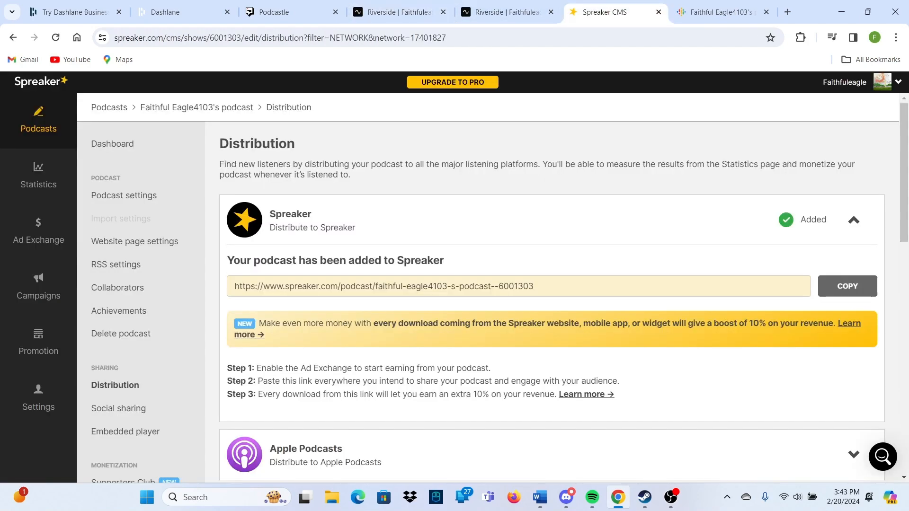
pyautogui.scroll(-1, 487, 288)
pyautogui.scroll(1, 487, 287)
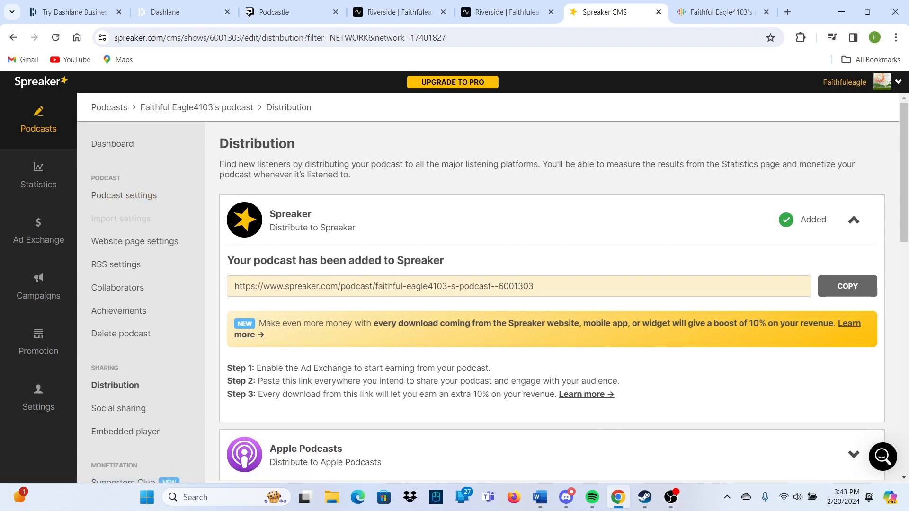
# Open the public creator profile listing the podcast under Christianity with 12 episodes
pyautogui.click(845, 82)
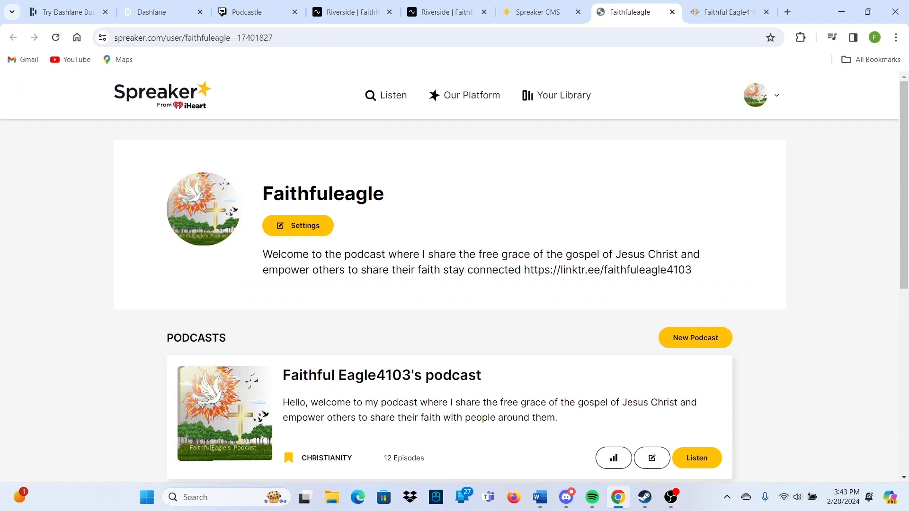
pyautogui.scroll(-1, 450, 284)
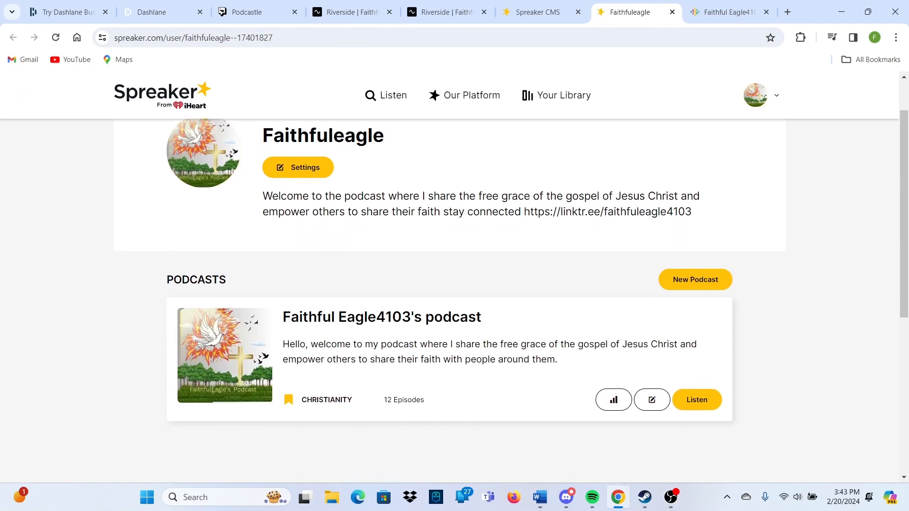
pyautogui.scroll(-3, 450, 284)
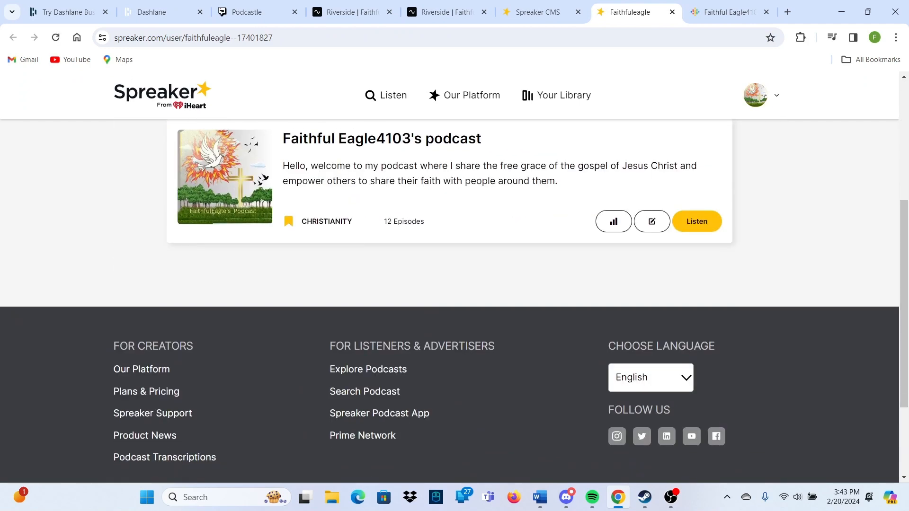
pyautogui.scroll(2, 449, 284)
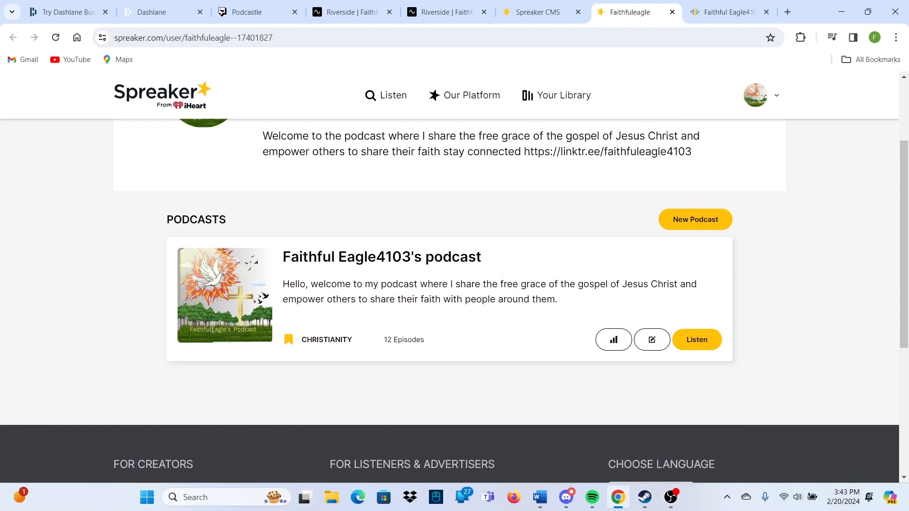